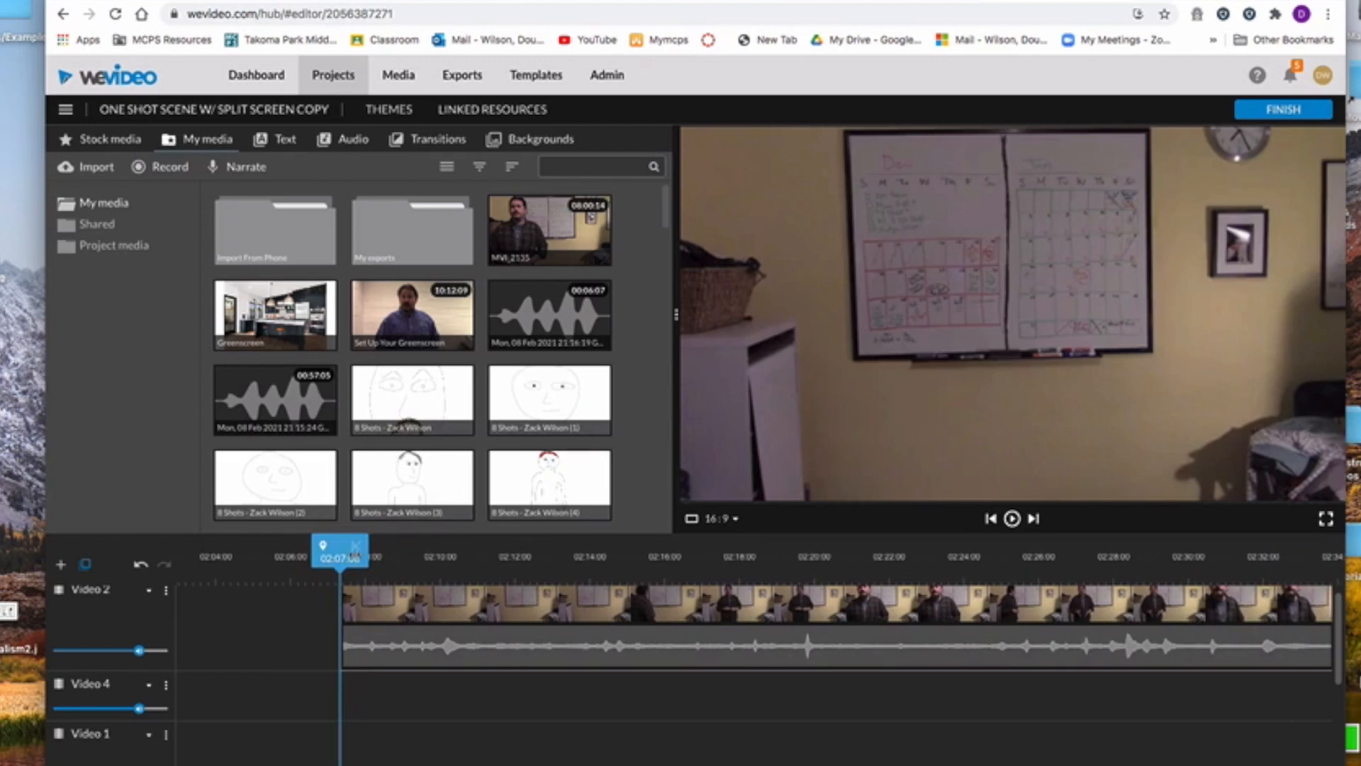
Step: Scrub and play the long Video 2 clip to examine the performances around 02:14 and from 07:24 to 07:32
drag(360, 568, 493, 560)
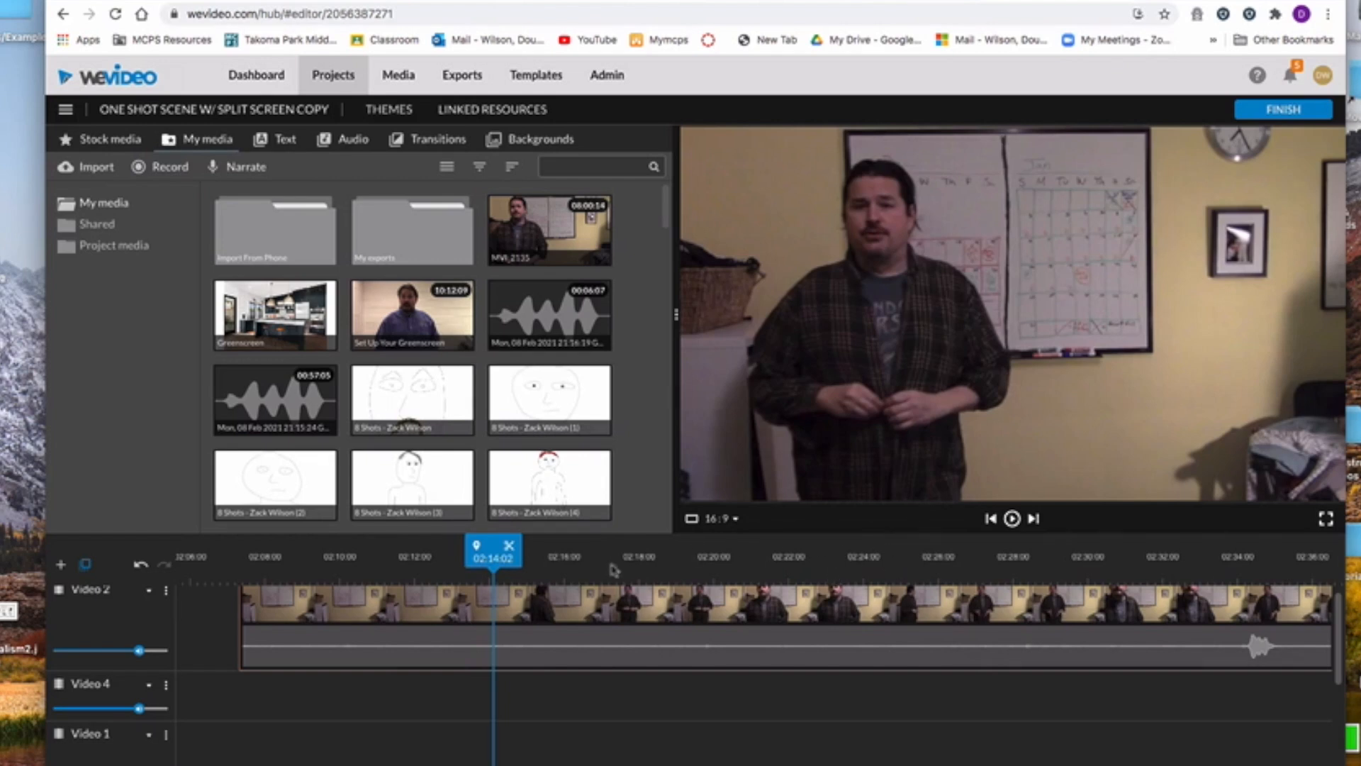
drag(503, 573, 922, 560)
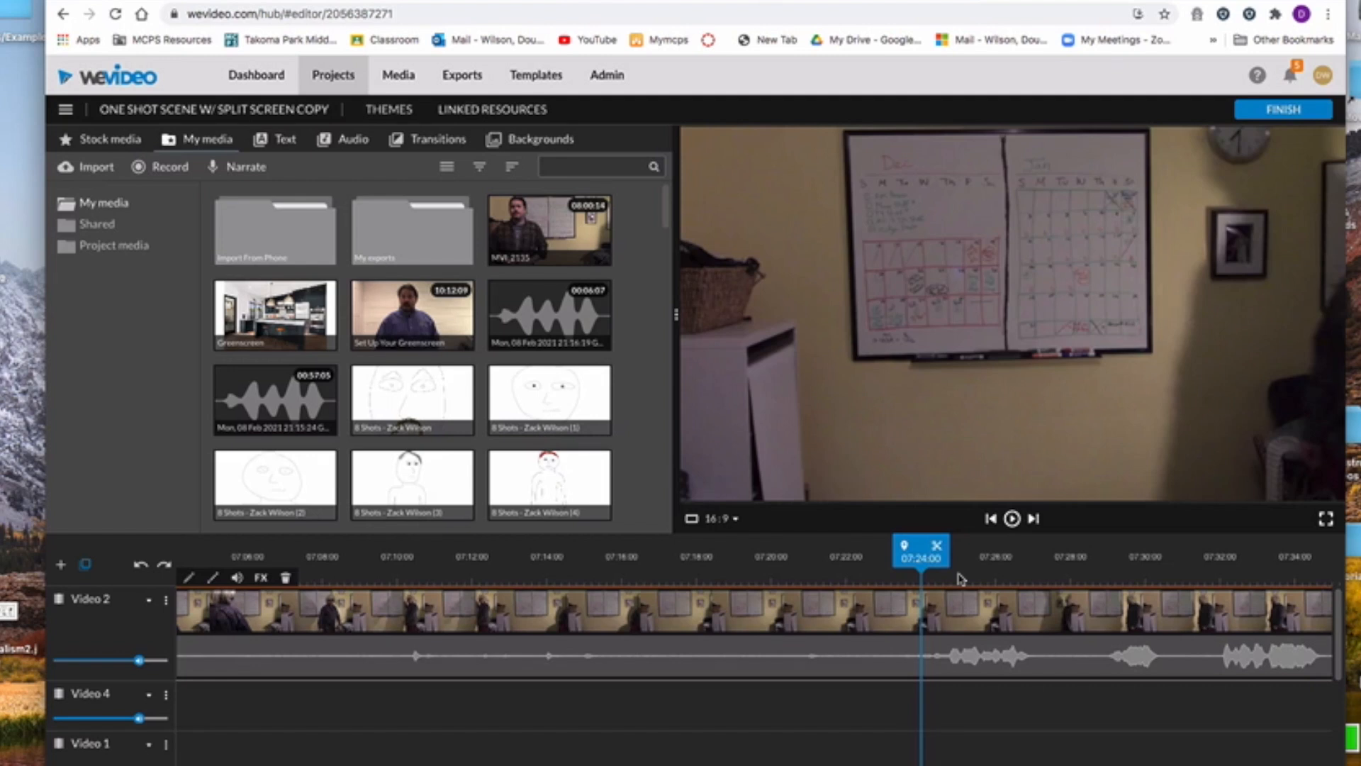
key(space)
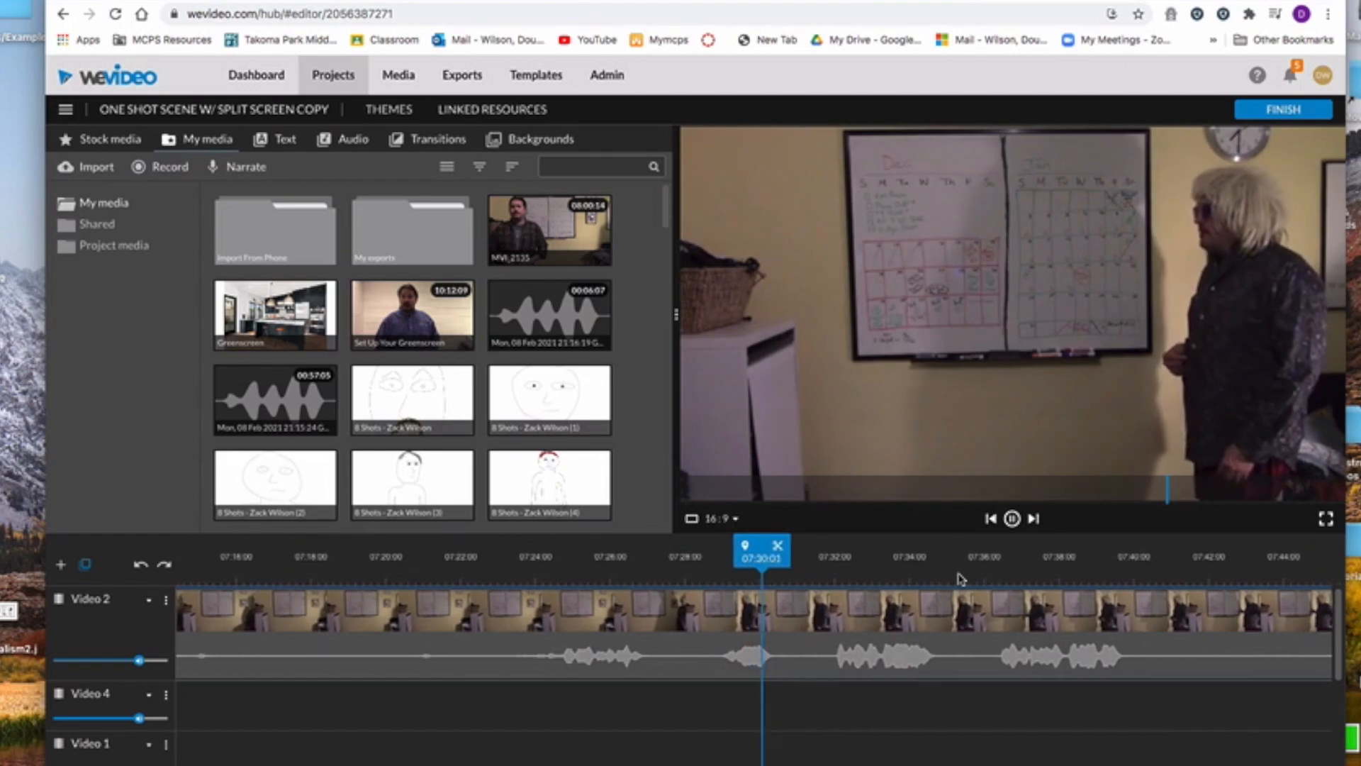
click(958, 579)
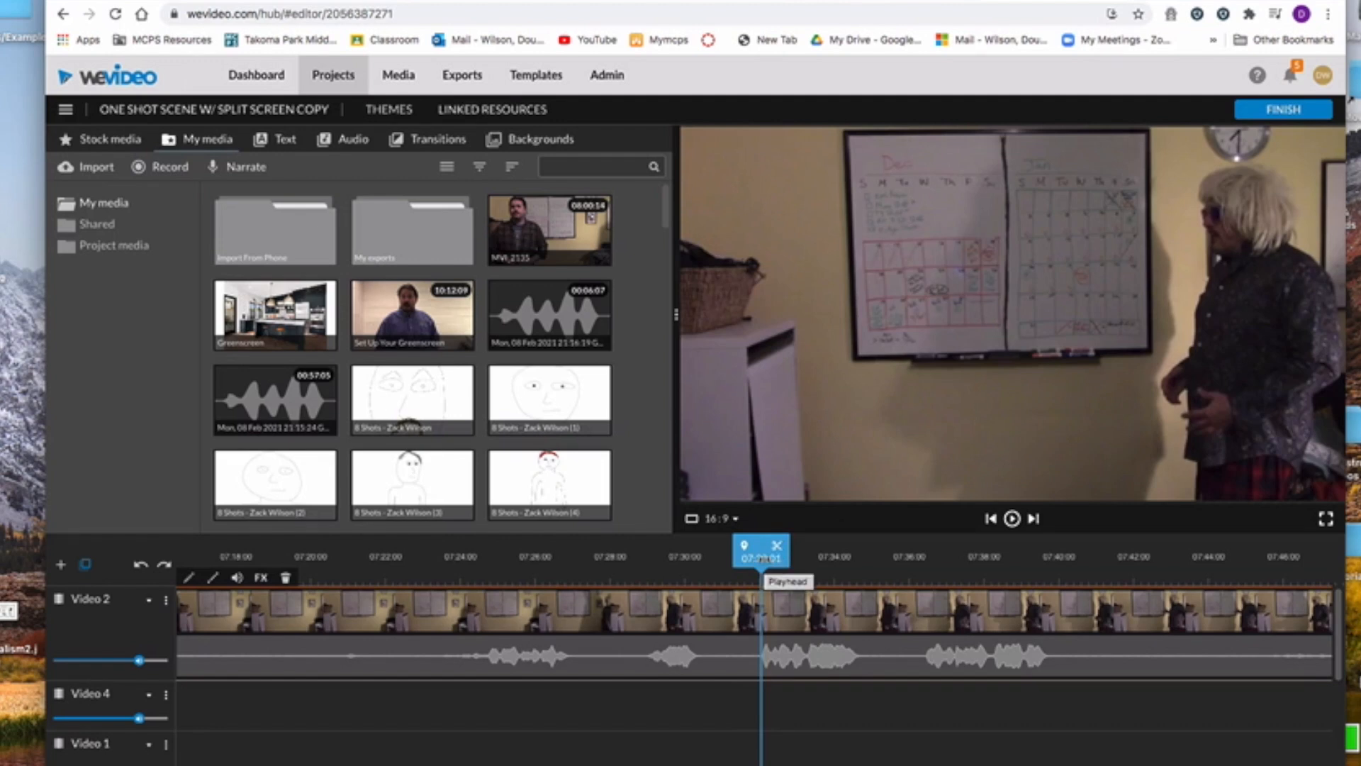
drag(761, 561, 712, 563)
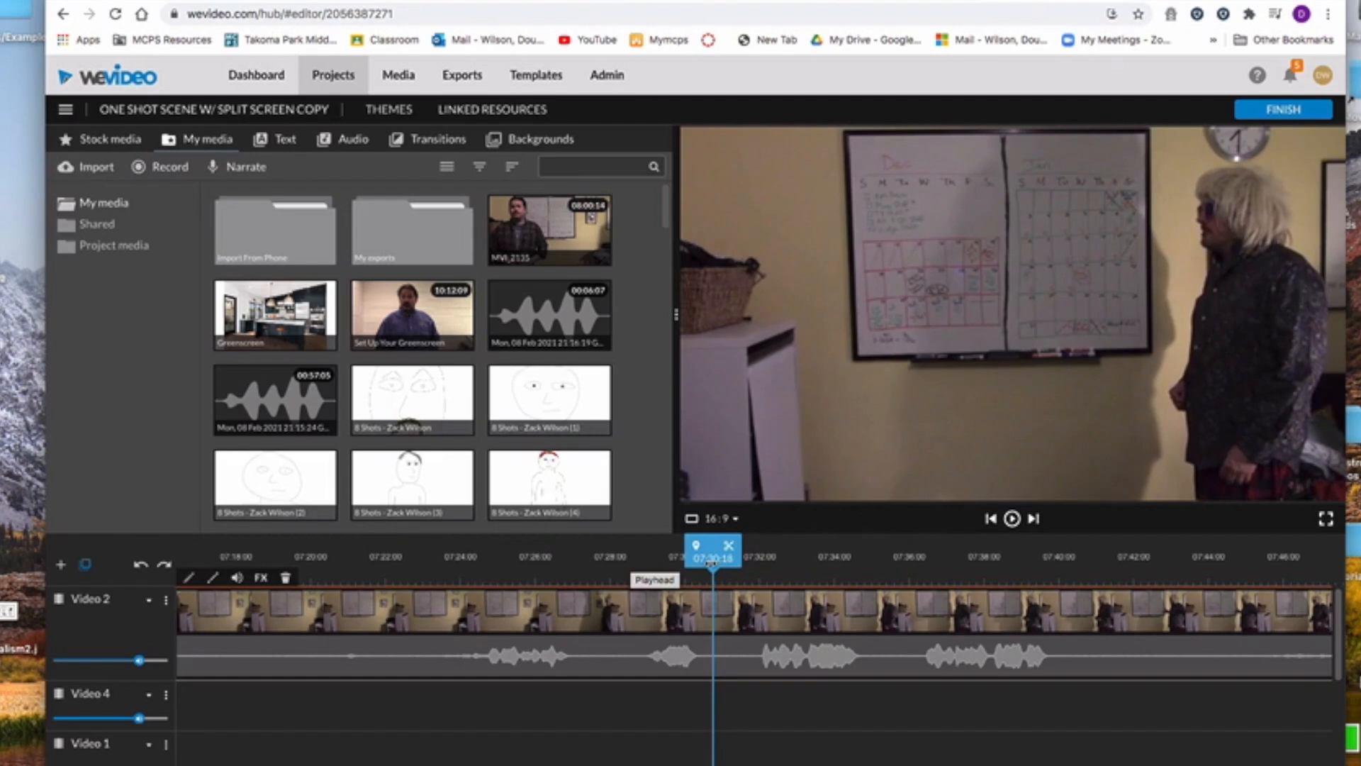
scroll(712, 565, left, 15)
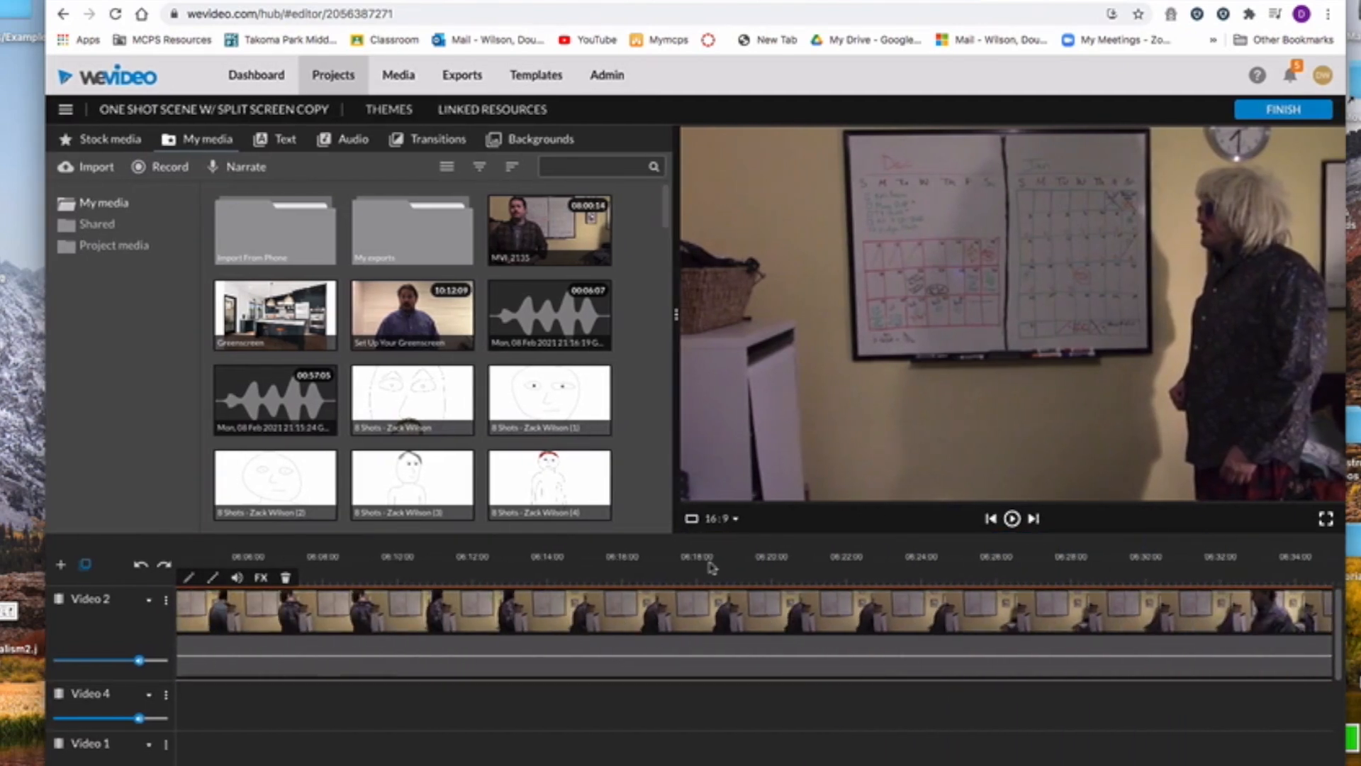
scroll(712, 566, left, 10)
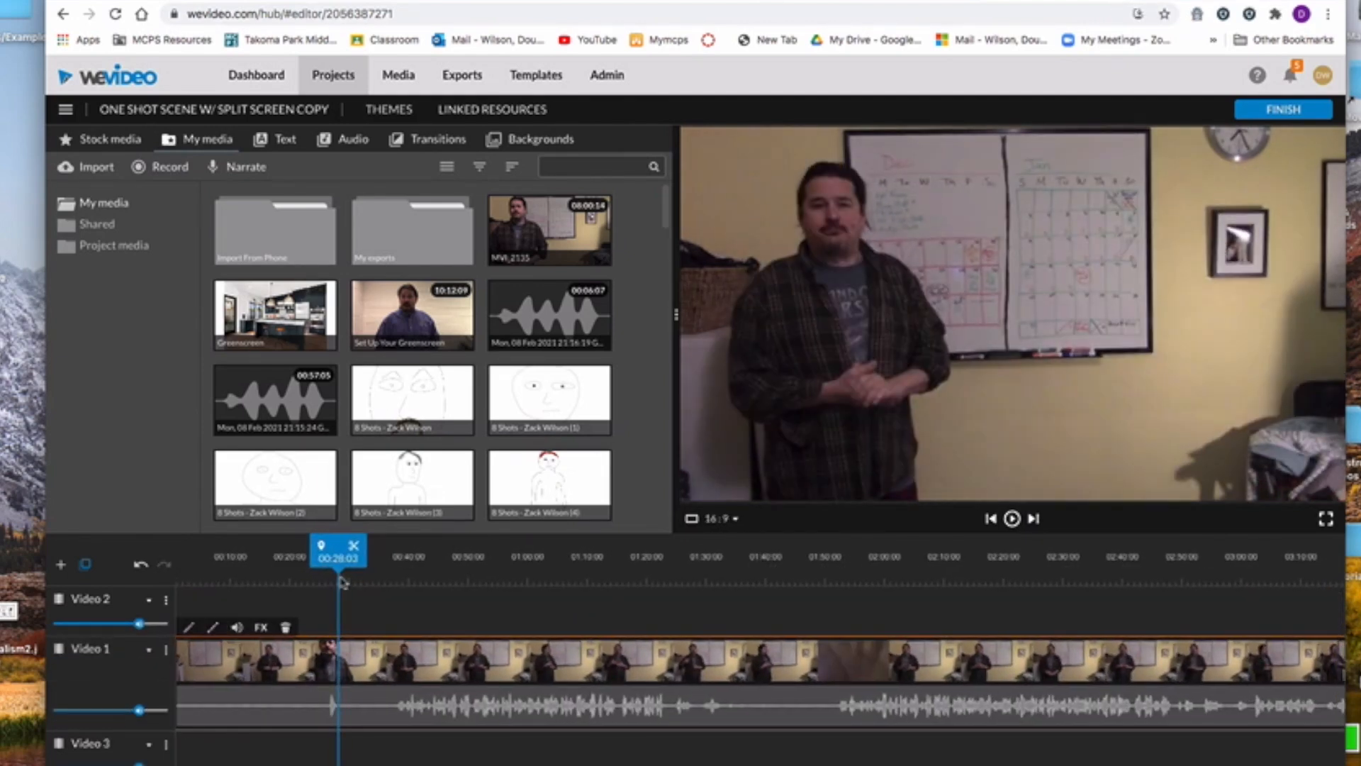
Step: Split the long Video 1 clip at 02:04:10 and delete the portion before the cut
click(816, 567)
scroll(794, 599, right, 6)
click(461, 580)
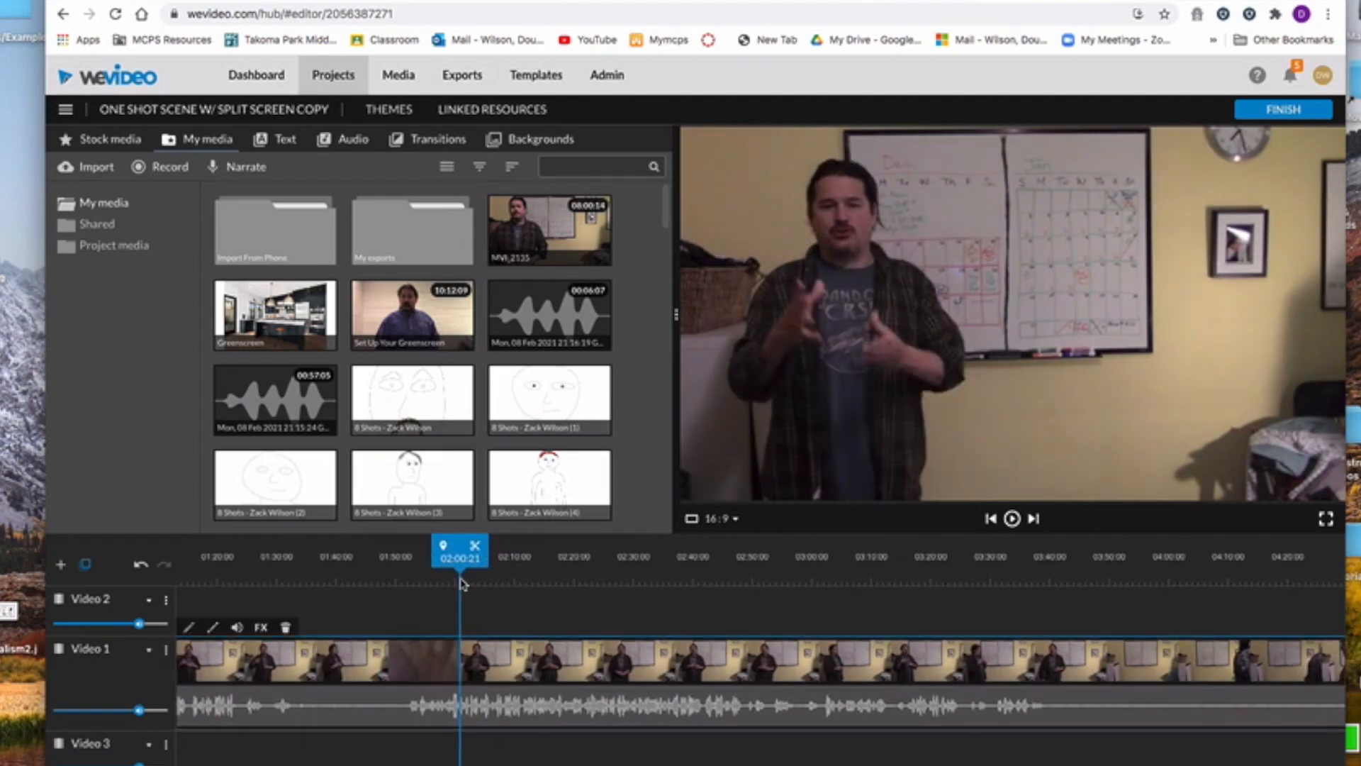
drag(462, 580, 482, 580)
click(497, 545)
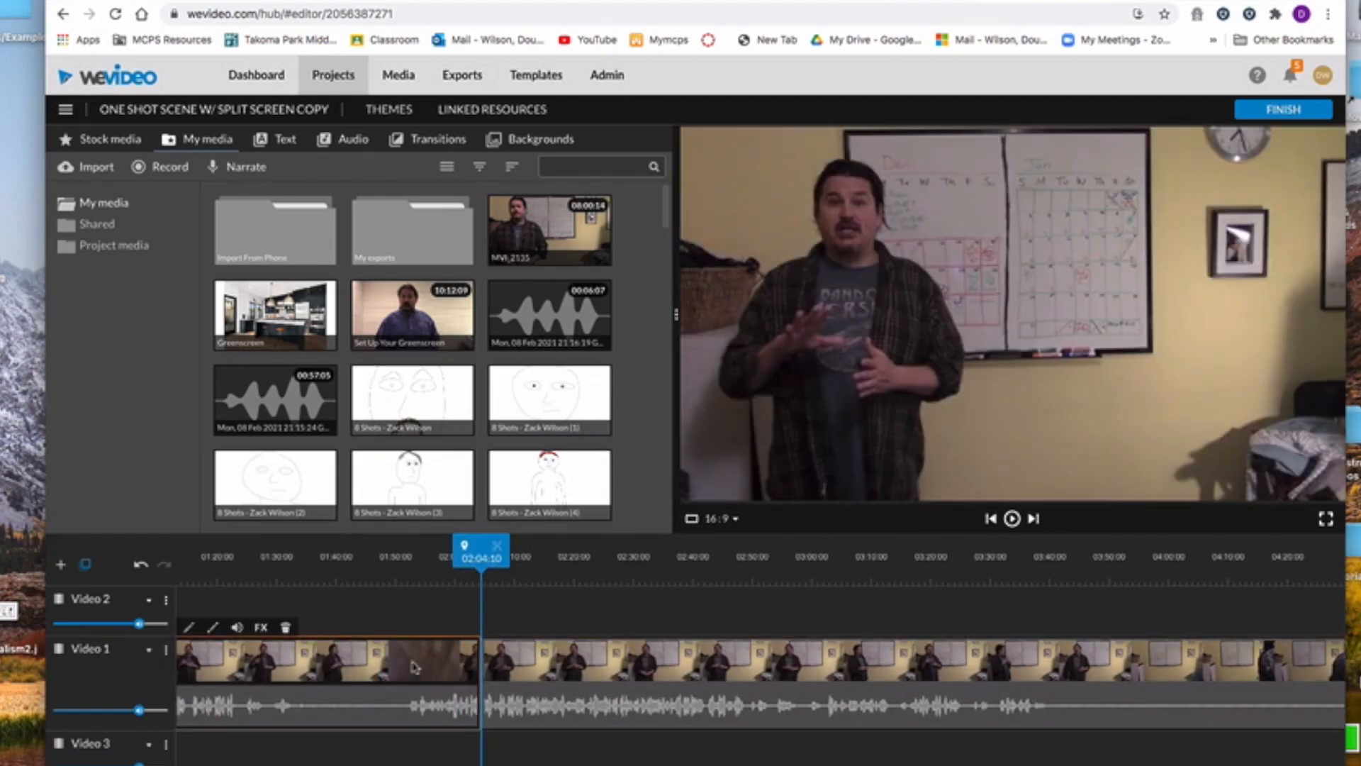
key(Delete)
Step: Split the Video 2 clip at 01:48:14 and shift the footage after the cut later on the track
scroll(494, 646, left, 5)
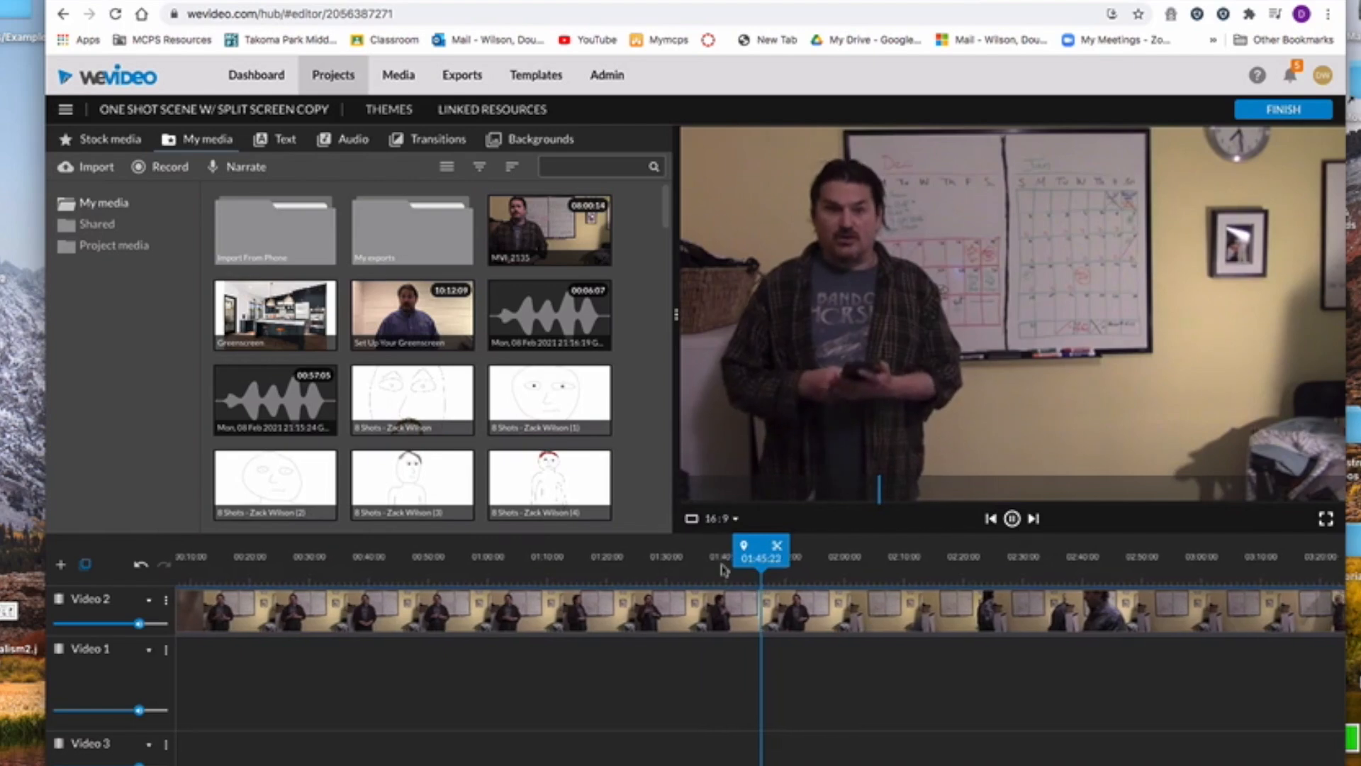
key(space)
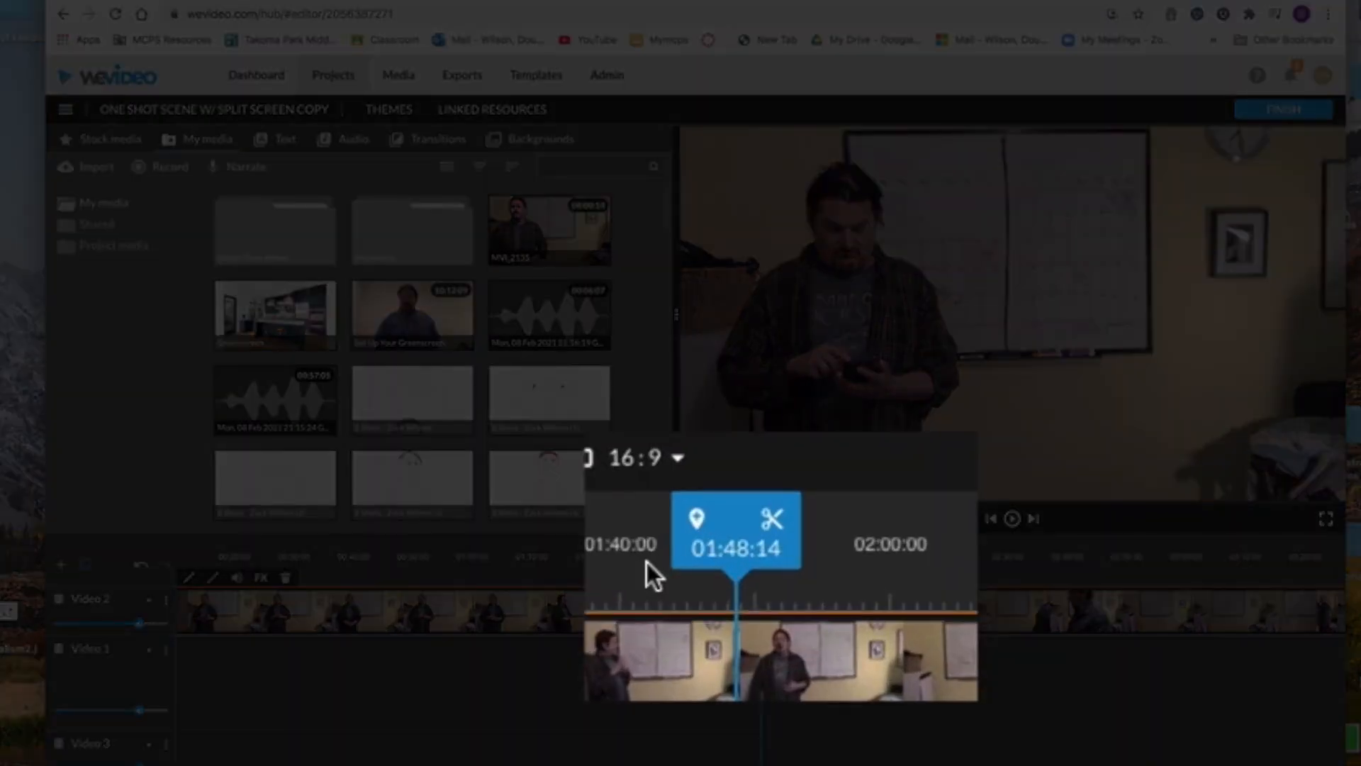
click(772, 519)
drag(823, 614, 924, 614)
Step: Split the remaining Video 2 footage at 05:26:23 and delete the section before the cut
scroll(846, 628, right, 5)
click(854, 567)
scroll(853, 571, right, 6)
click(575, 556)
scroll(576, 556, right, 7)
drag(816, 567, 869, 581)
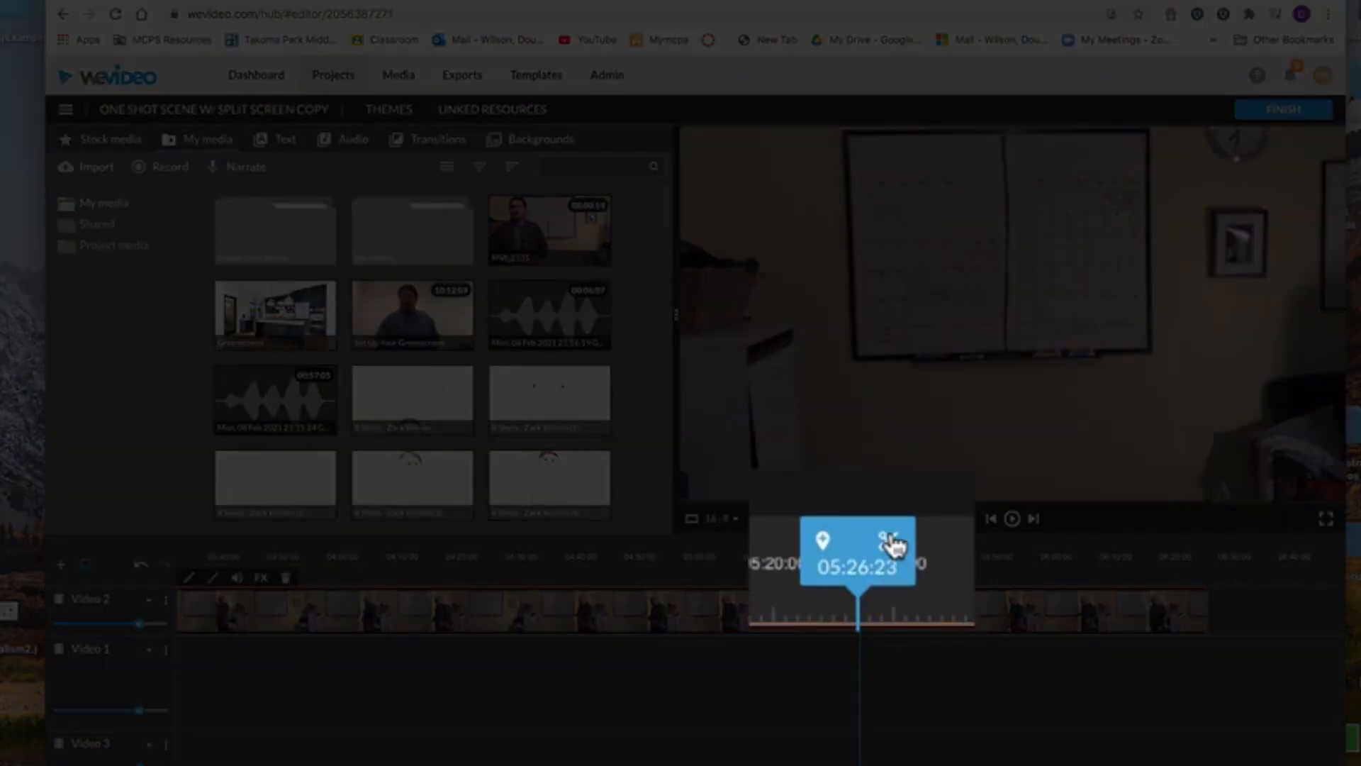
click(889, 543)
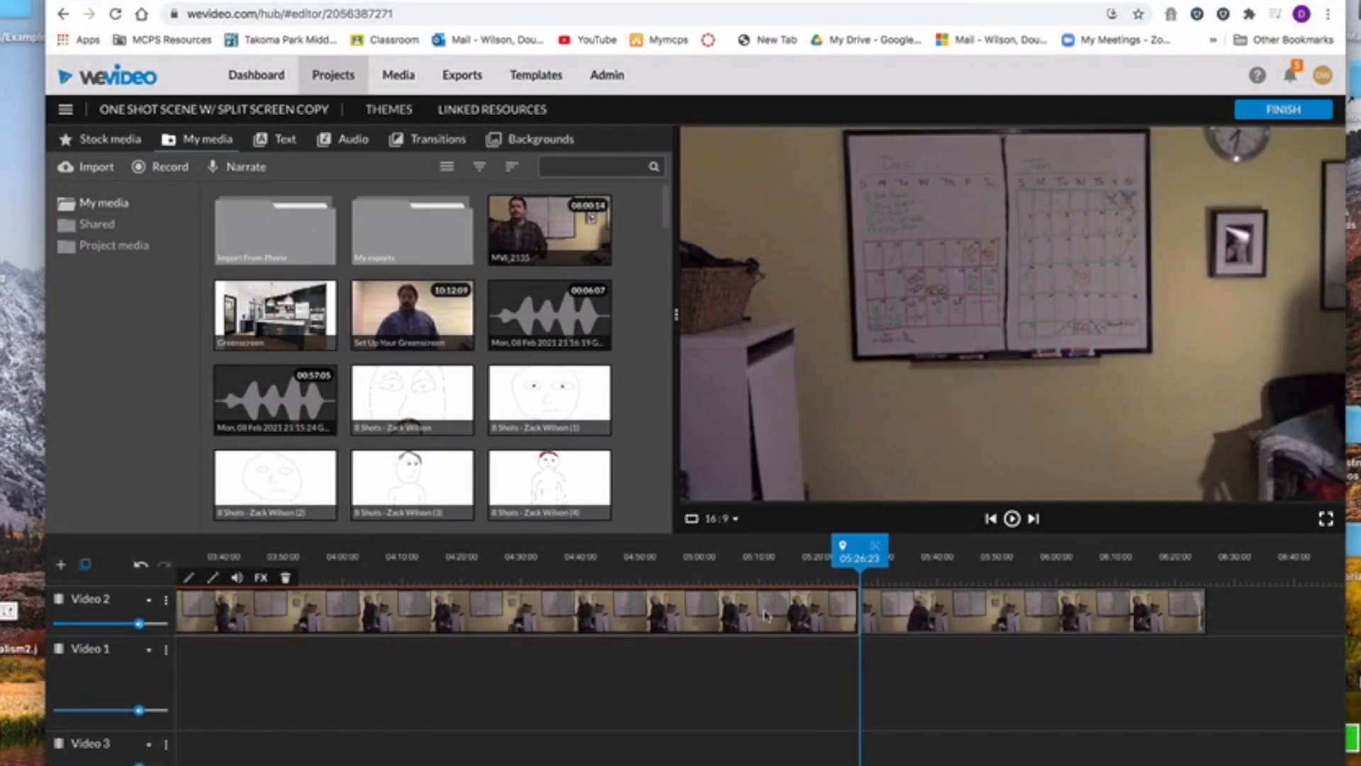
key(Delete)
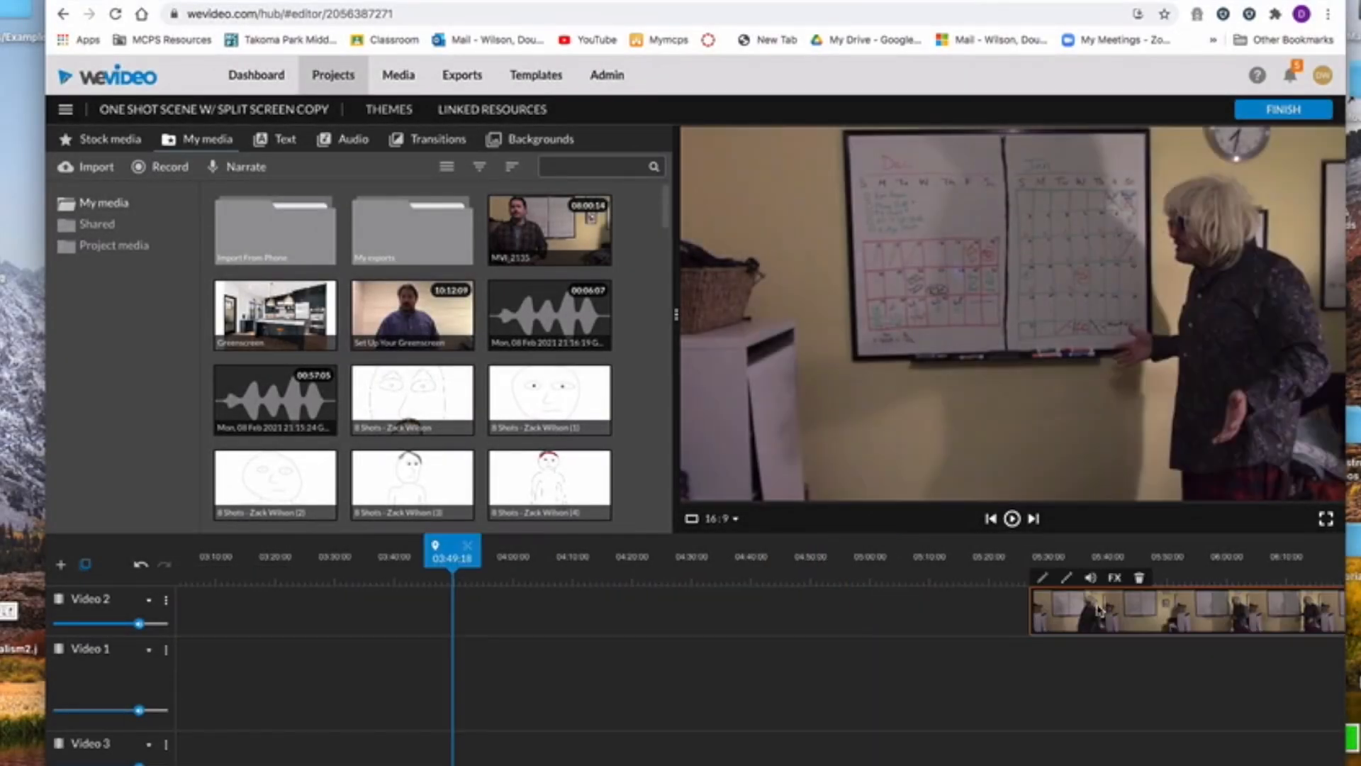
Step: Move the remaining clip of the wigged character earlier and down onto the Video 1 track
drag(1106, 611, 313, 612)
scroll(313, 611, left, 8)
drag(975, 618, 514, 665)
scroll(568, 682, left, 6)
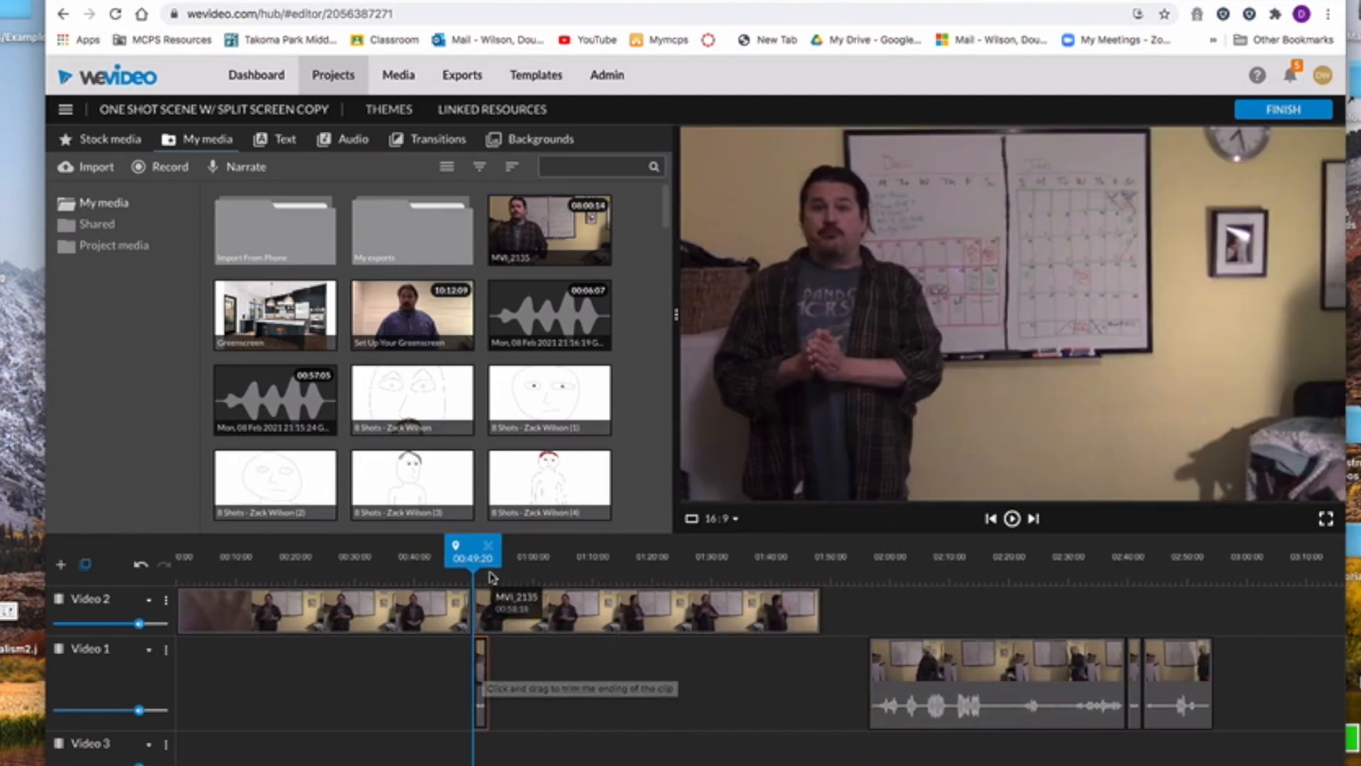
Step: Crop the Video 2 clip that starts near 00:50 horizontally from the right so only the left half of its frame remains
click(489, 610)
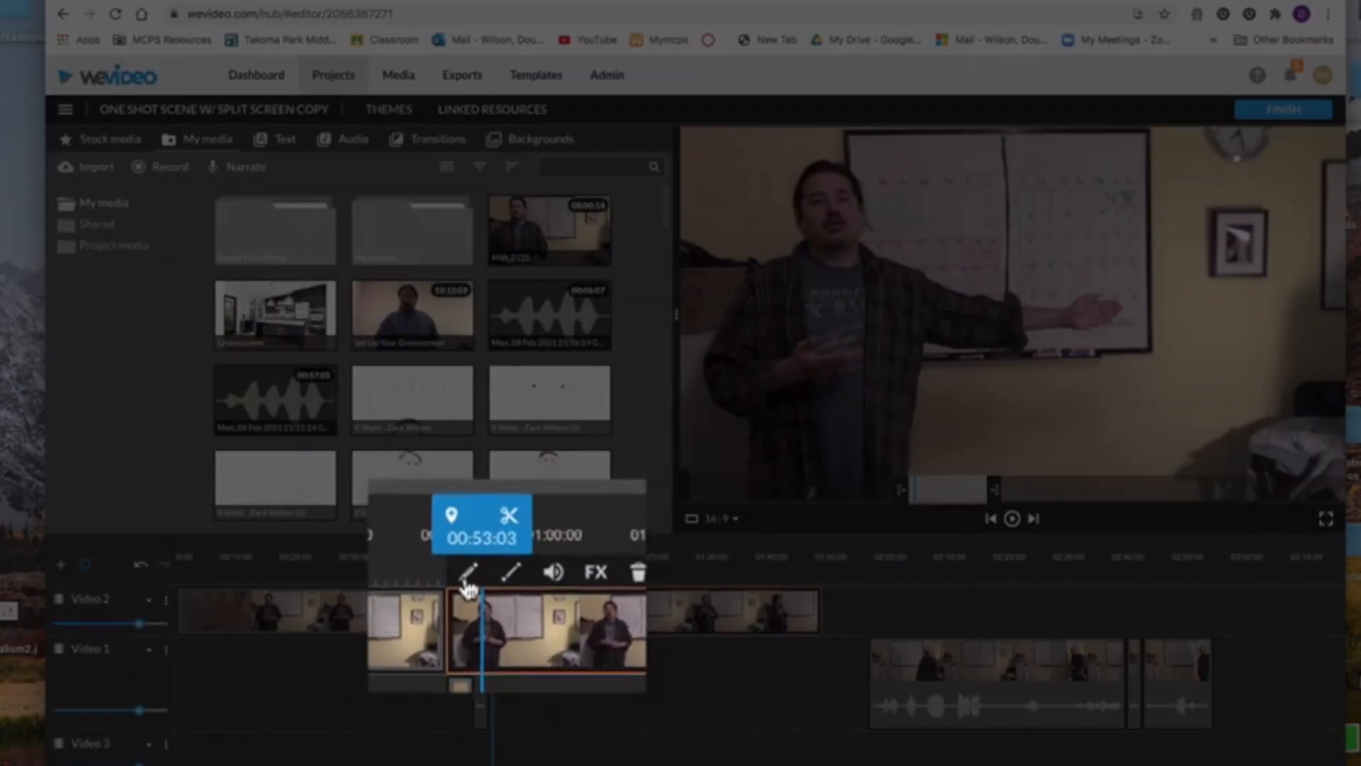
click(462, 576)
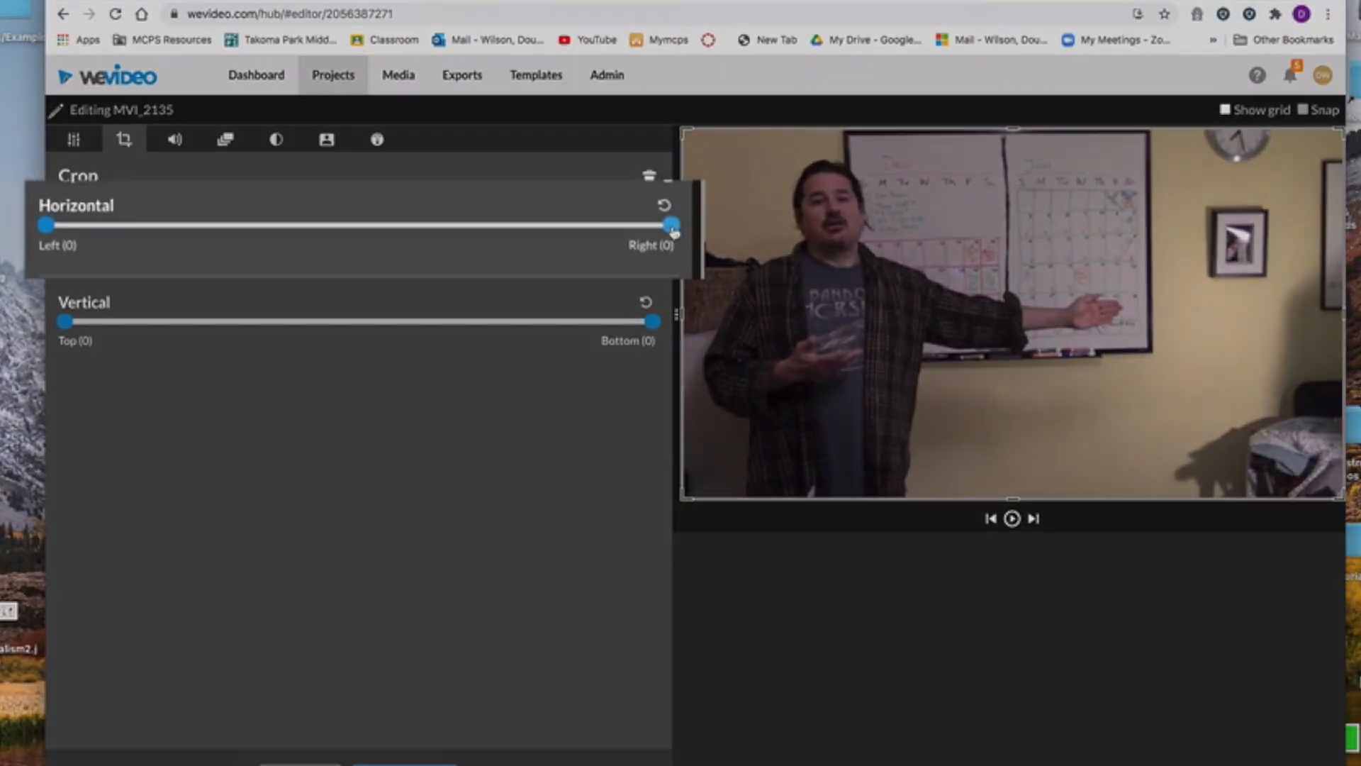
drag(731, 225, 358, 250)
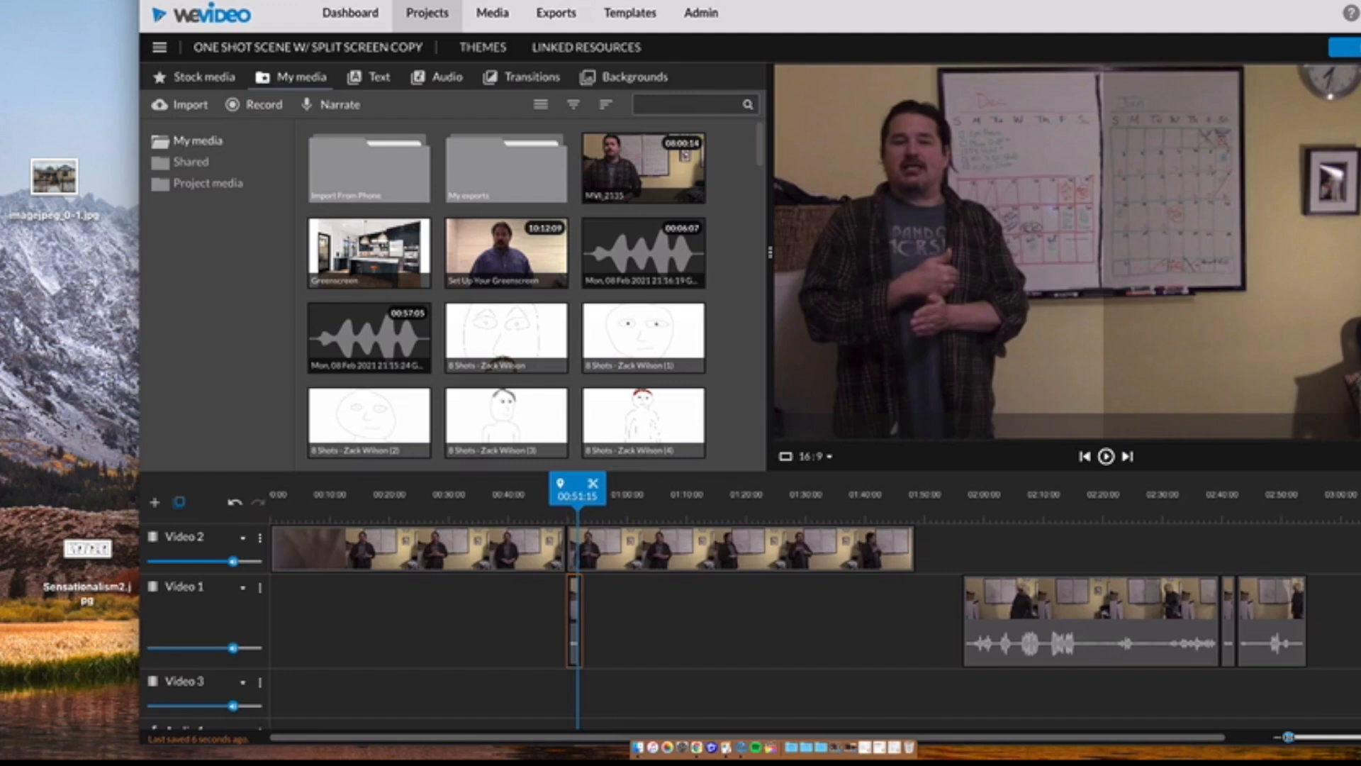
Step: Slow the short Video 1 clip near 00:51 to a speed value of about -6x and save the changes
drag(1192, 752, 1203, 752)
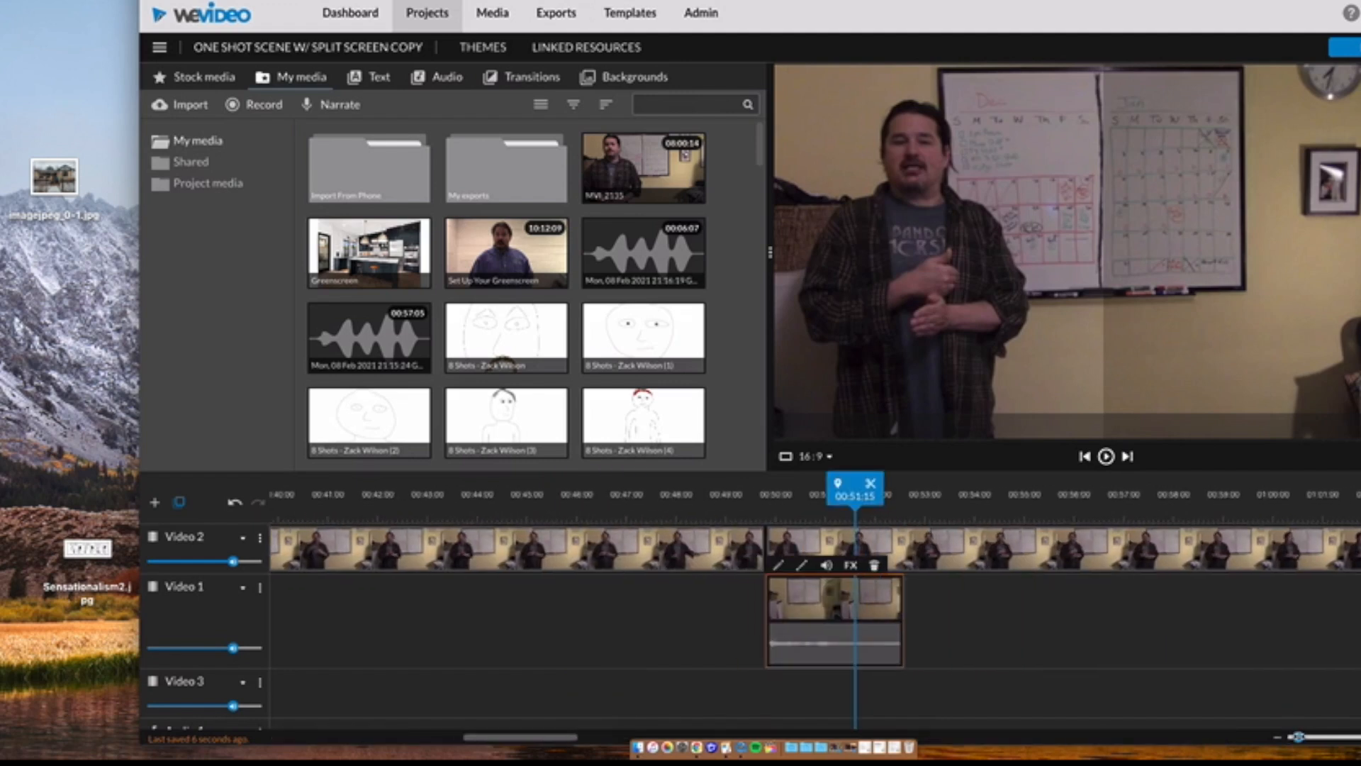
click(780, 566)
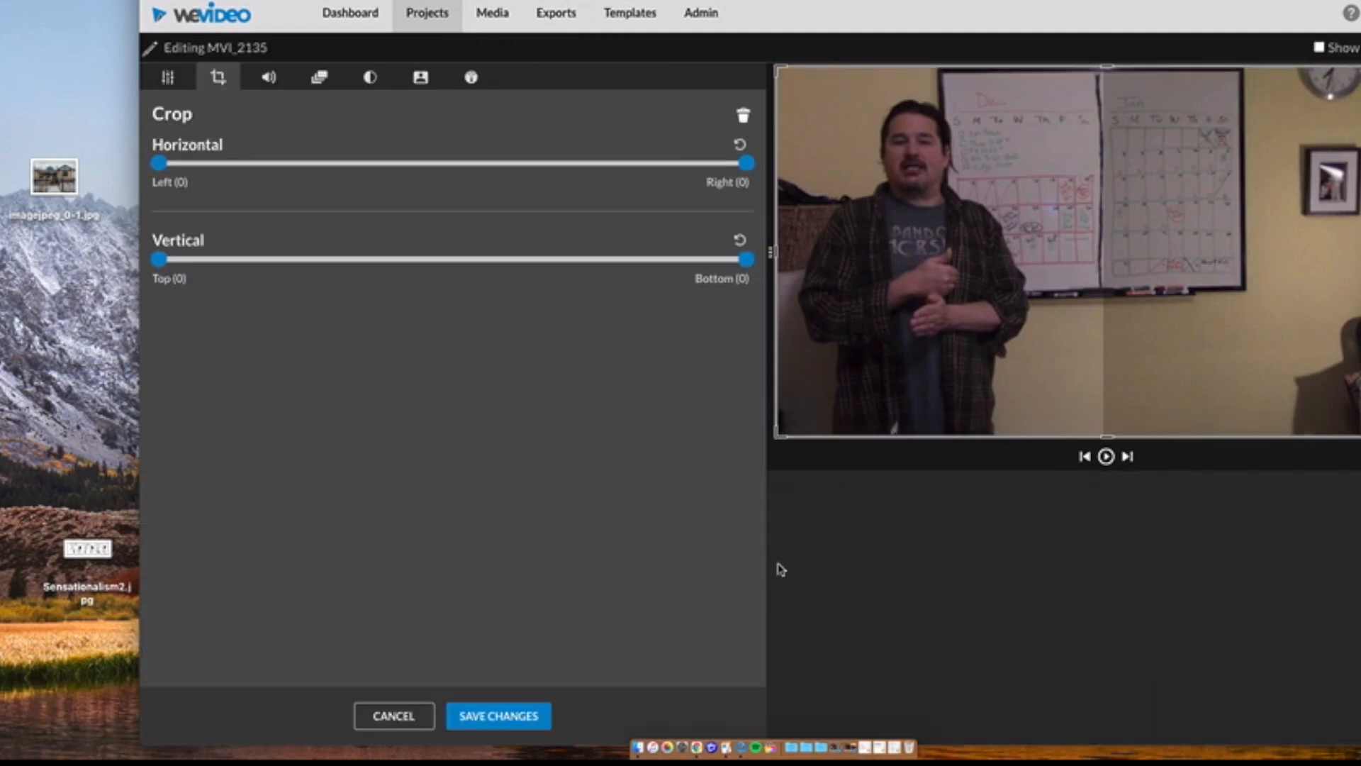
click(166, 79)
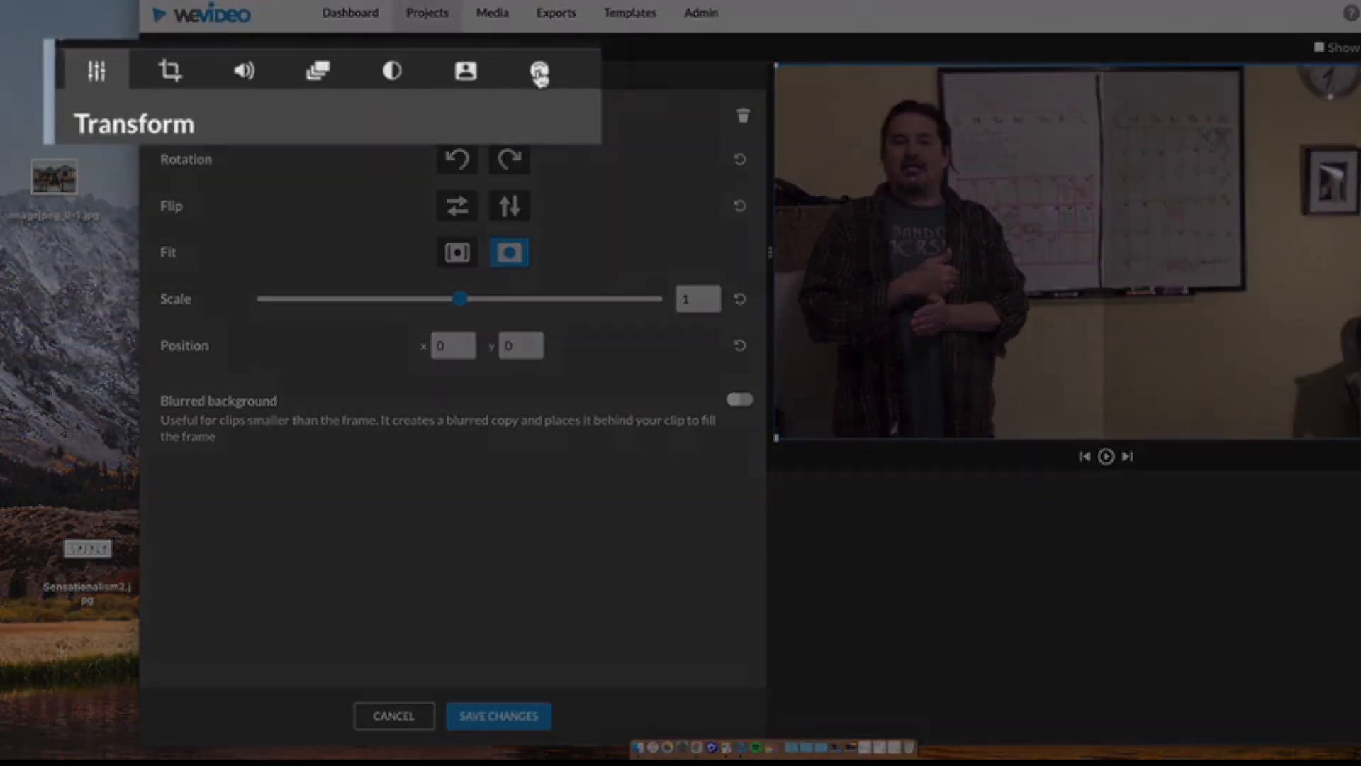
click(471, 78)
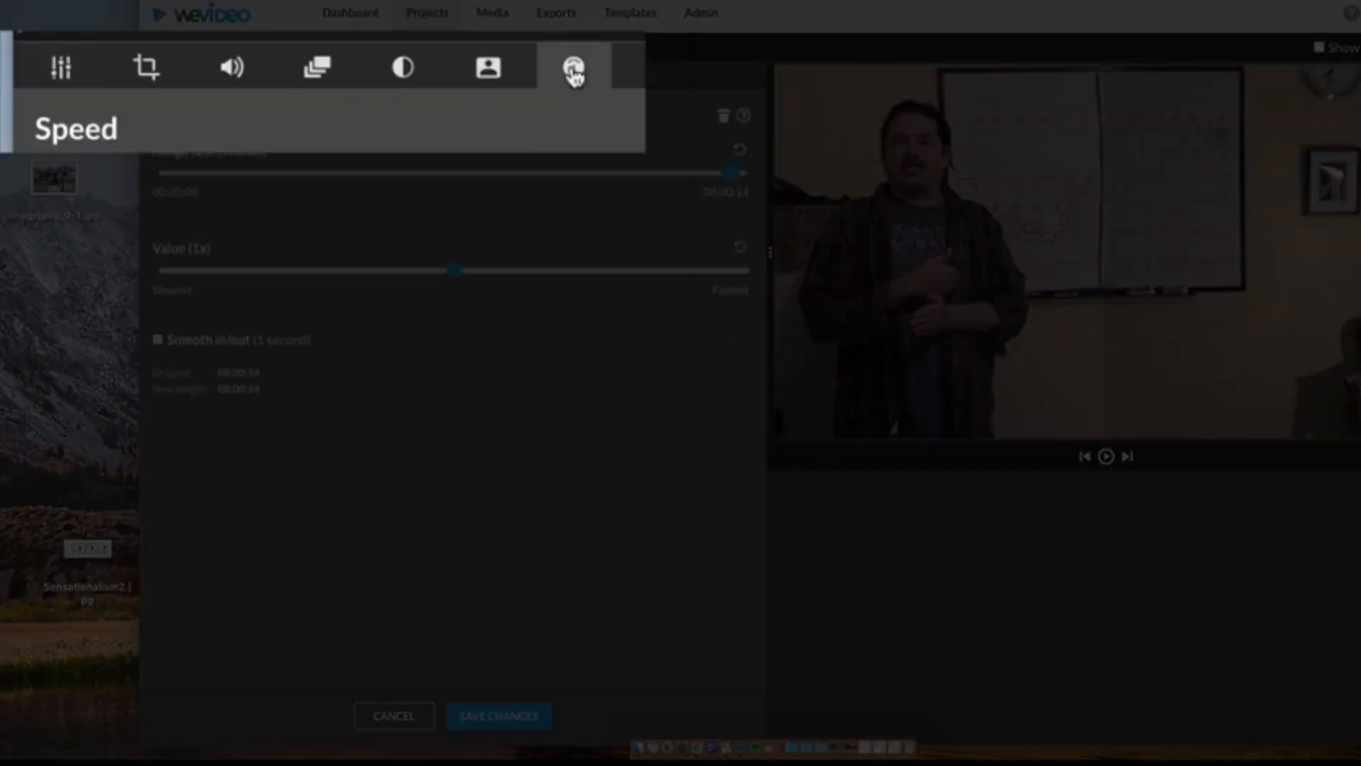
drag(461, 277, 309, 277)
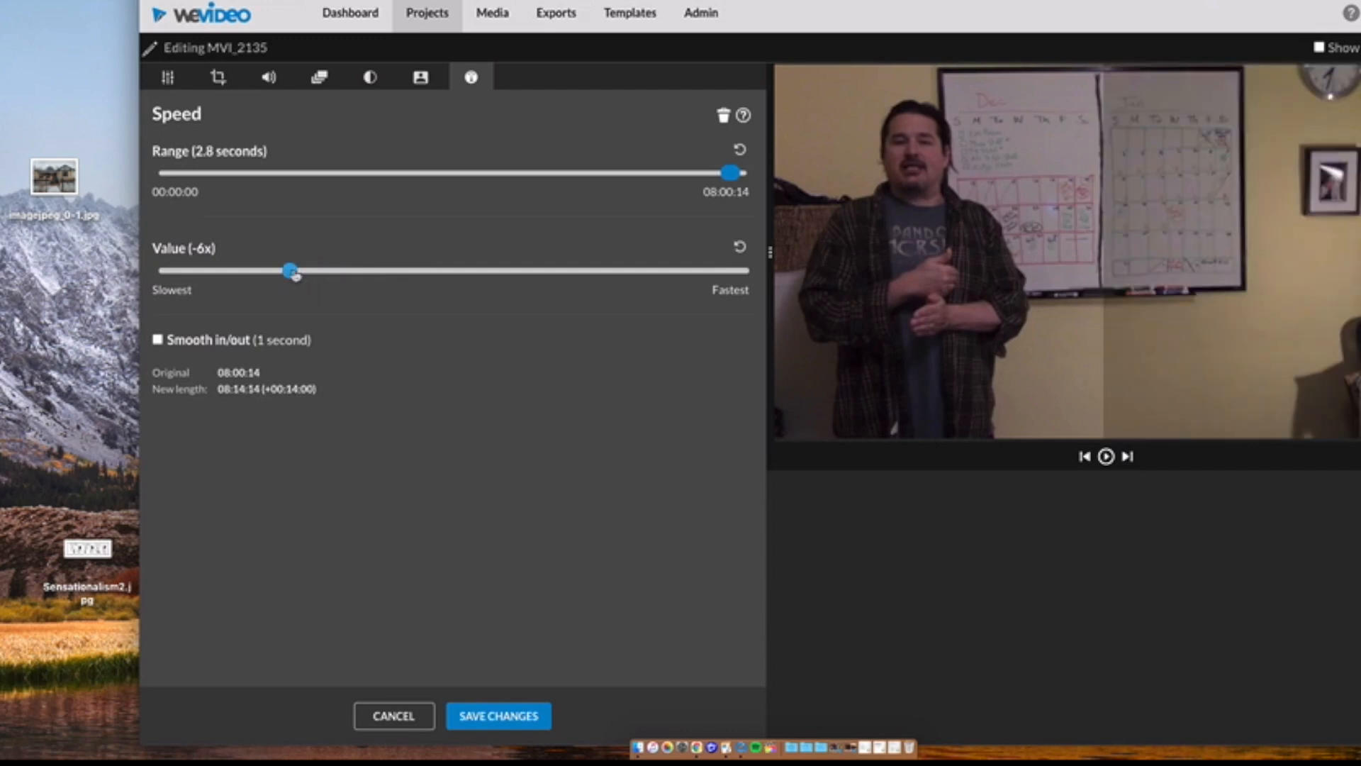
click(520, 720)
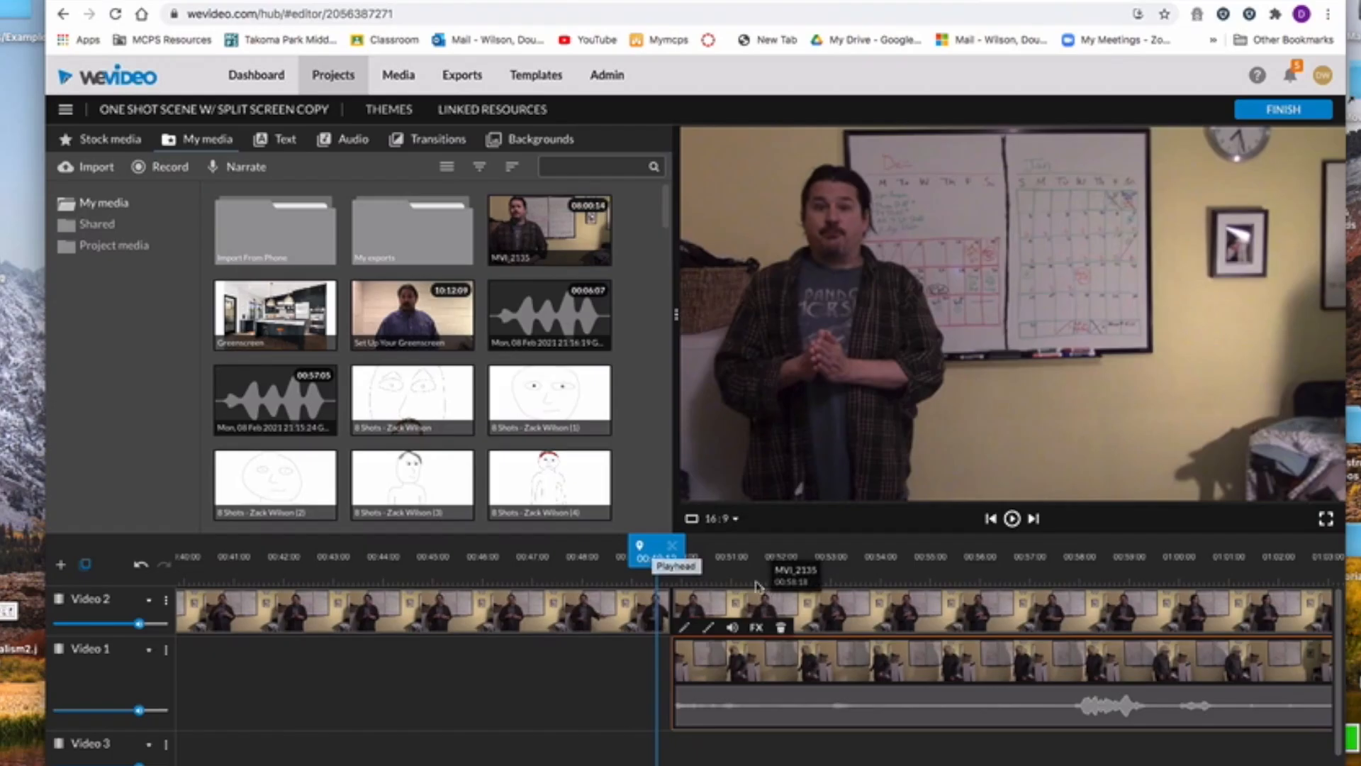
Step: Play the split-screen section from about 00:49 to 00:51 to check how the slowed clip looks
drag(861, 493, 768, 498)
key(space)
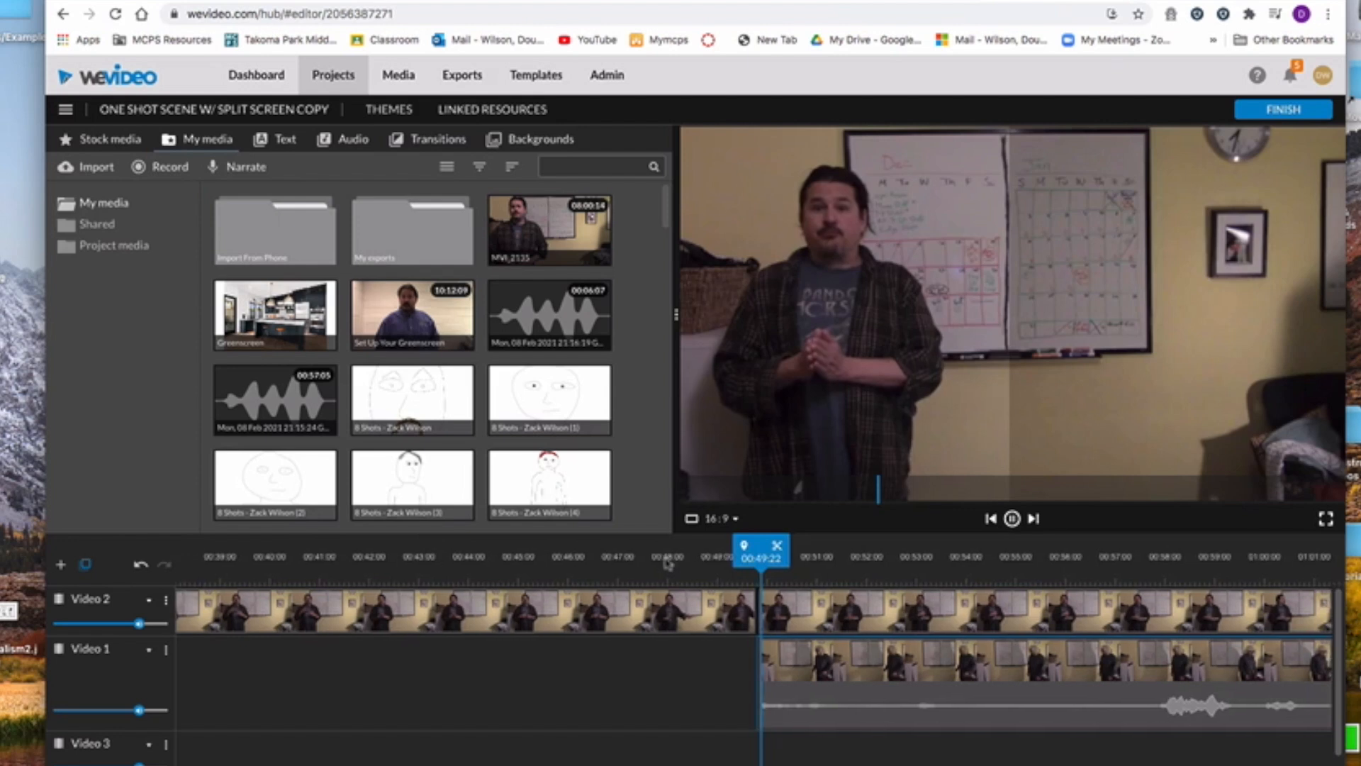
key(space)
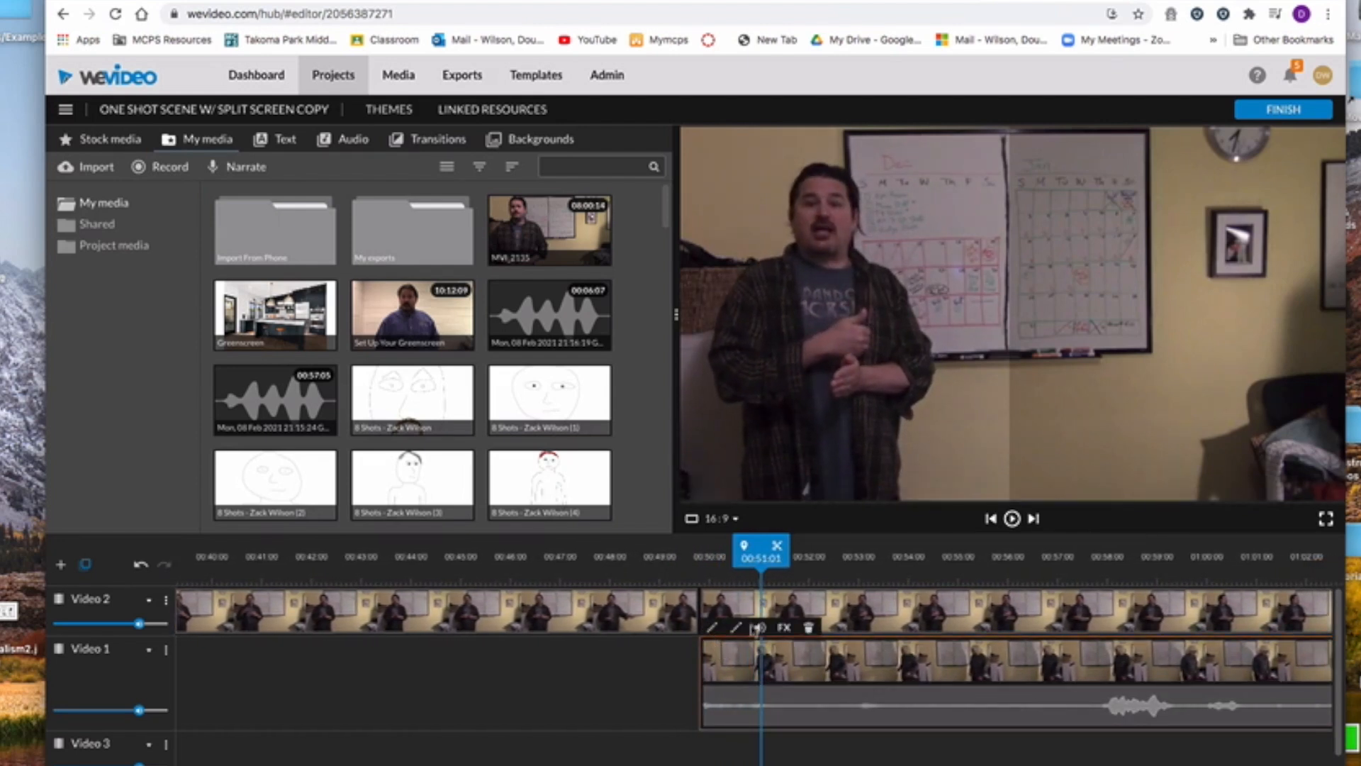
Step: Mute the slowed Video 1 clip and play the scene back from about 00:48
click(760, 628)
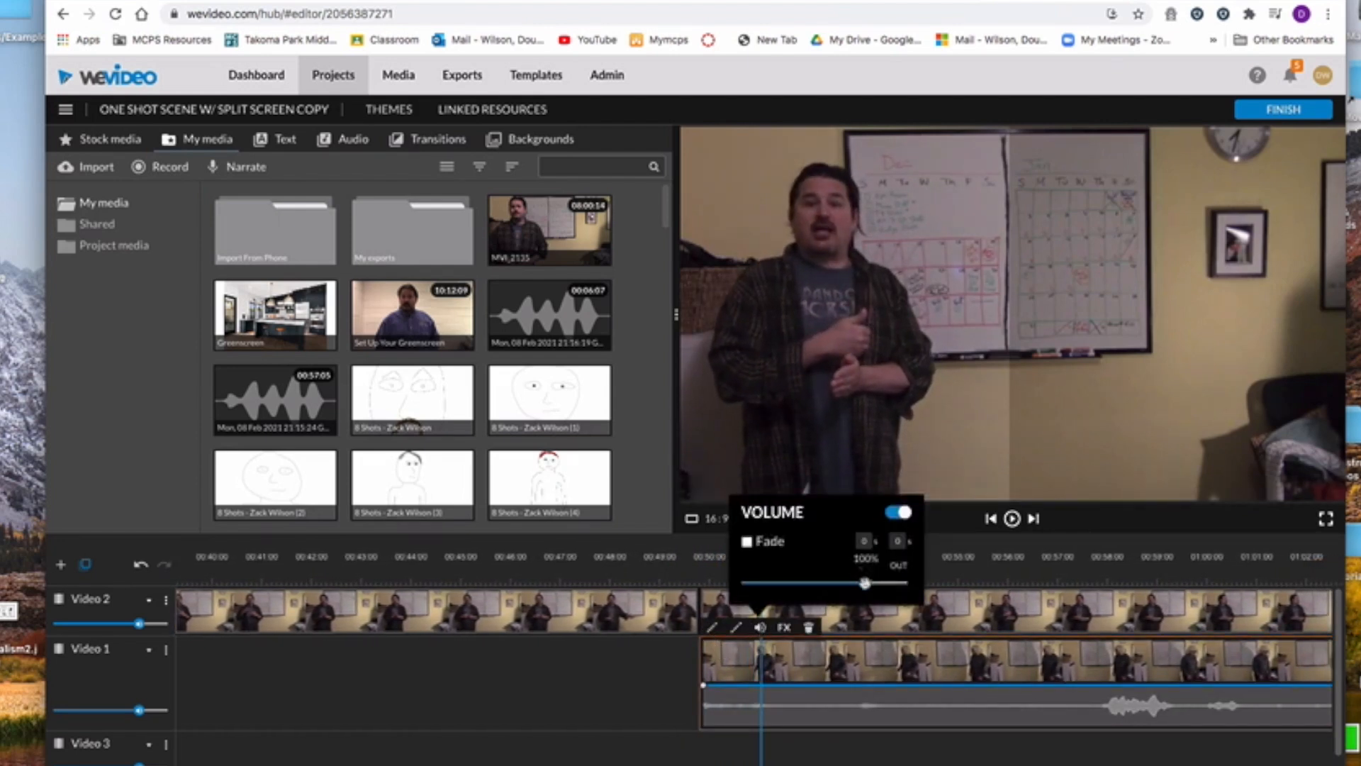
click(621, 581)
key(space)
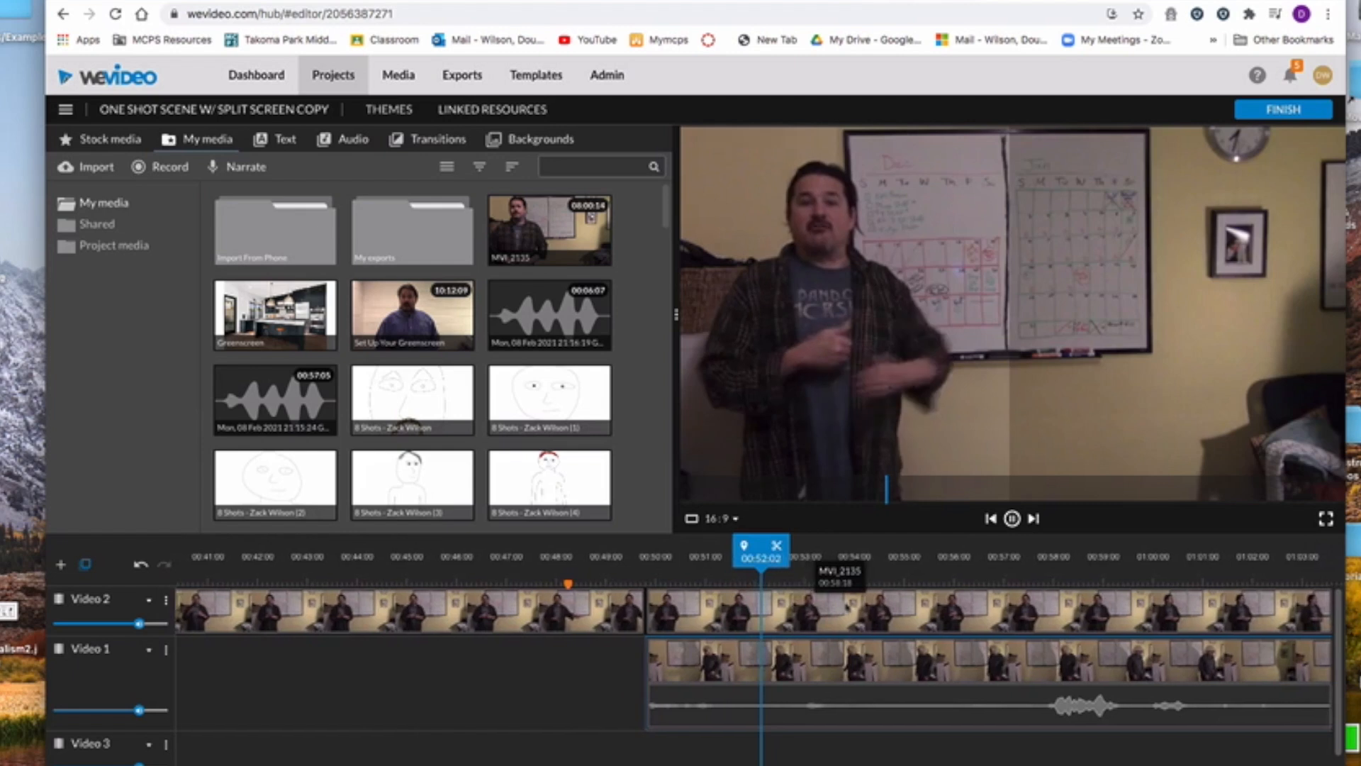
Step: Trim the end of the slowed Video 1 clip back to about 00:54
click(827, 606)
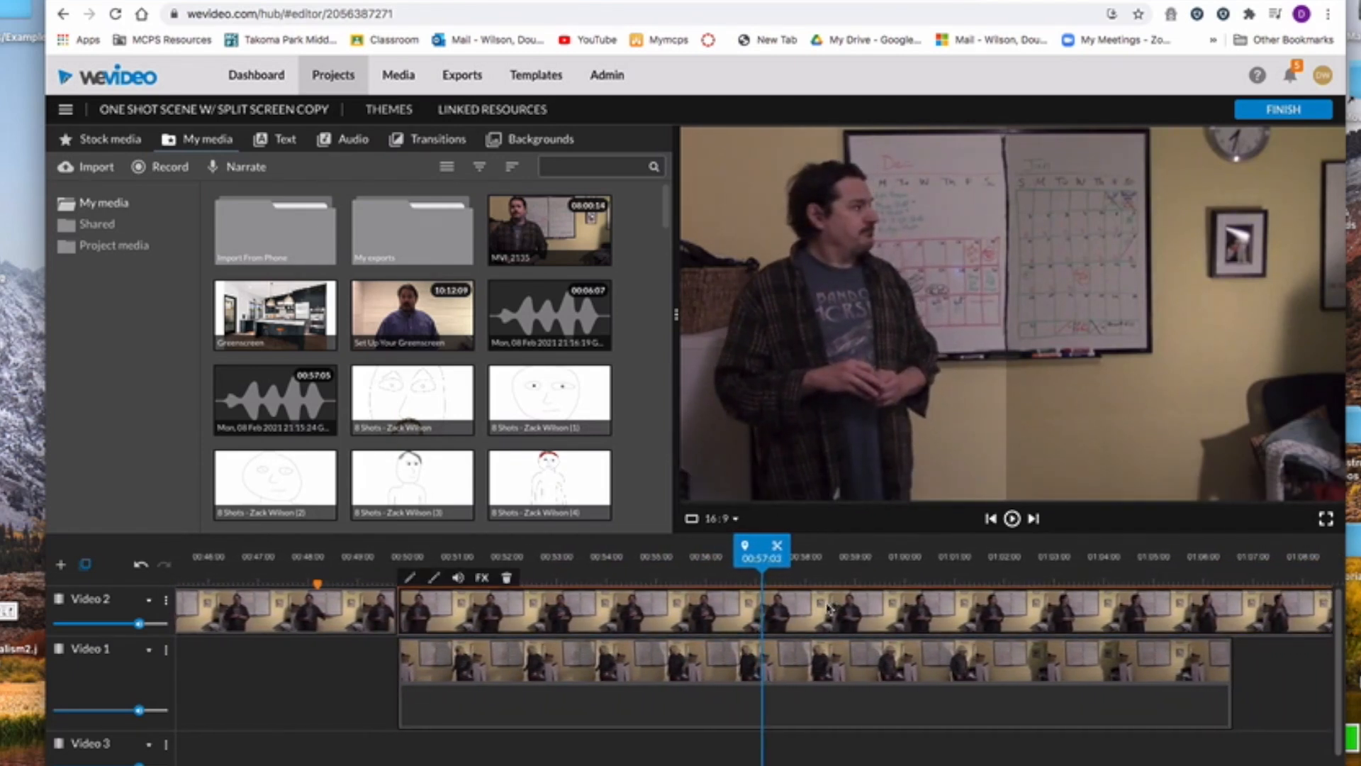
drag(1234, 661, 632, 649)
key(minus)
key(minus)
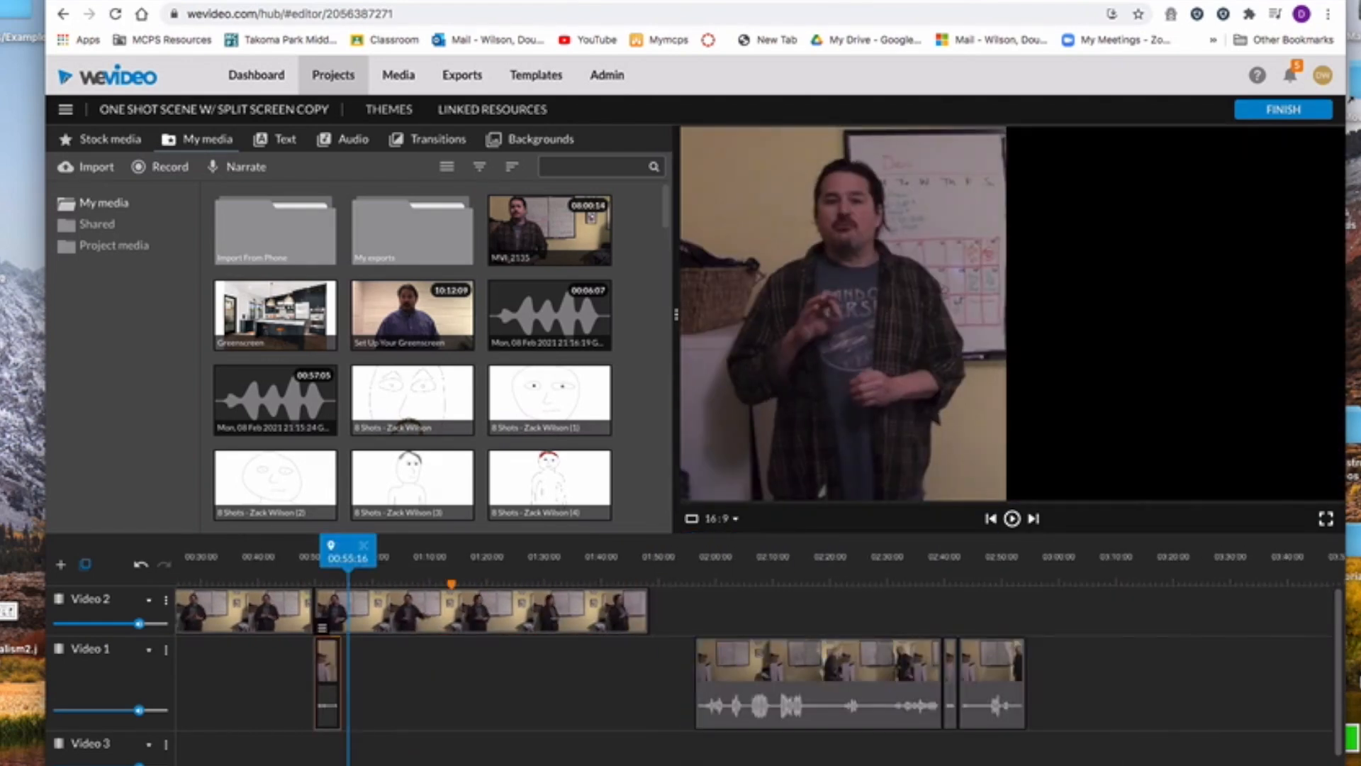
Step: Move the other Video 1 clips earlier so they directly follow the slowed clip without gaps
scroll(756, 660, left, 2)
drag(1067, 678, 810, 678)
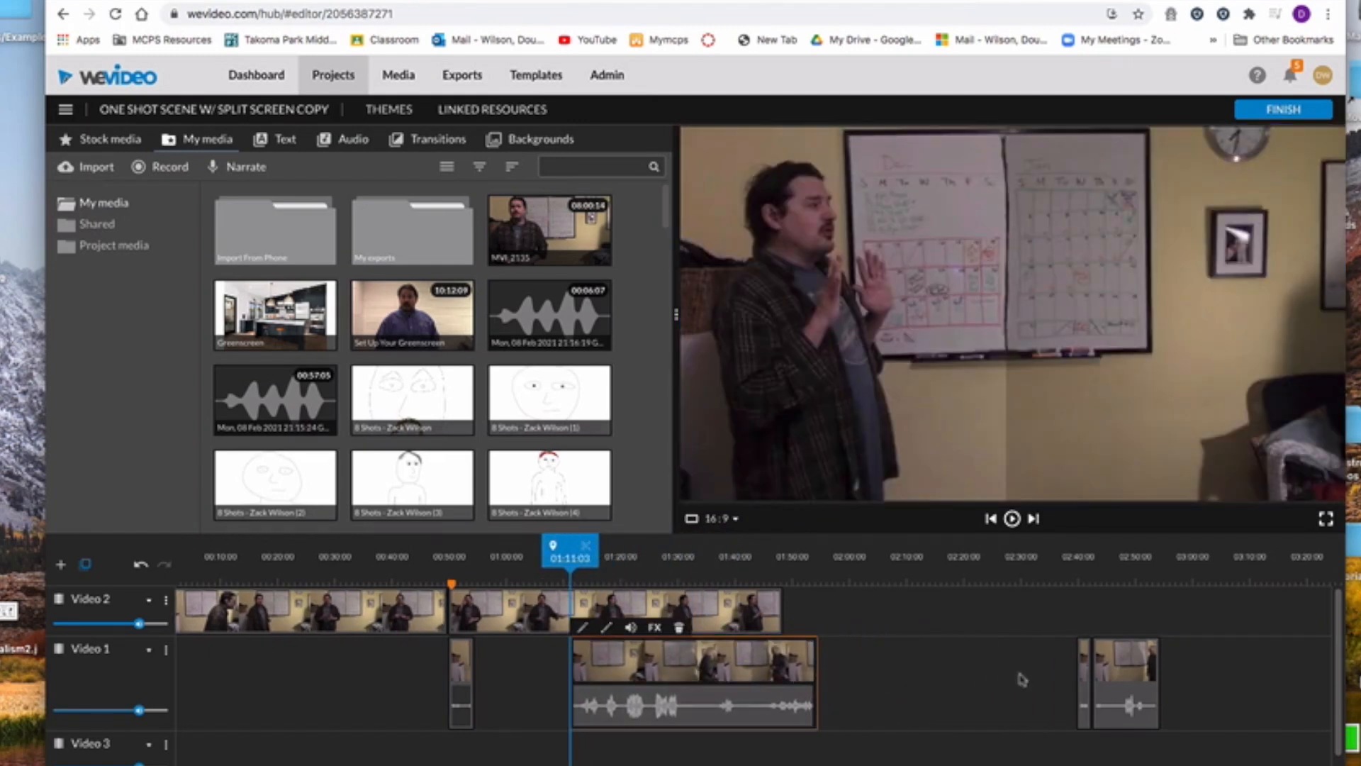
click(1090, 686)
drag(1084, 675, 826, 675)
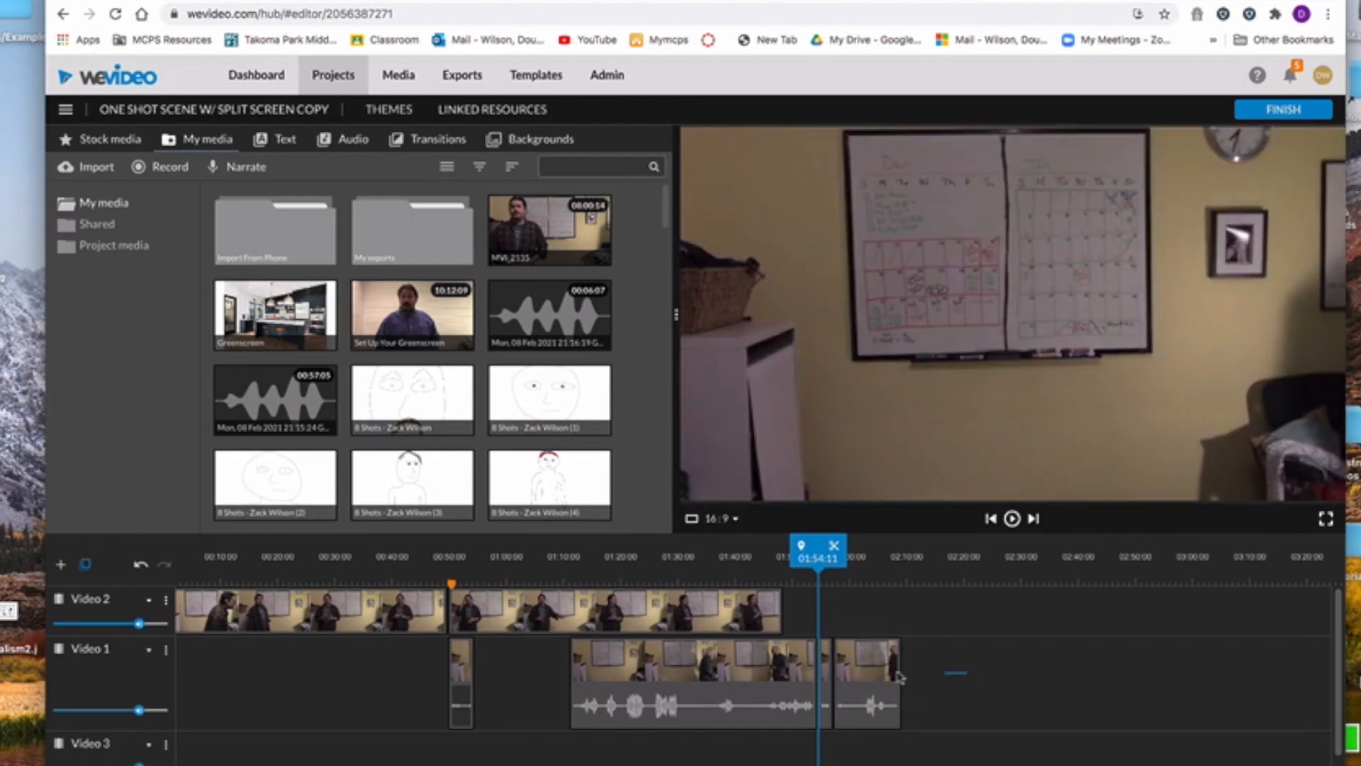
drag(719, 669, 636, 668)
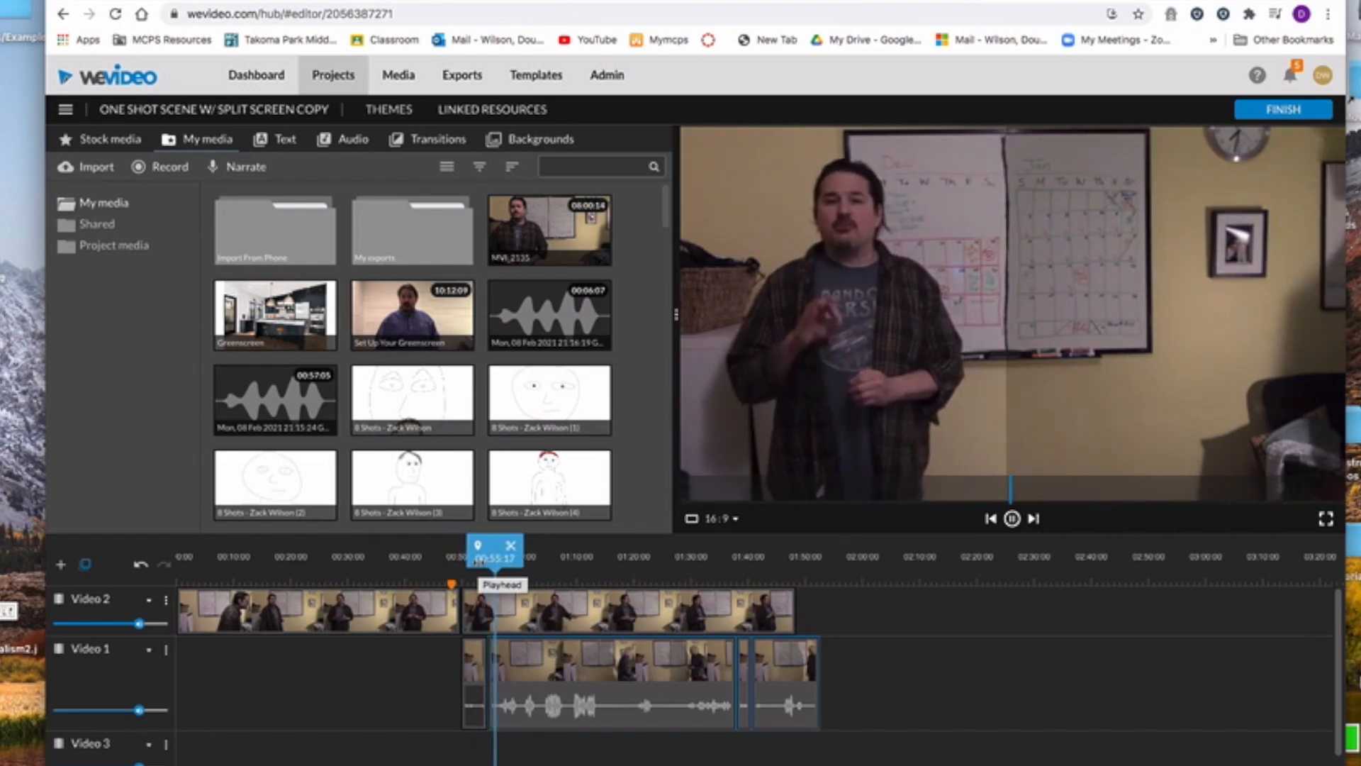
Step: Nudge the wigged character's dialogue clip slightly earlier on Video 1 and play the scene to check the conversation's timing
key(space)
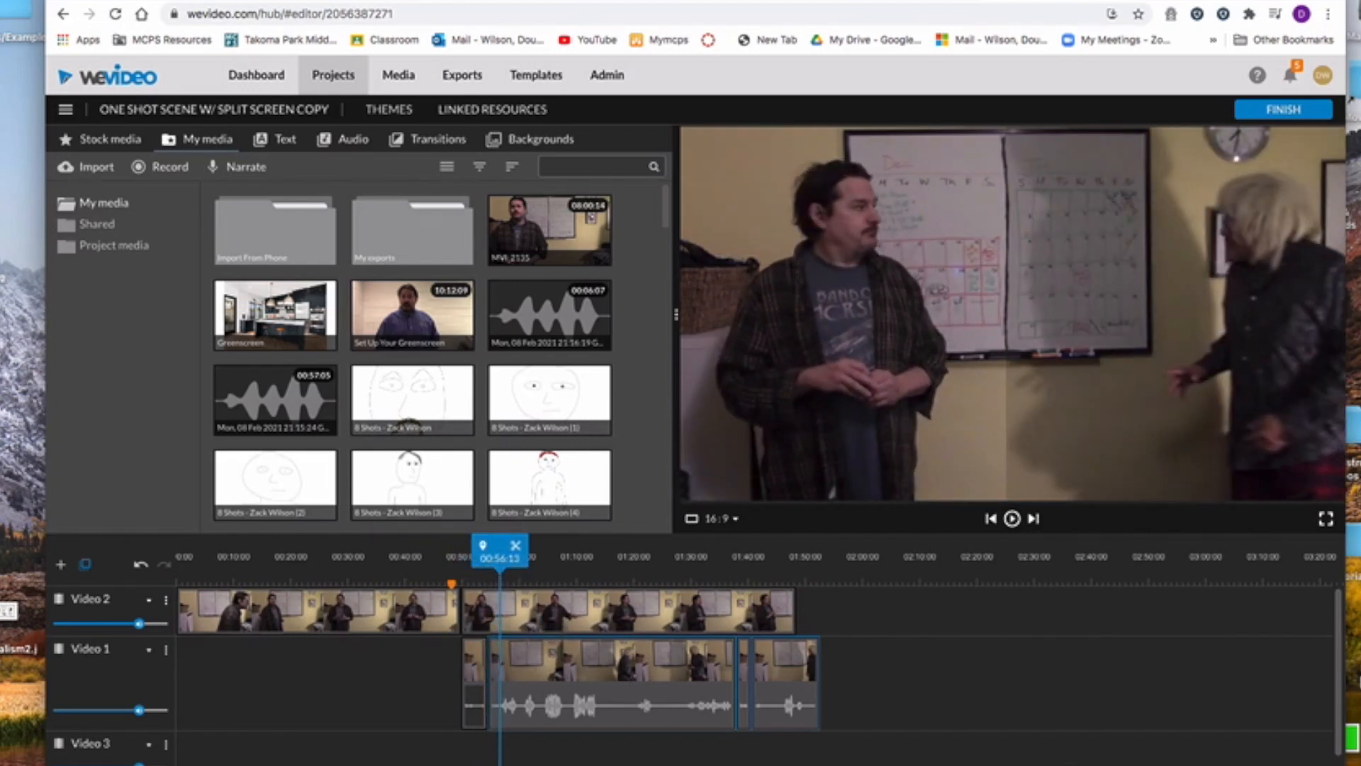
key(plus)
mouse_move(801, 678)
mouse_down()
mouse_move(778, 678)
mouse_move(794, 663)
mouse_up()
click(736, 577)
key(space)
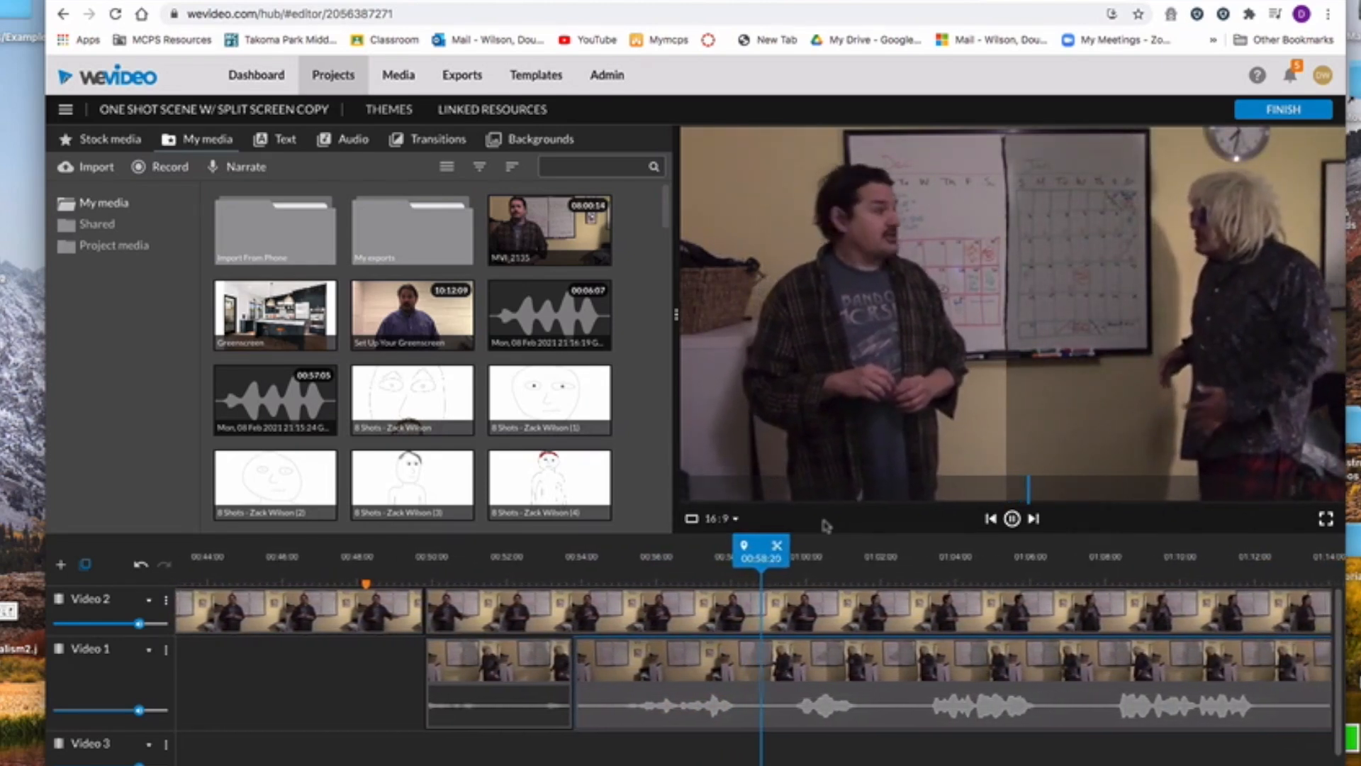
Step: Stop playback, return to about 00:56:10 and split the Video 2 clip there
key(space)
drag(761, 559, 707, 559)
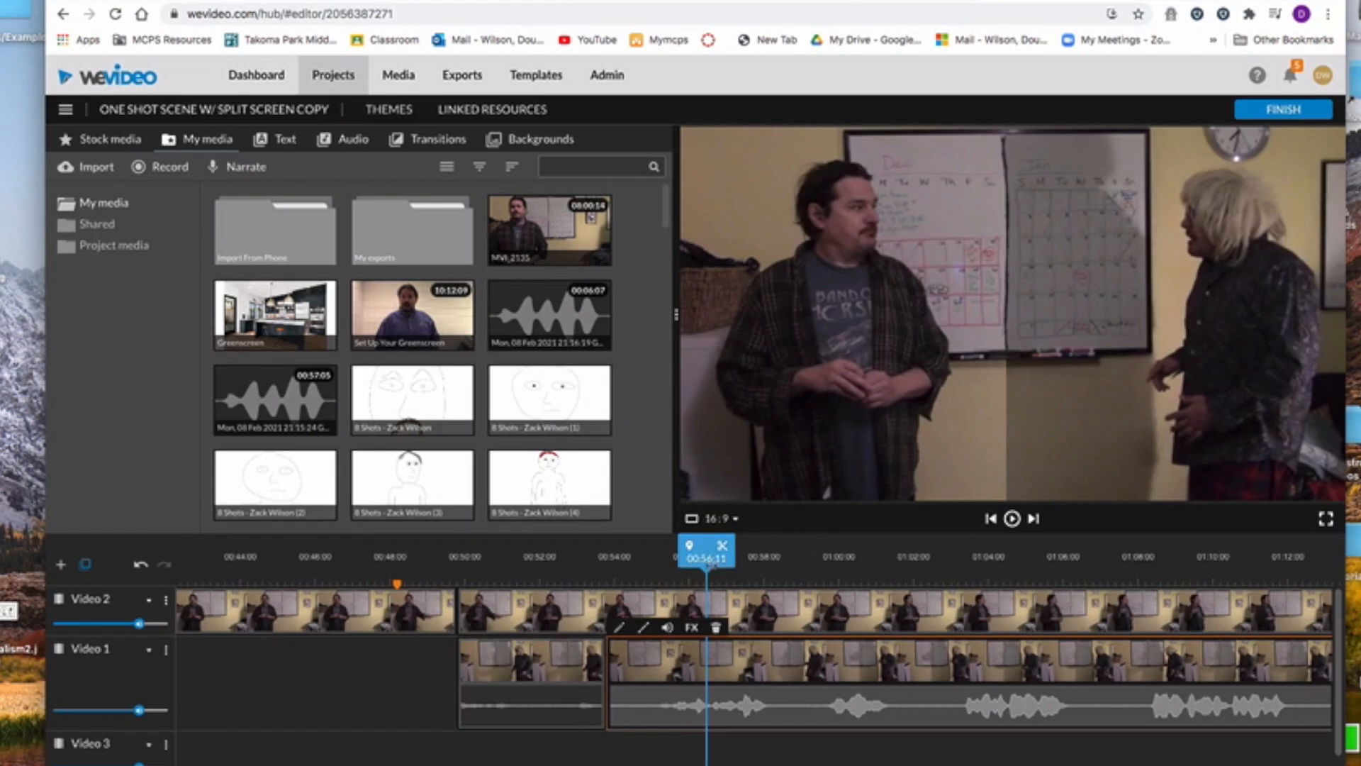
scroll(700, 560, left, 2)
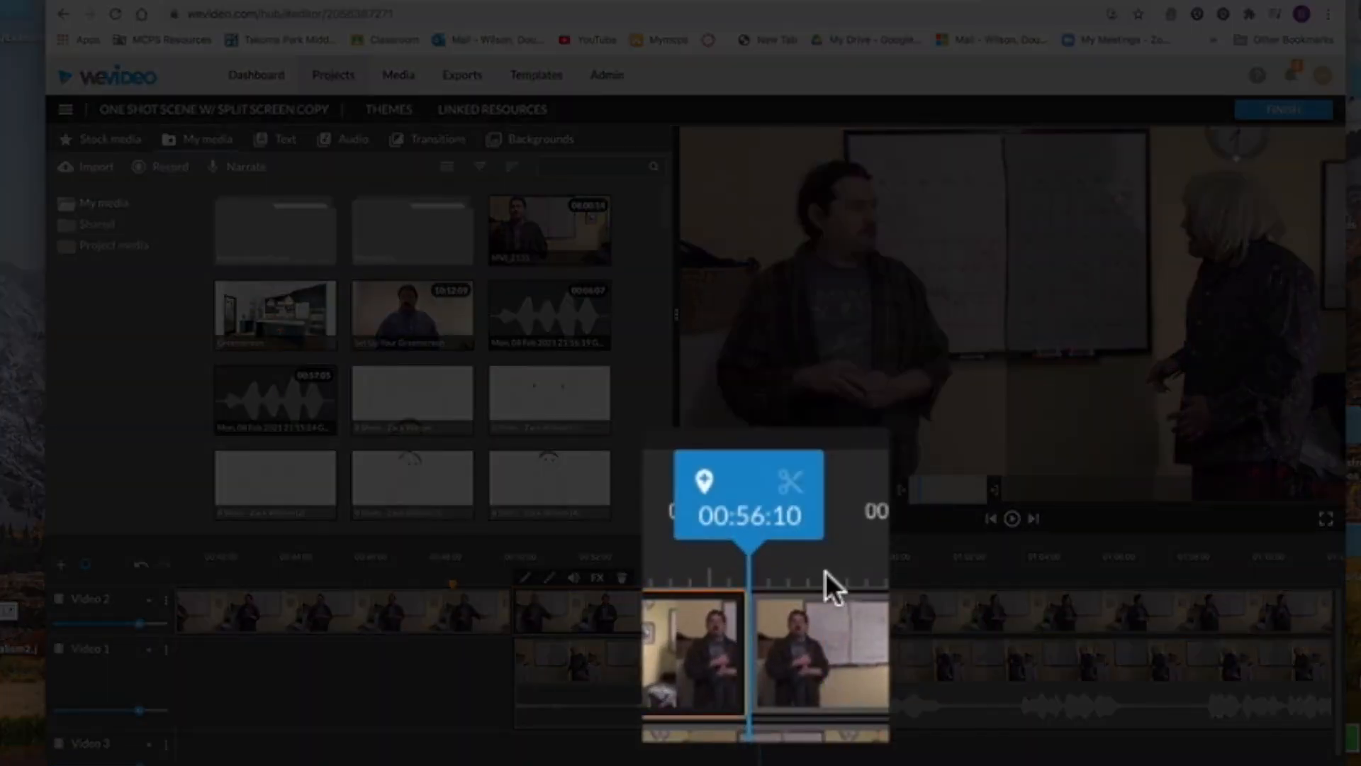
Step: Play on from the new cut and split the second part of the Video 2 clip at about 00:57:08
key(space)
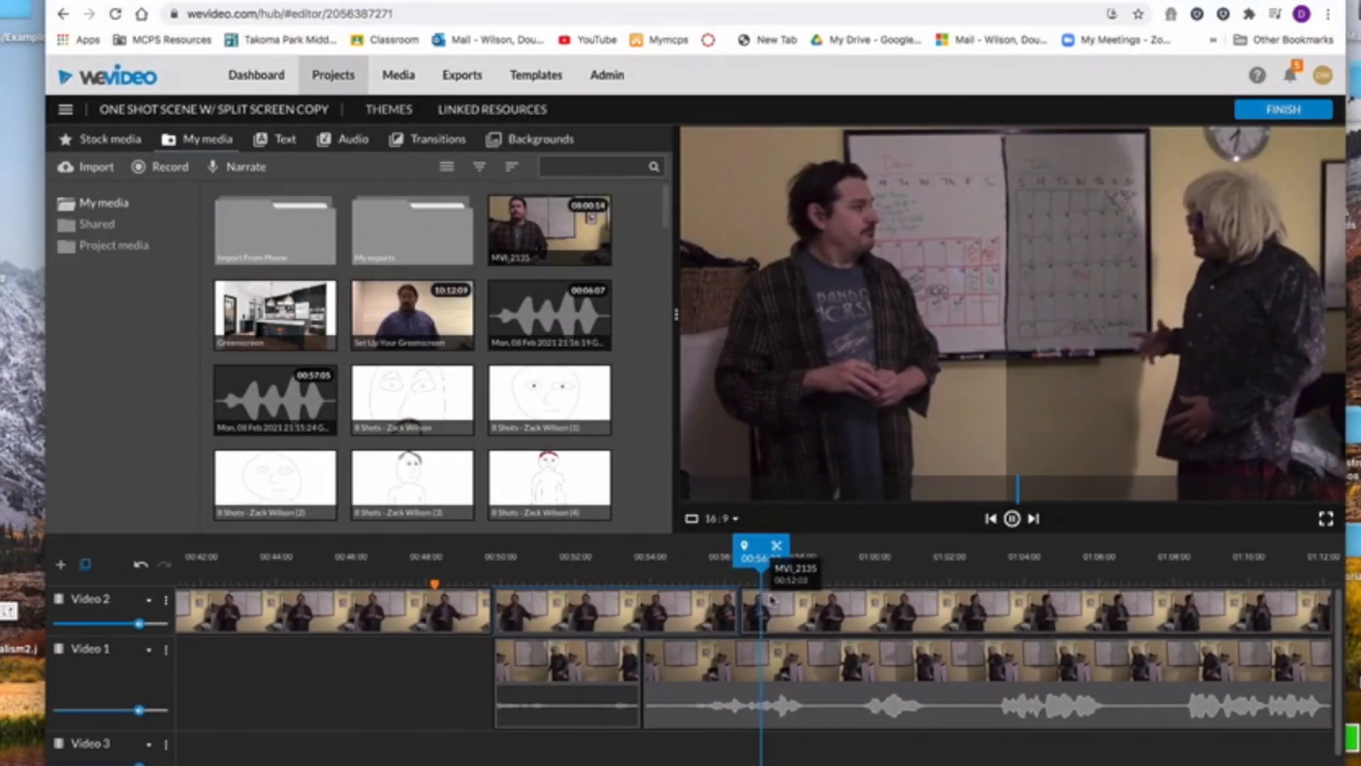
key(space)
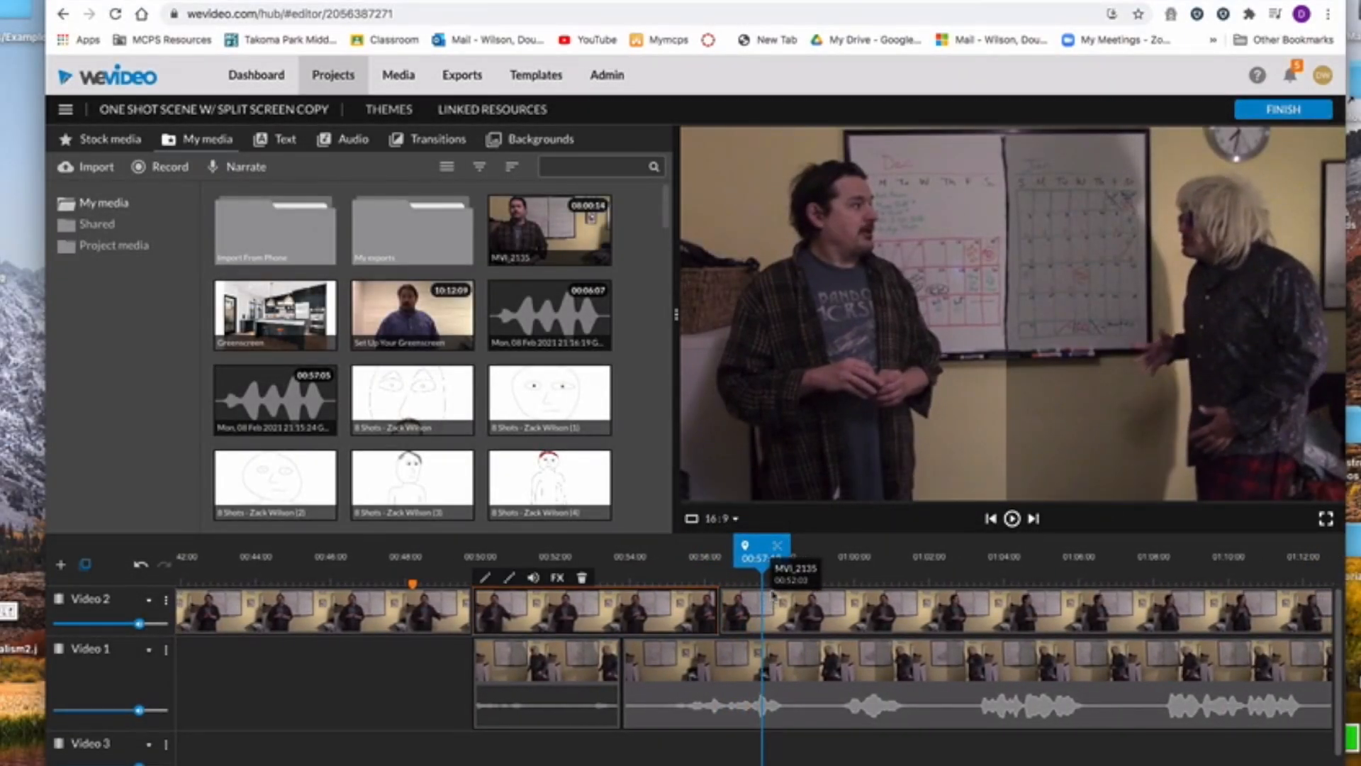
key(Left)
key(Left)
key(Left)
key(Left)
key(Left)
key(Left)
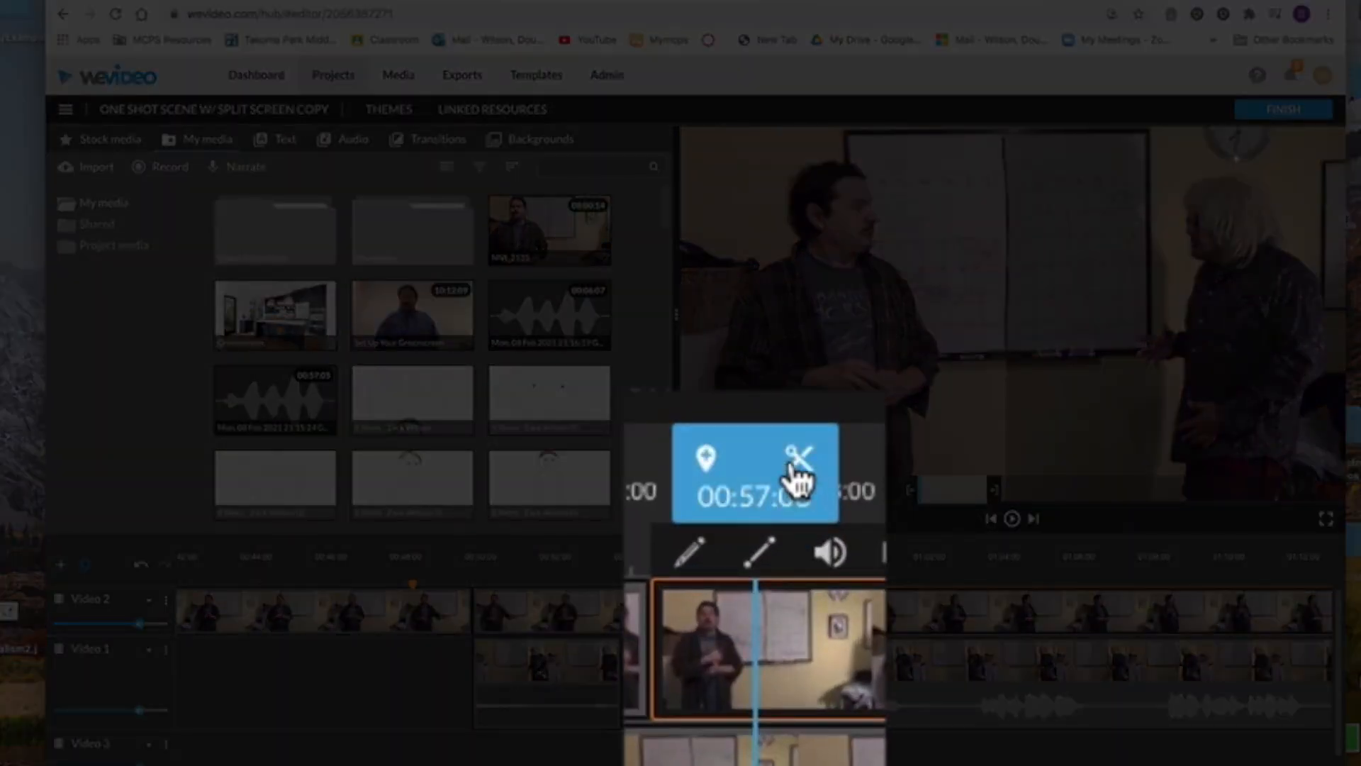
click(798, 472)
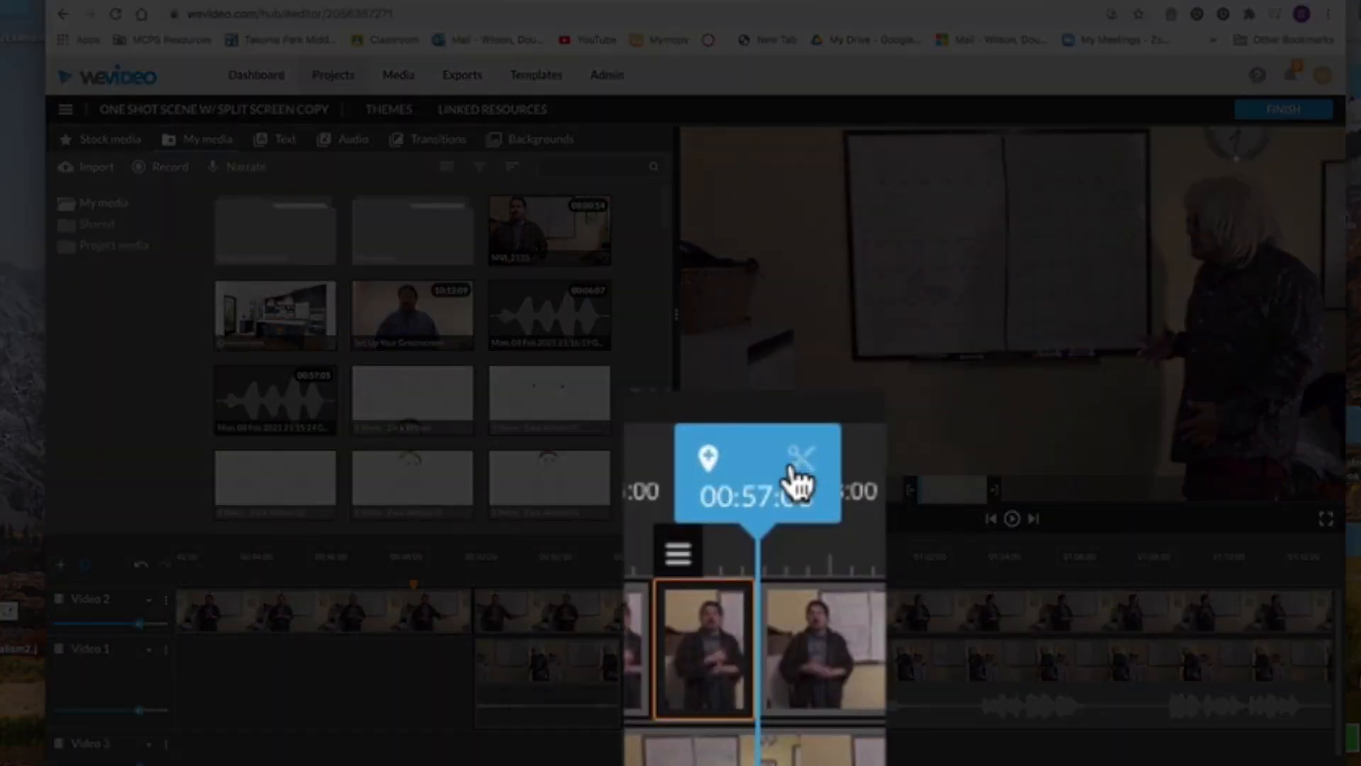
Step: Slow down the short Video 2 clip isolated between about 00:56:10 and 00:57:08 in its speed settings
mouse_move(668, 558)
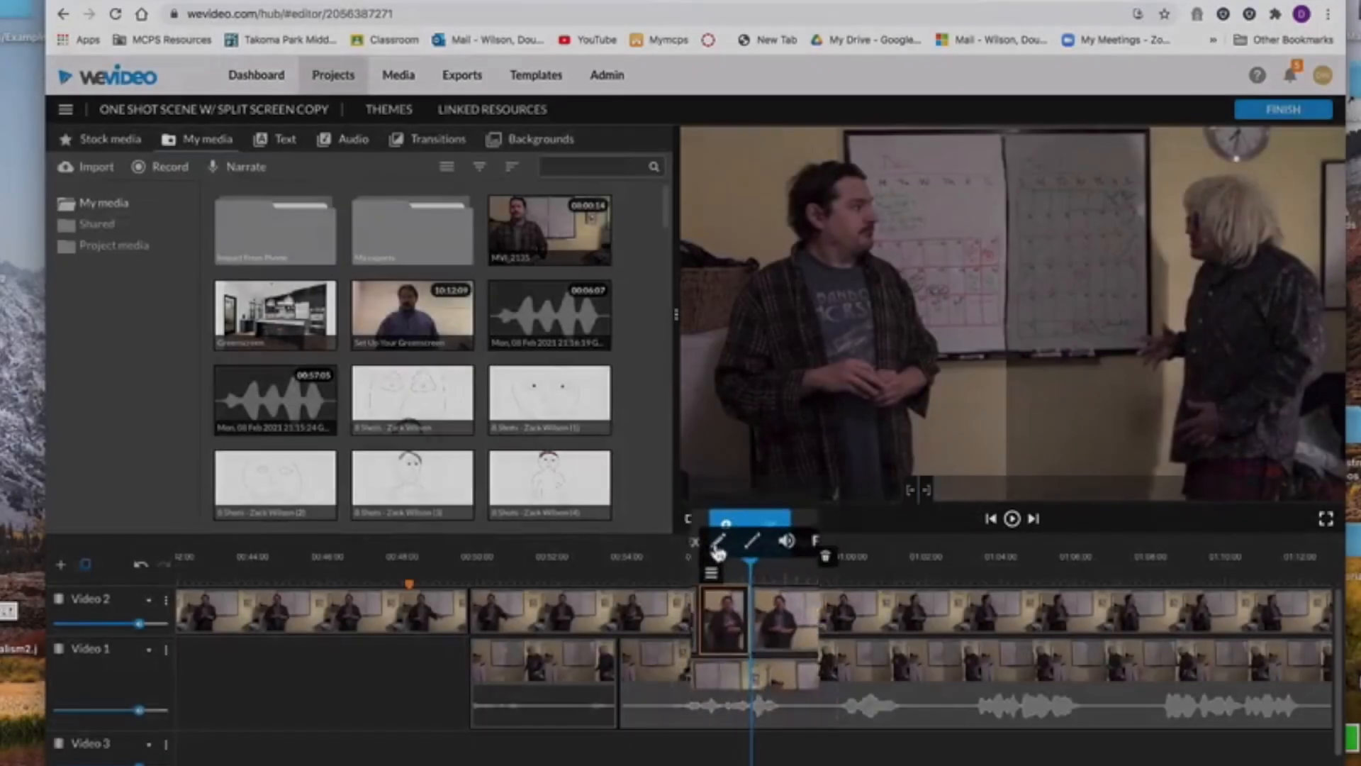
click(729, 542)
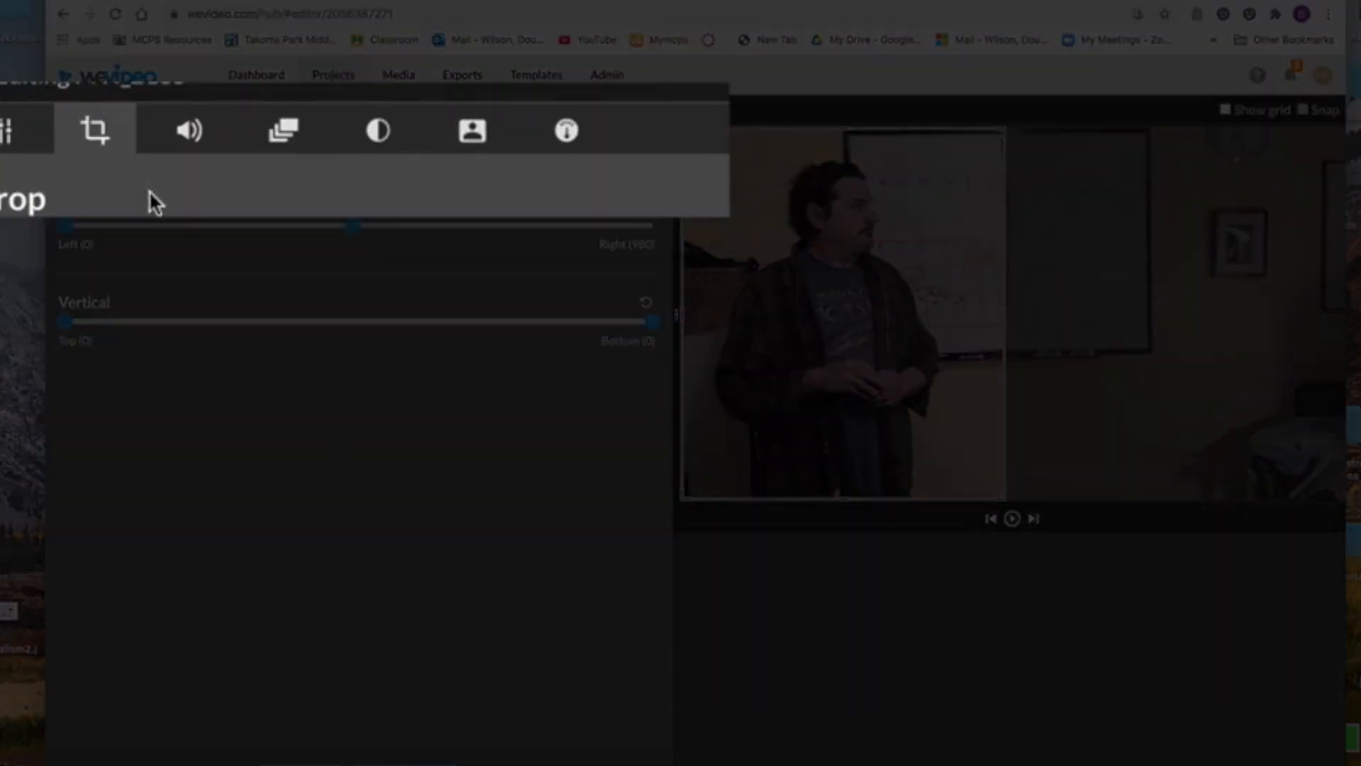
click(583, 119)
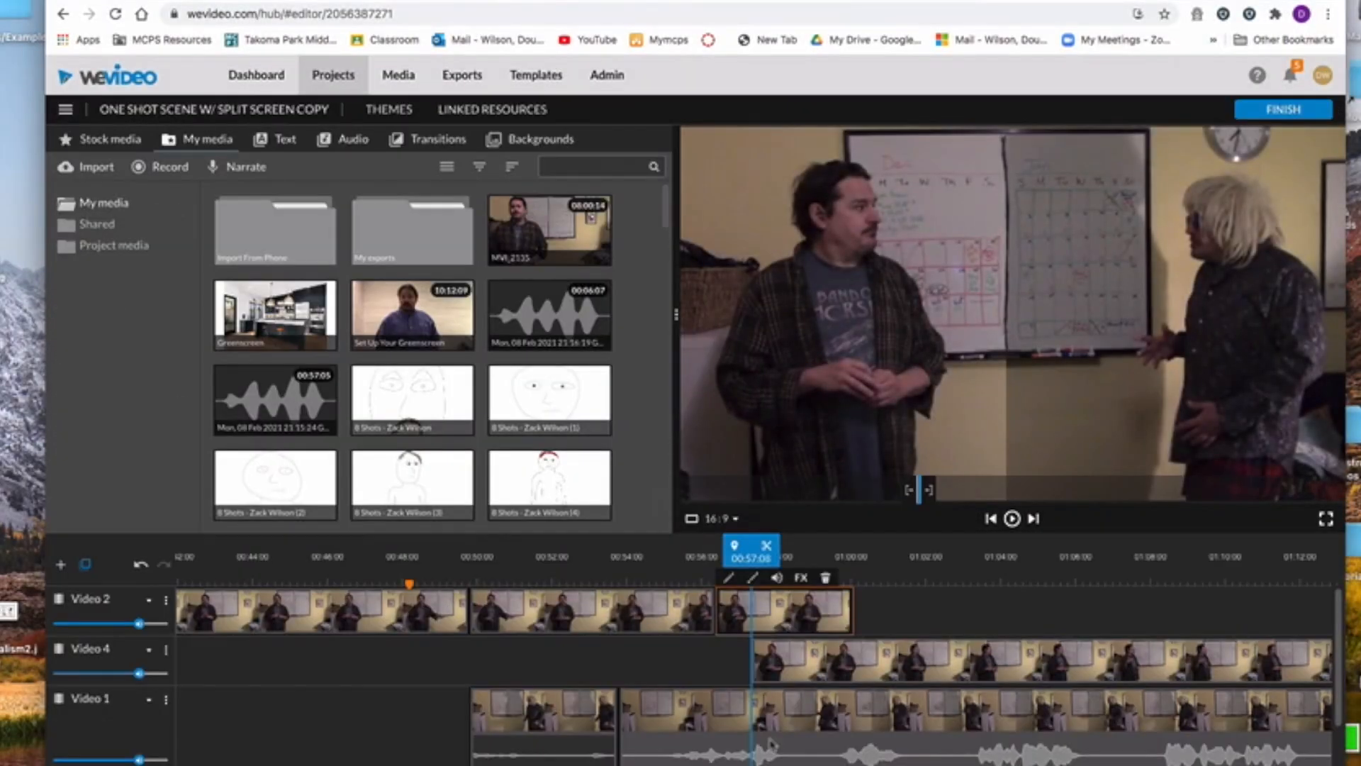
Step: Move the displaced Video 4 clip back to Video 2 directly after the slowed clip and play that passage
click(869, 677)
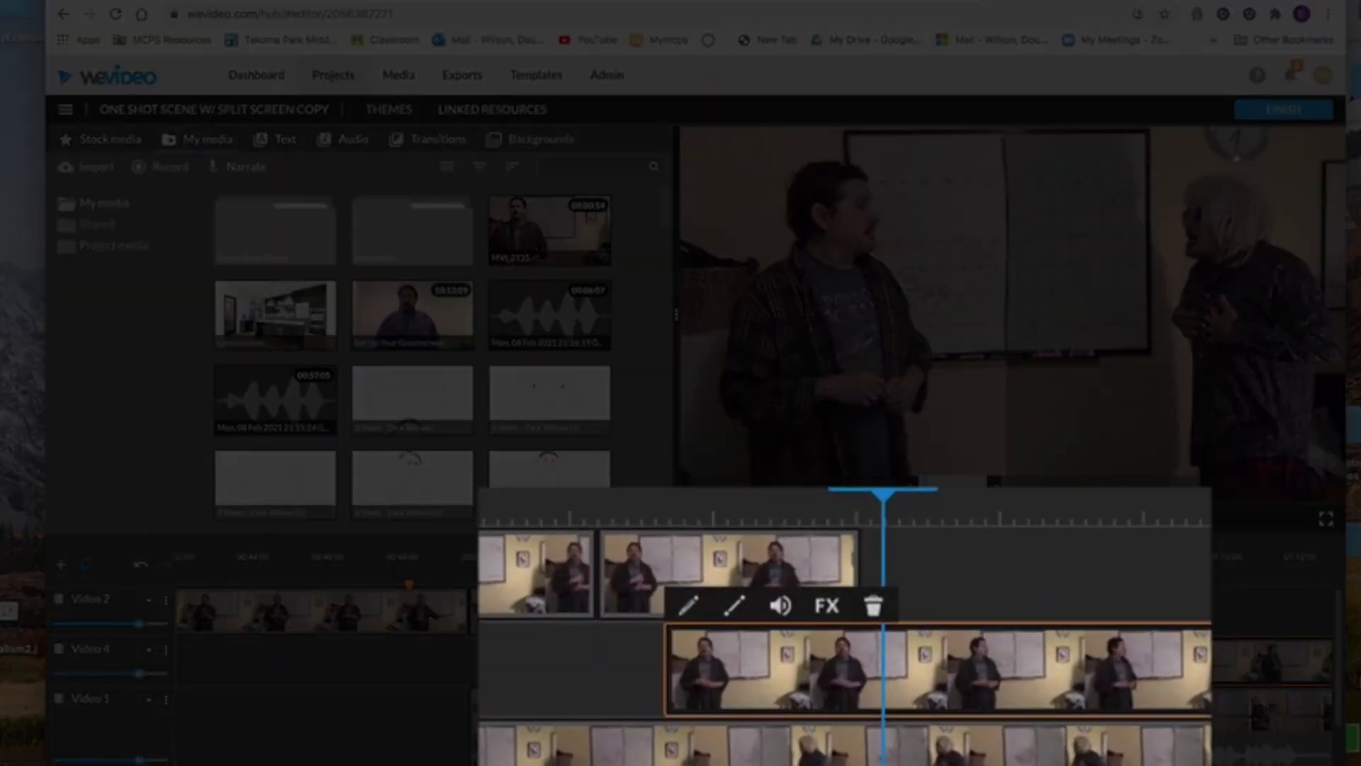
drag(884, 495, 687, 495)
drag(802, 655, 895, 599)
drag(840, 547, 656, 548)
key(space)
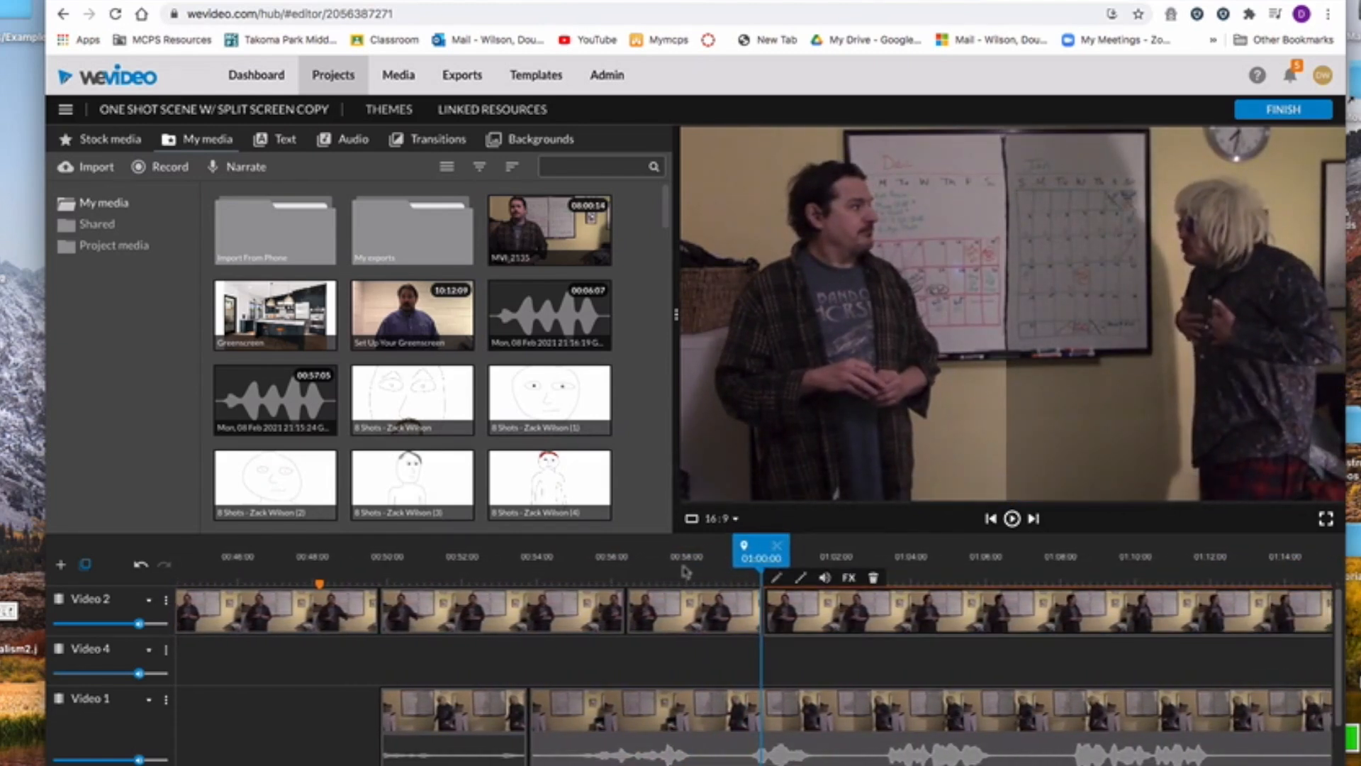
Step: Shorten the slowed Video 2 clip to end at 00:58:05, close the gap with the following clip, and play from about 00:55:11
click(695, 603)
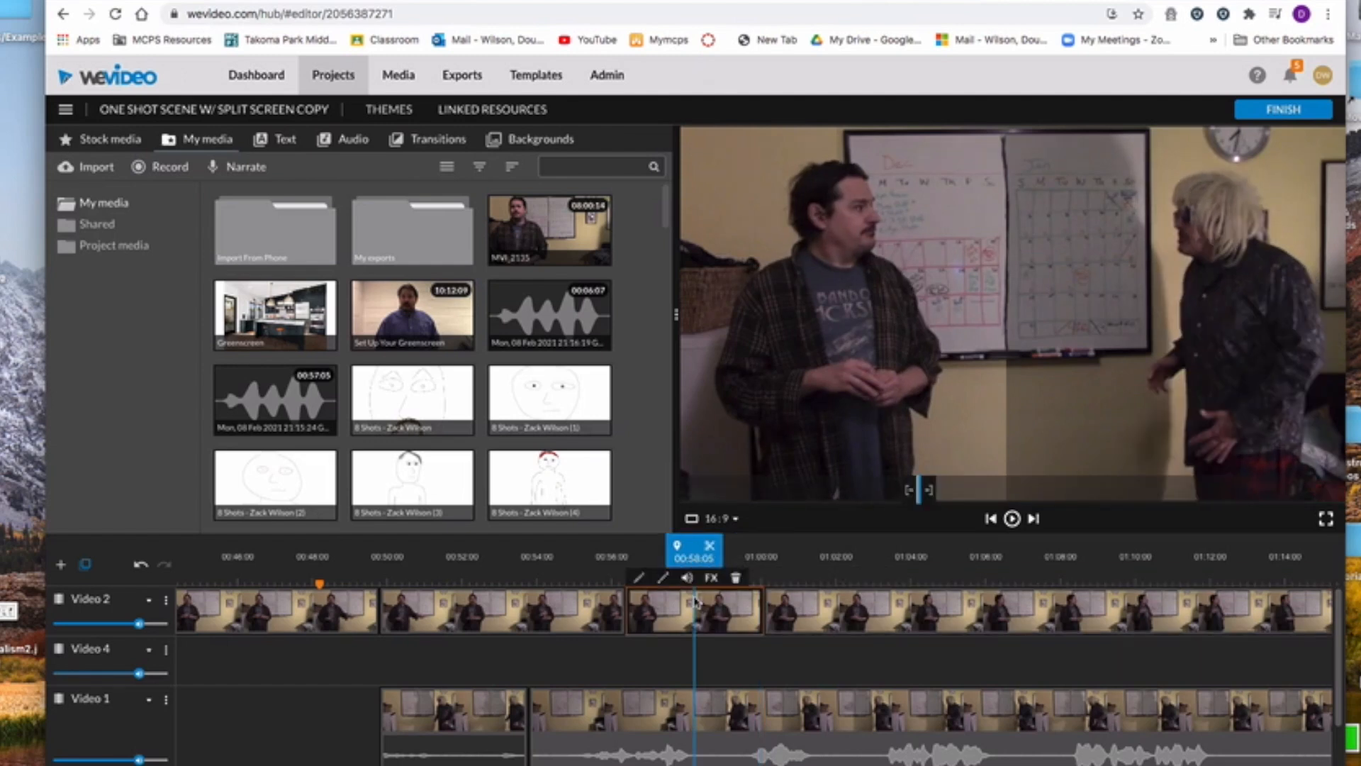
click(640, 578)
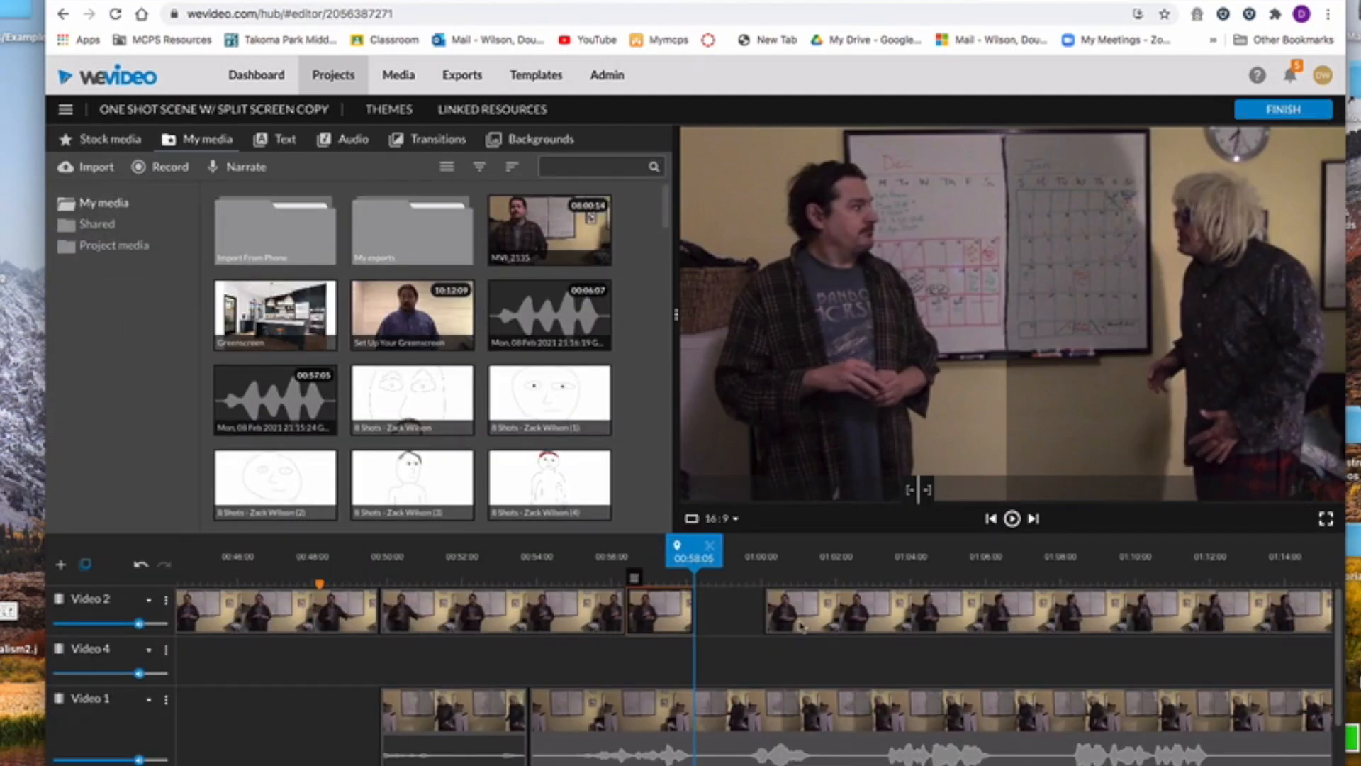
drag(801, 625, 734, 623)
click(594, 576)
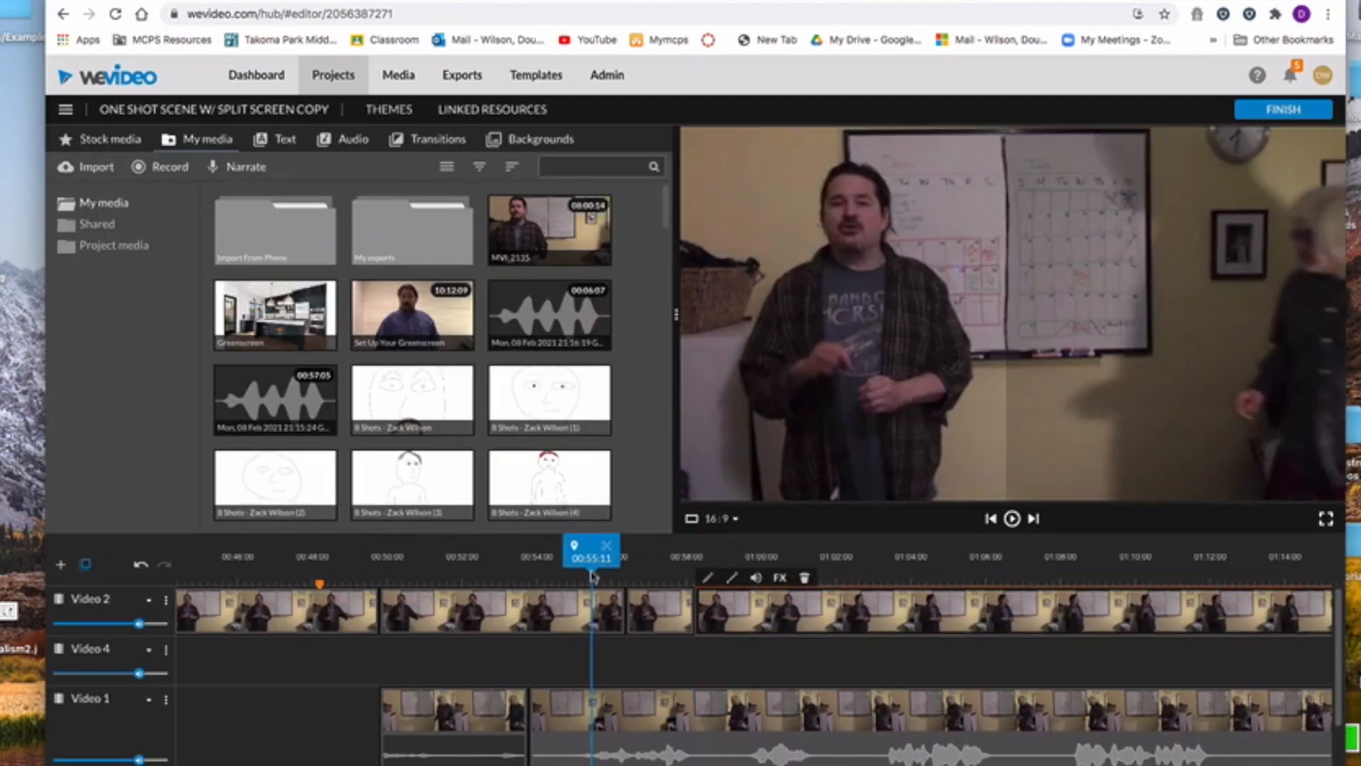
key(space)
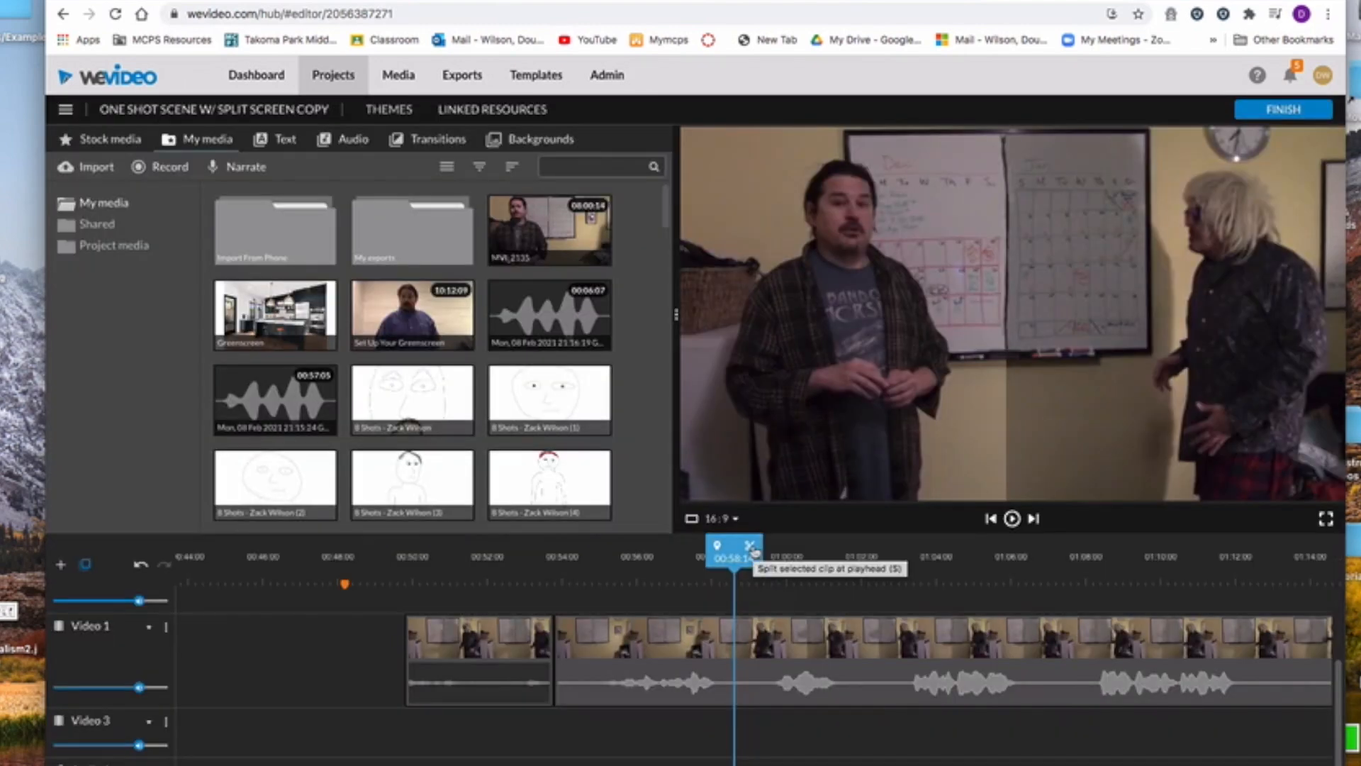
Step: Split the Video 1 dialogue clip shortly after 00:58 and again at about 00:59:04 to isolate the pause between lines
click(750, 547)
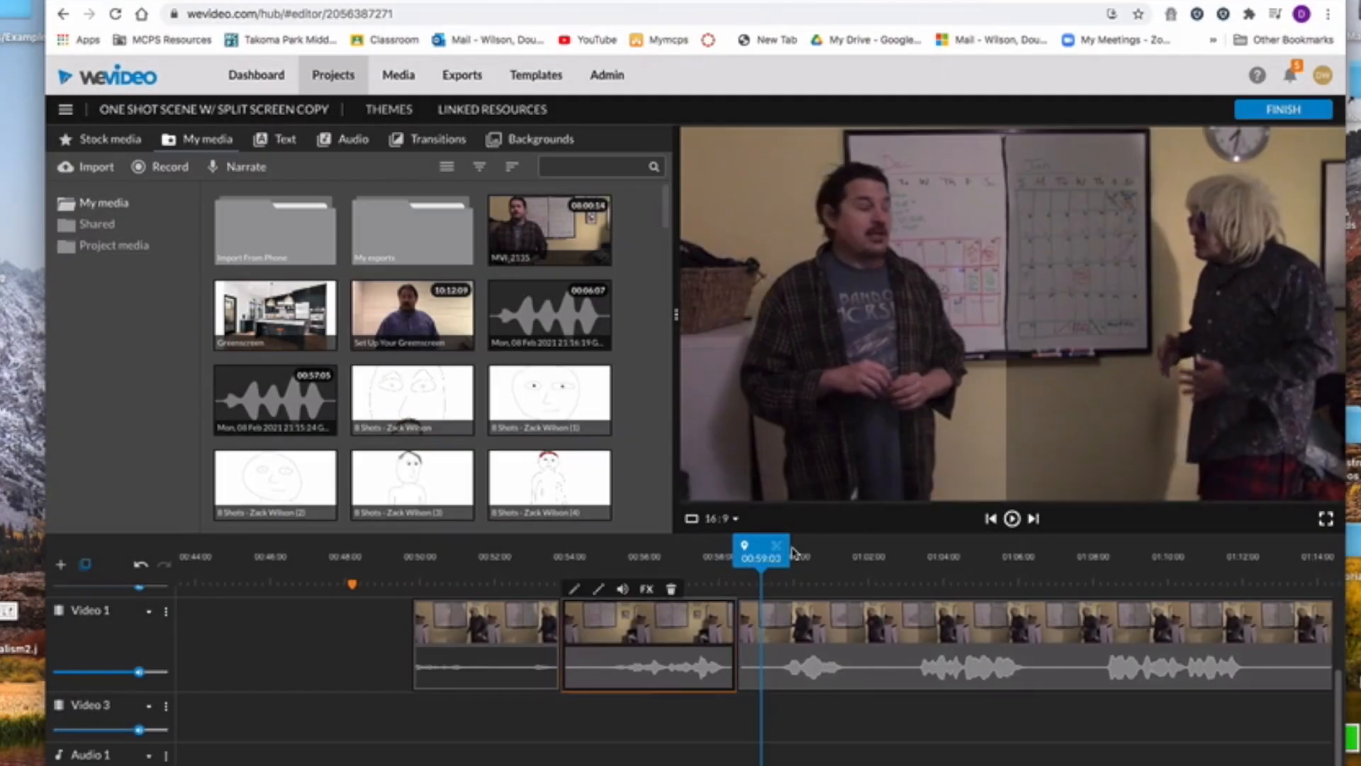
click(766, 611)
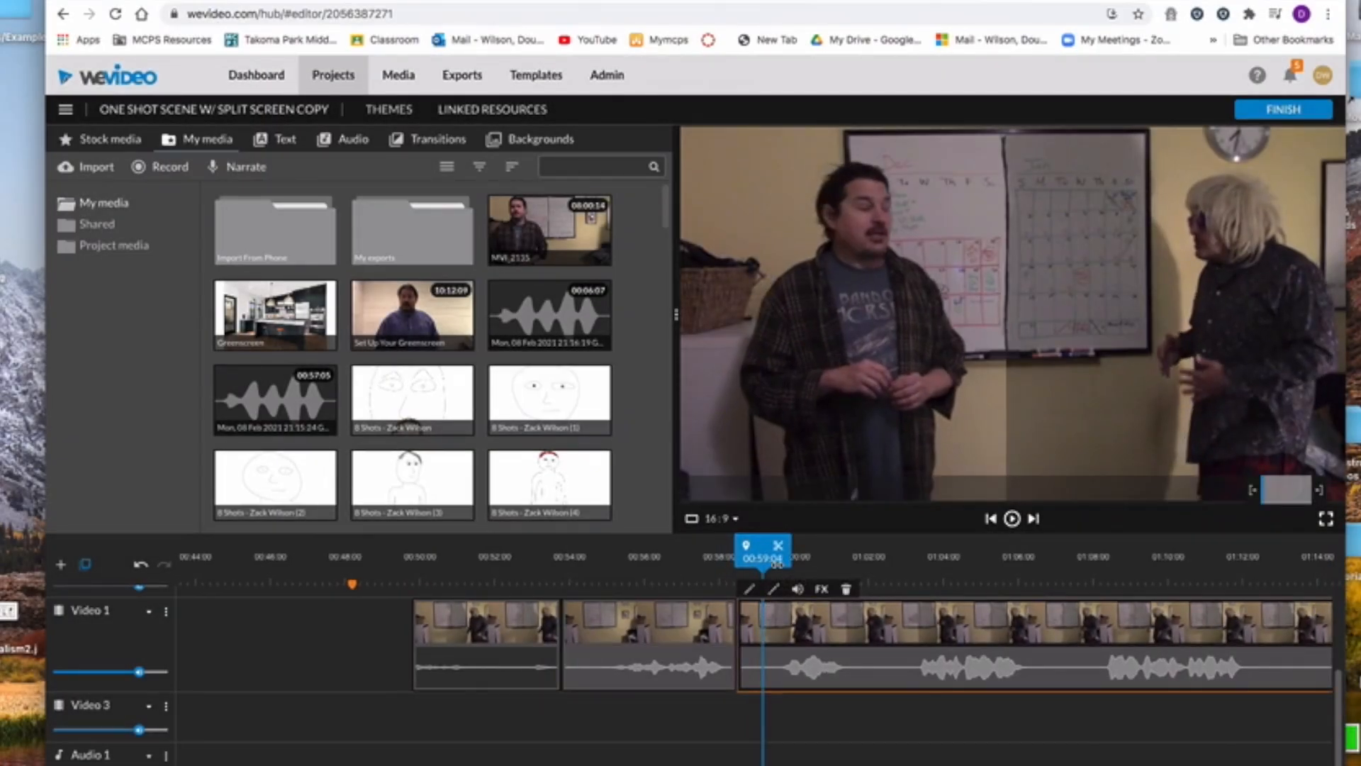
click(779, 553)
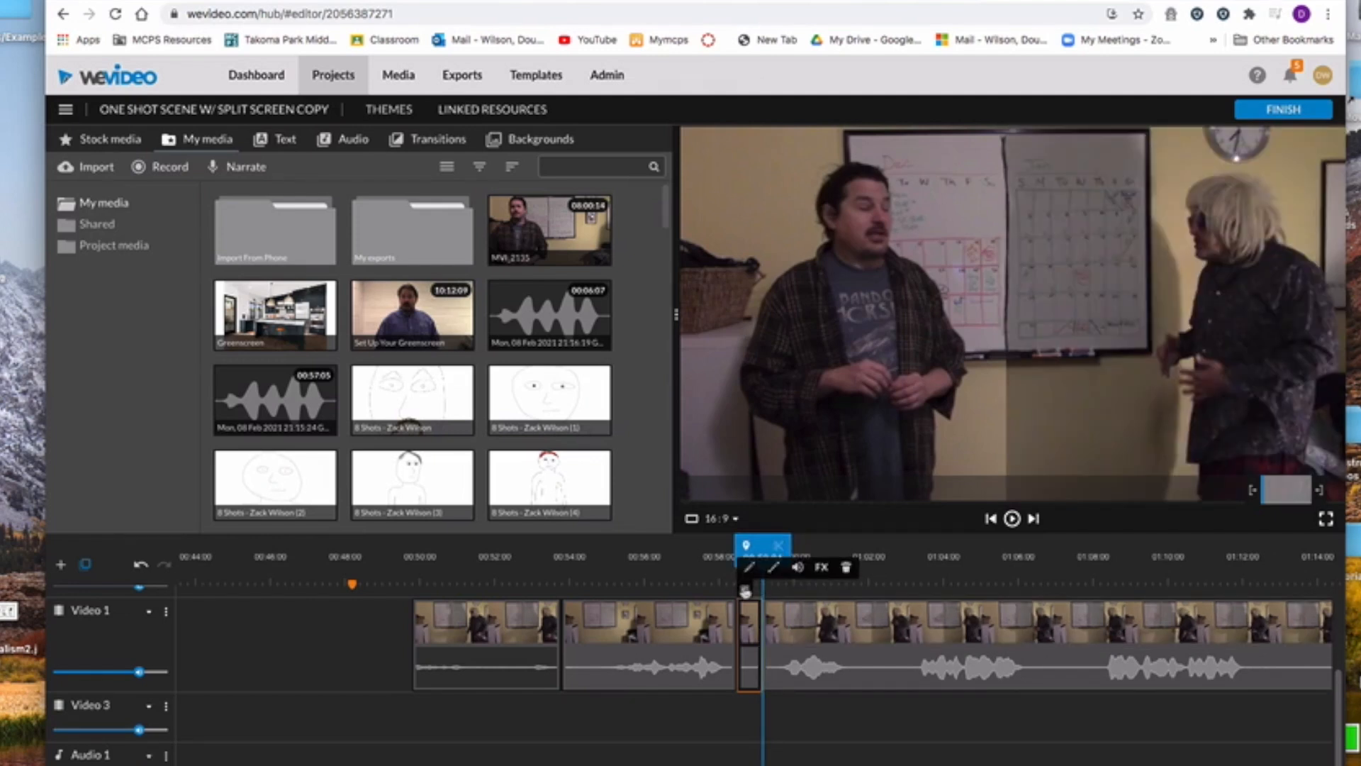
Step: Slow the isolated Video 1 pause clip to -3x and place the displaced clip directly after it on Video 1
click(746, 571)
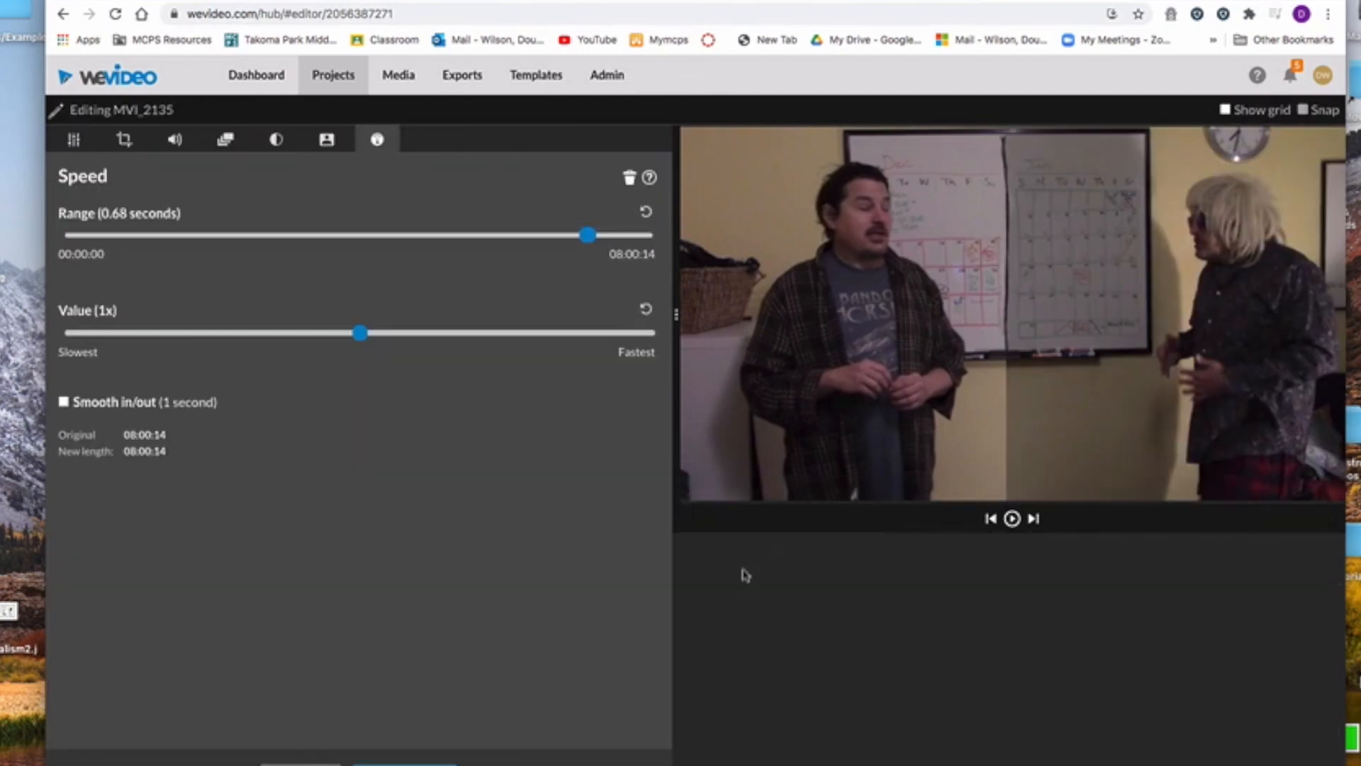
click(305, 334)
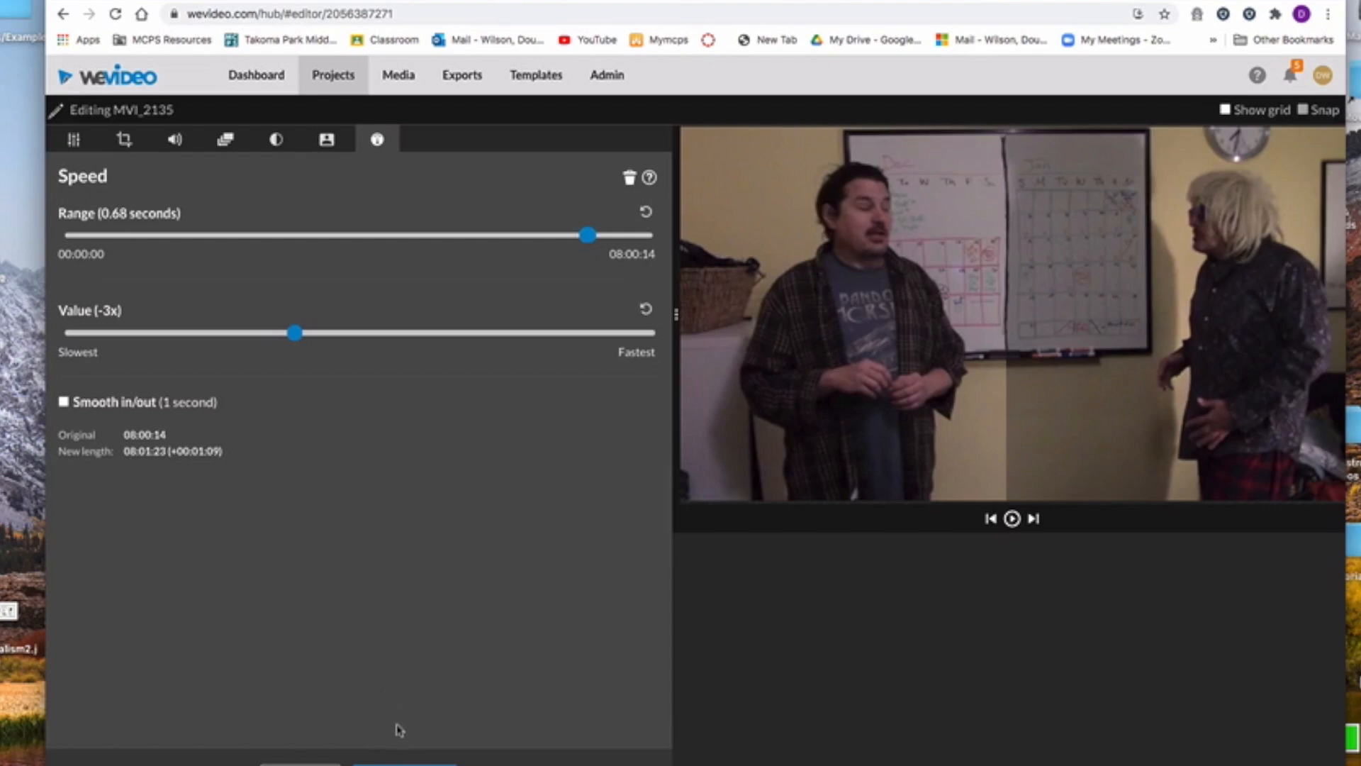
click(403, 762)
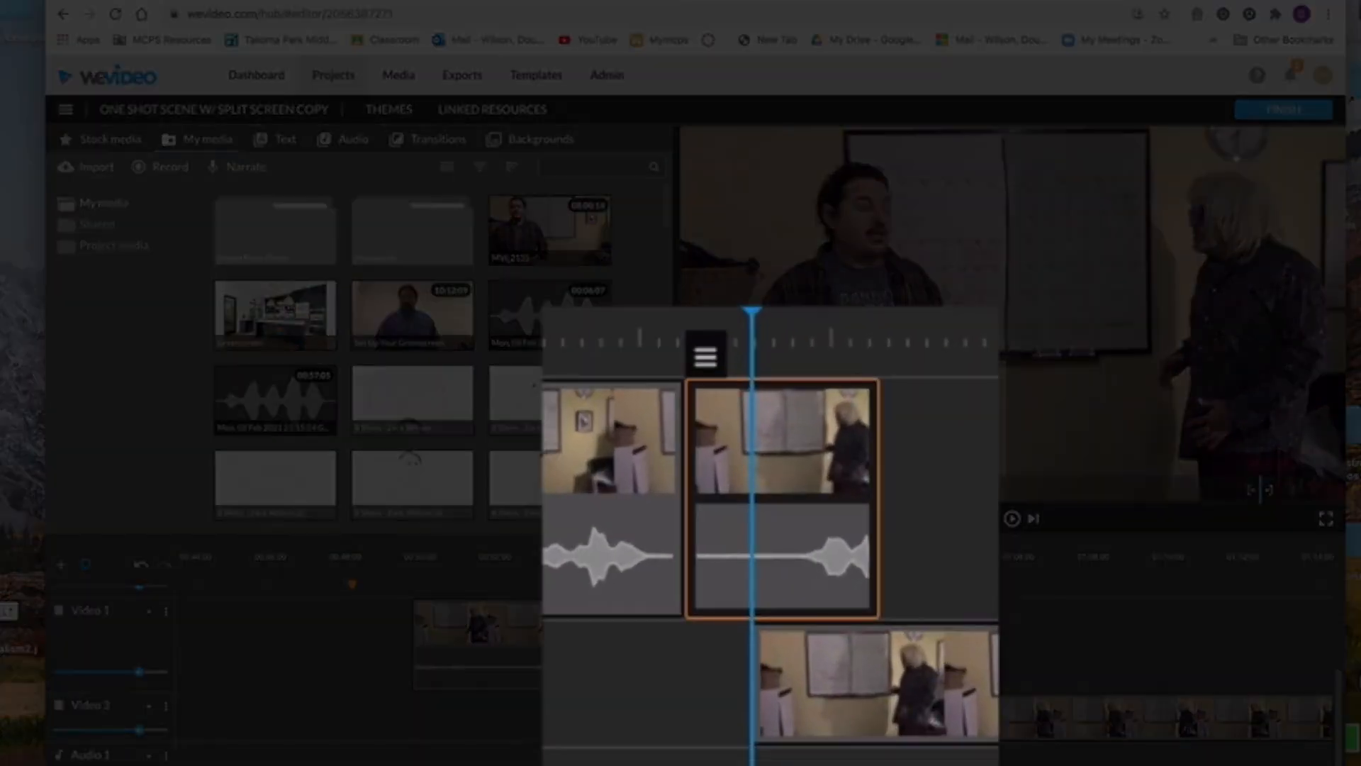
drag(989, 718, 1038, 717)
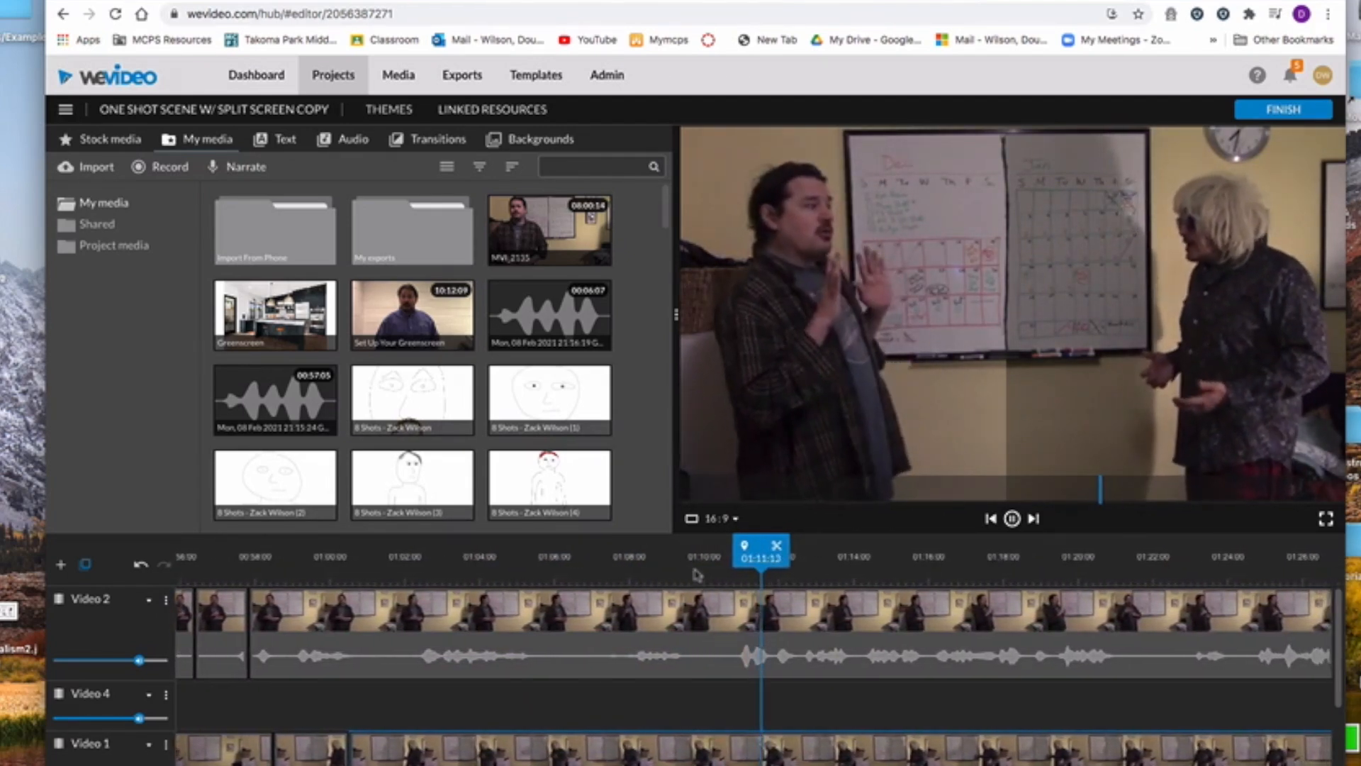
Step: Try splitting the Video 2 clip at 01:09:16, then undo the split
key(space)
drag(763, 554, 703, 560)
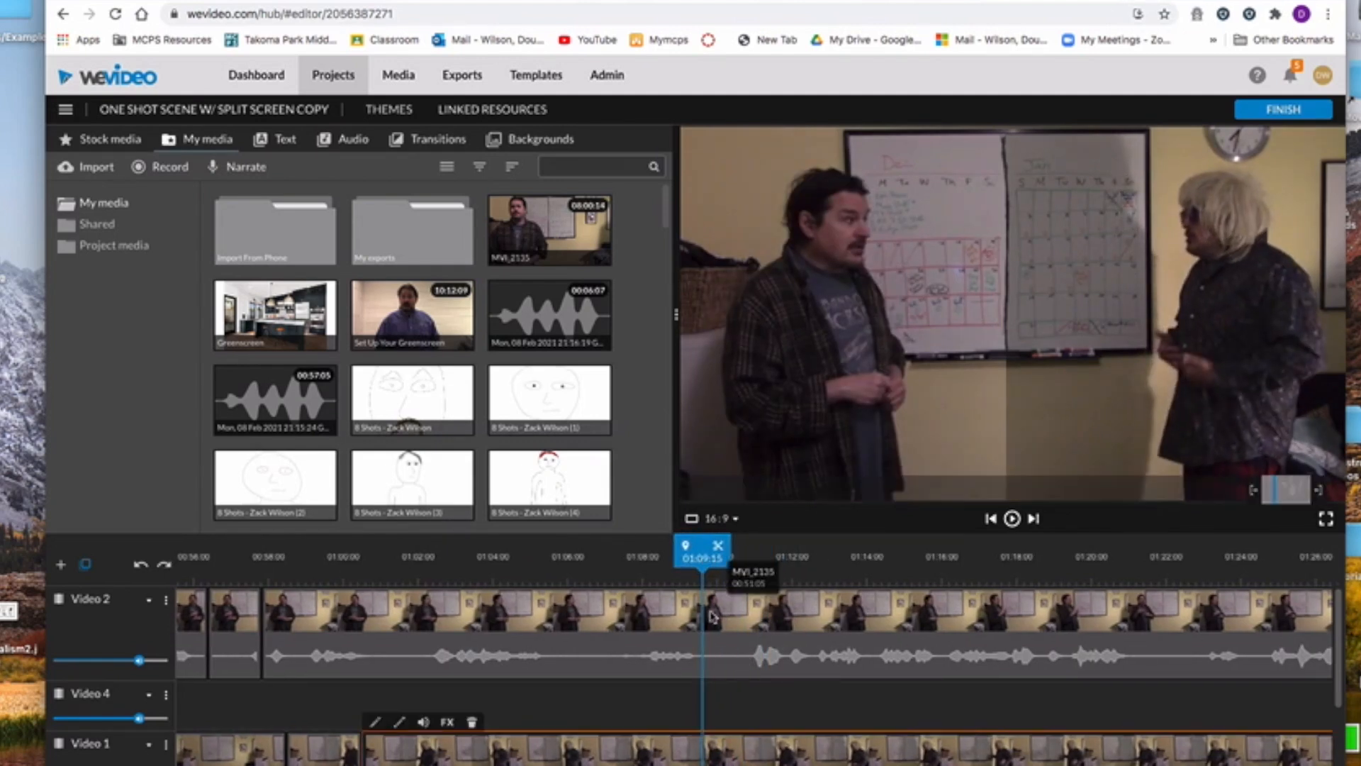
click(707, 622)
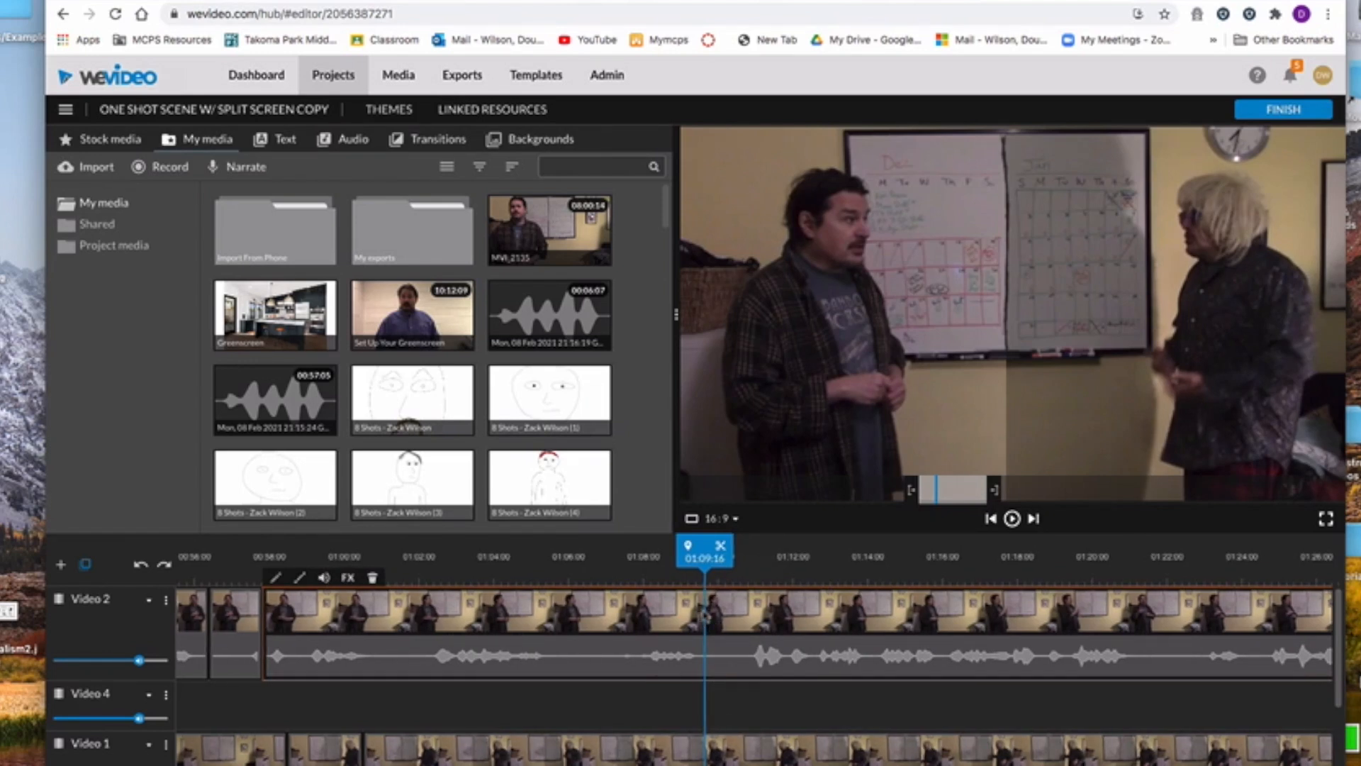
click(721, 547)
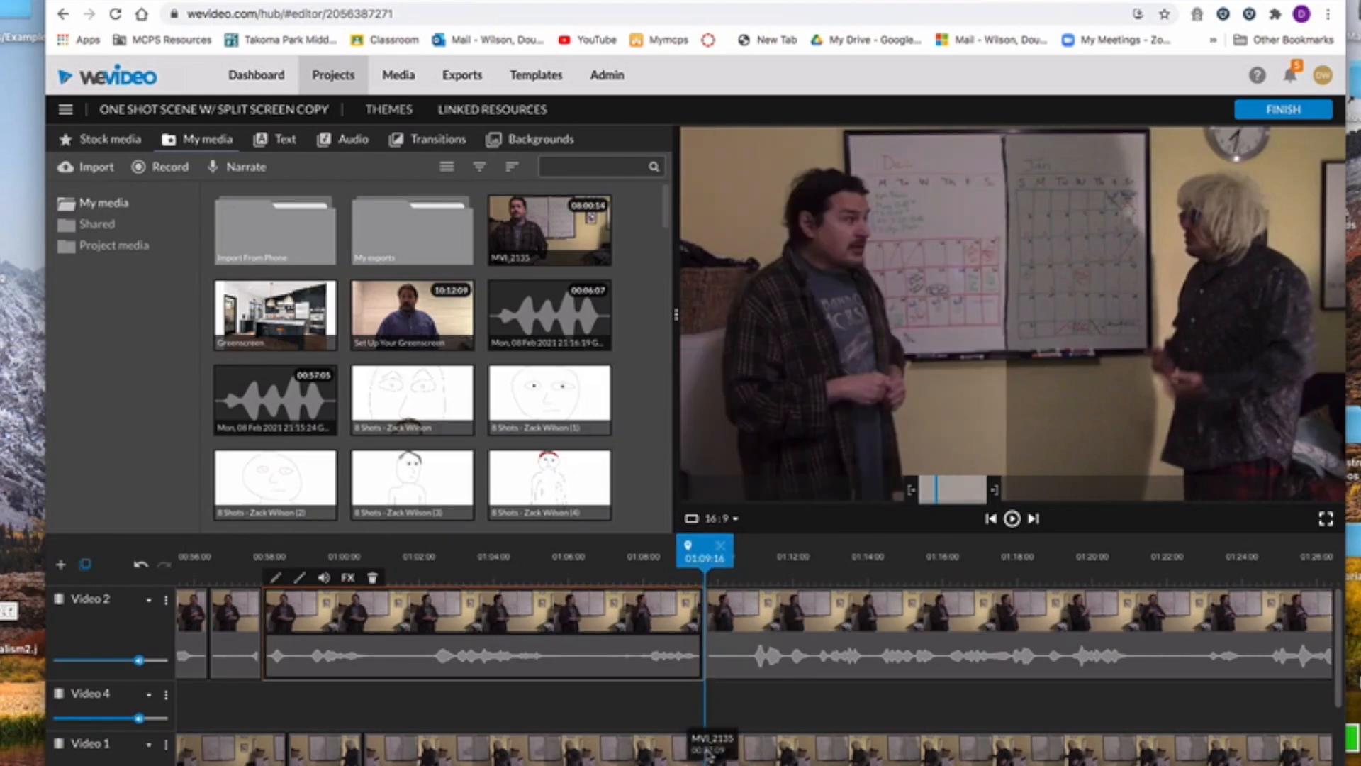
key(super+z)
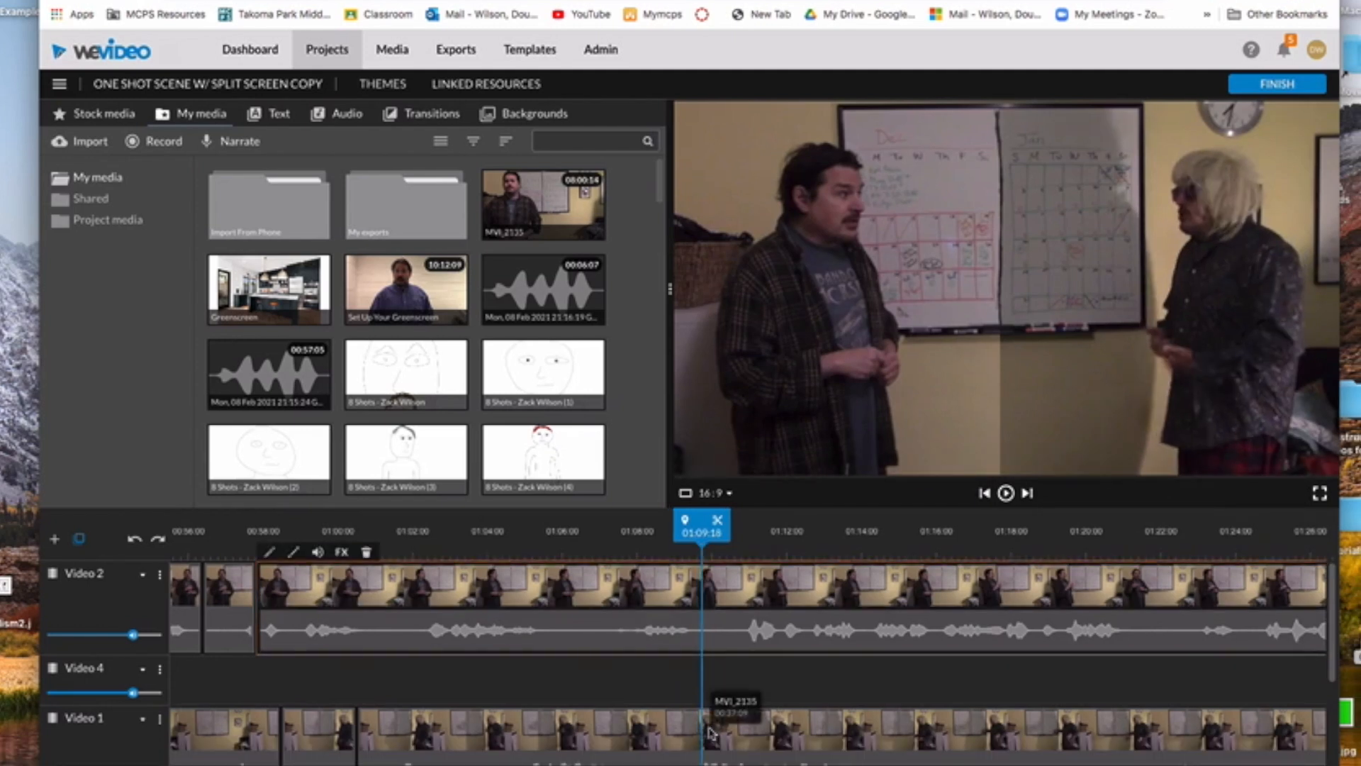
Step: Try splitting the Video 1 clip at 01:09:23, then undo the split
click(718, 748)
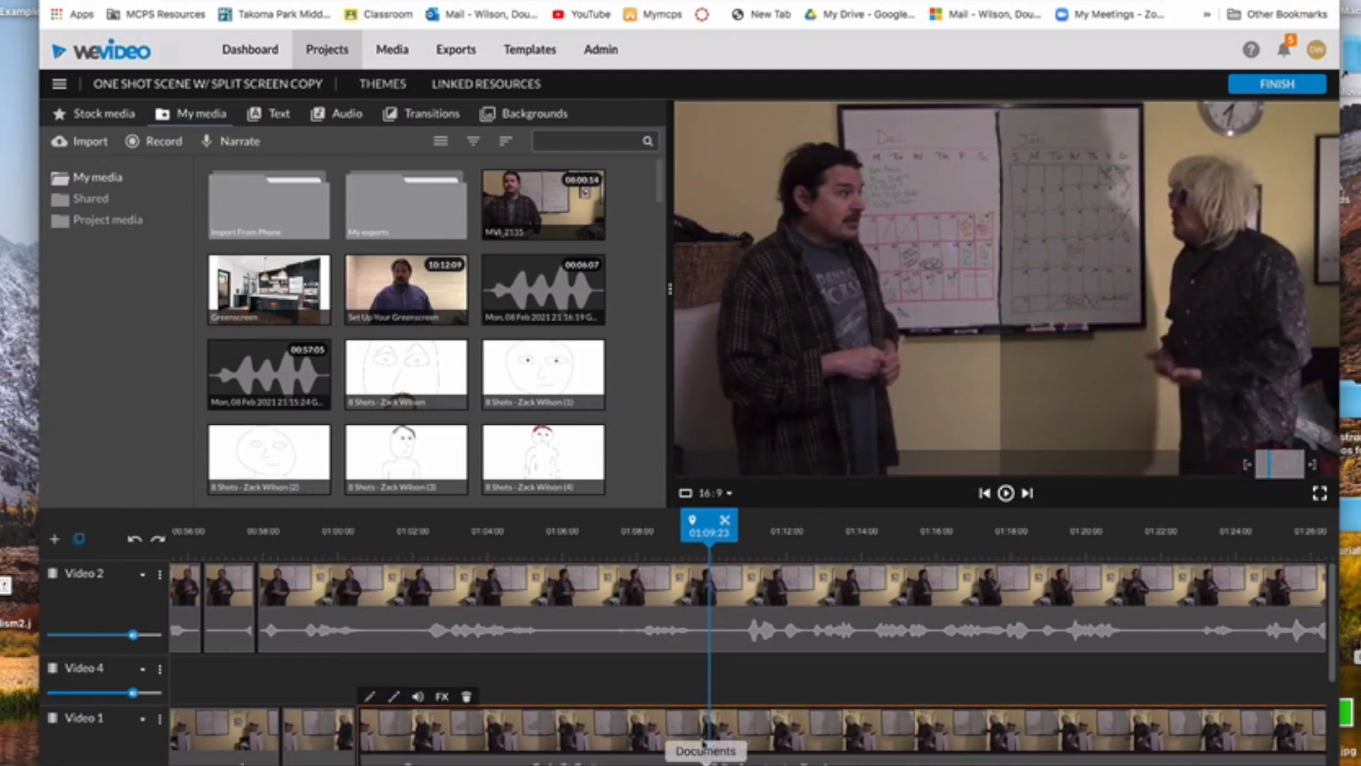
scroll(720, 624, left, 1)
scroll(718, 624, left, 1)
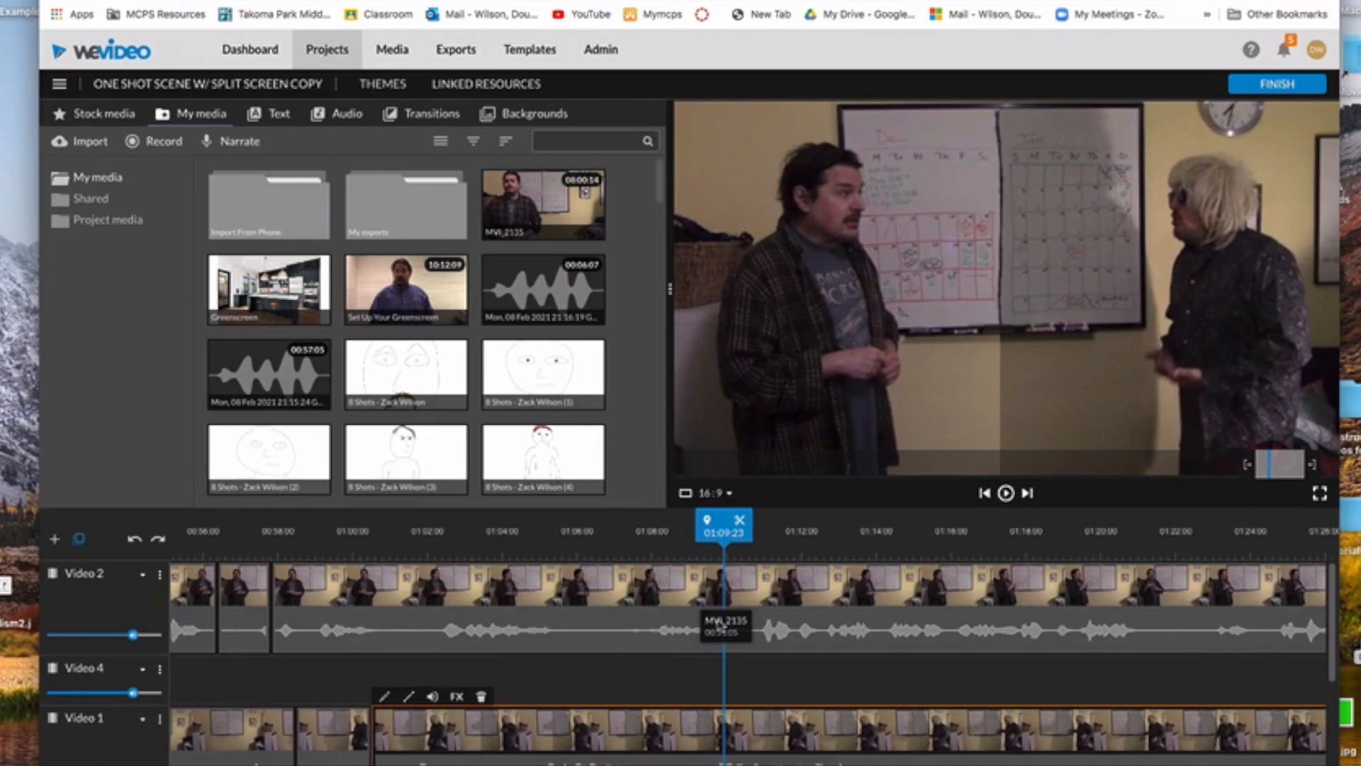
click(740, 519)
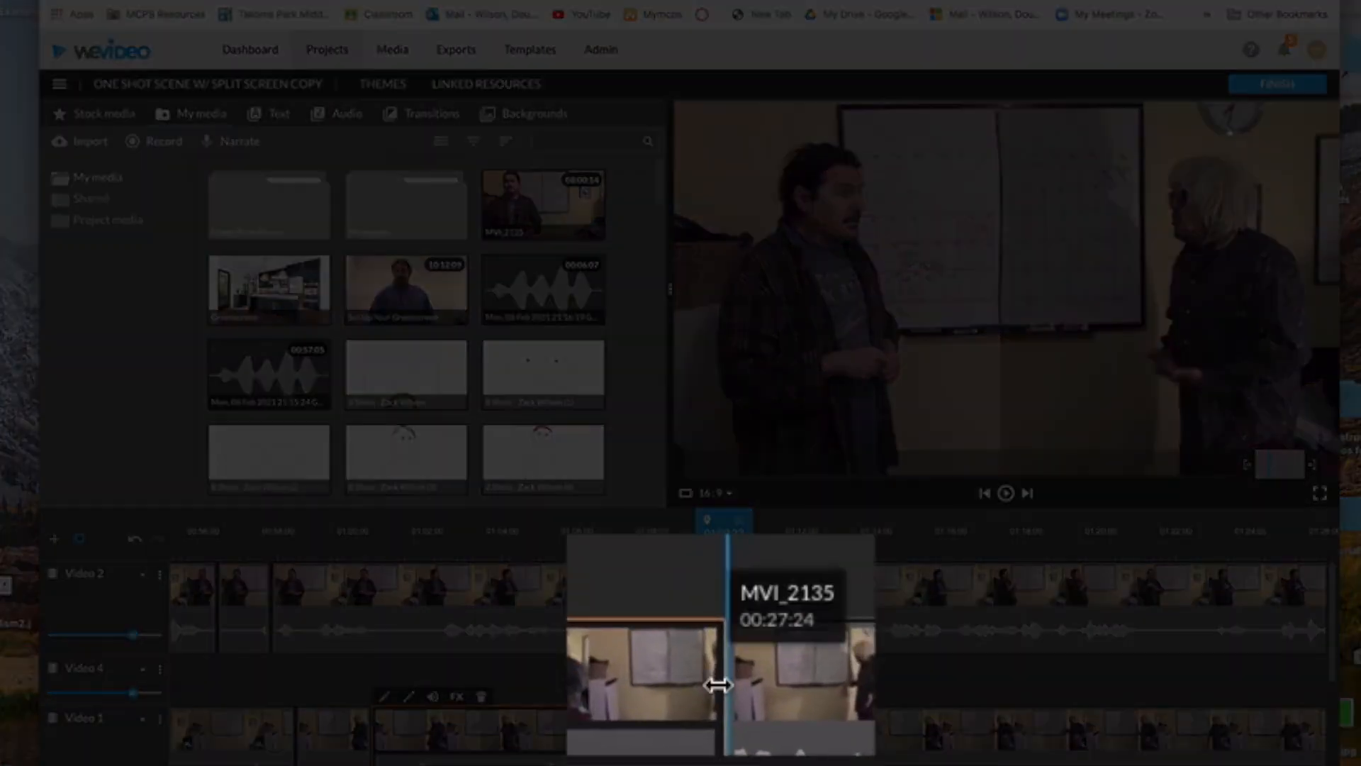
scroll(714, 683, down, 2)
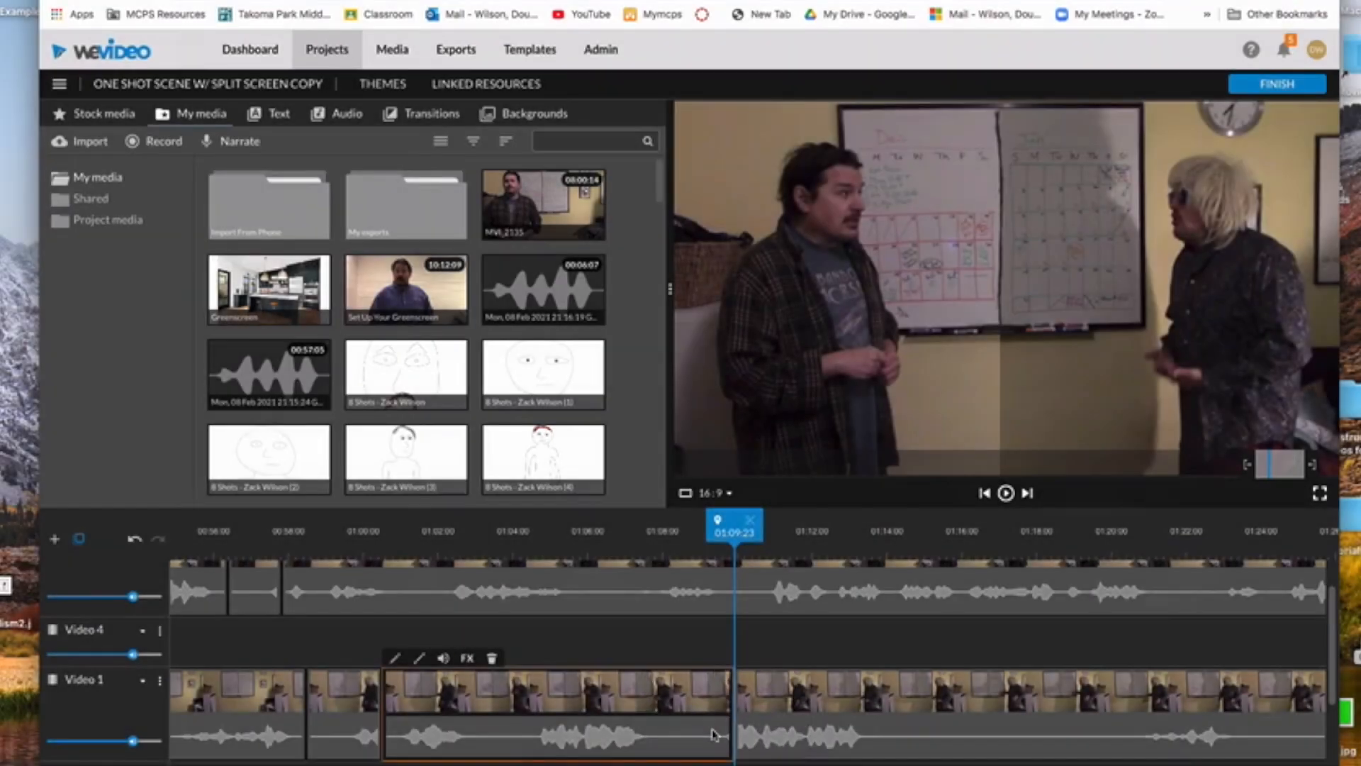
key(super+z)
Step: Split the Video 2 clip at 01:09:15 and again at 01:10:11 to isolate the silent pause before the next line
click(743, 604)
click(741, 543)
drag(749, 539, 733, 539)
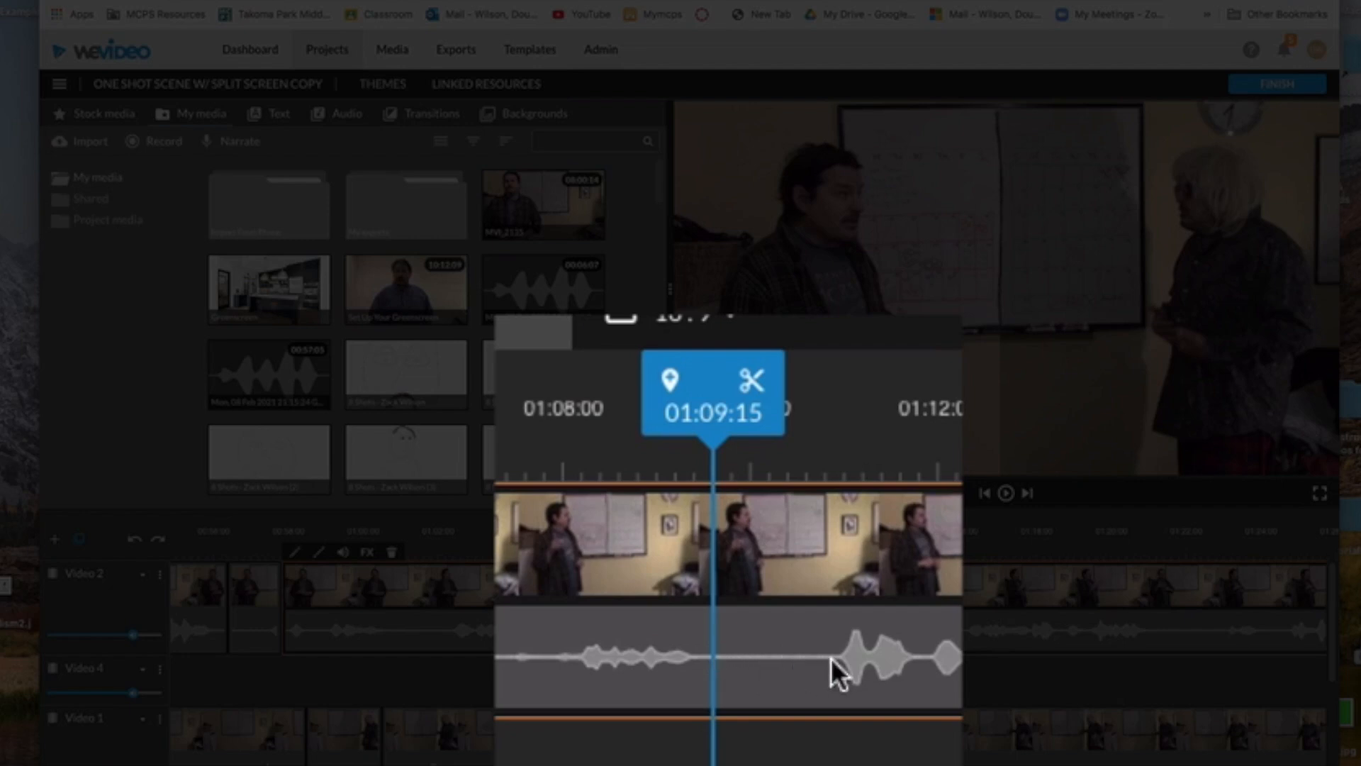
click(758, 390)
drag(733, 395, 824, 399)
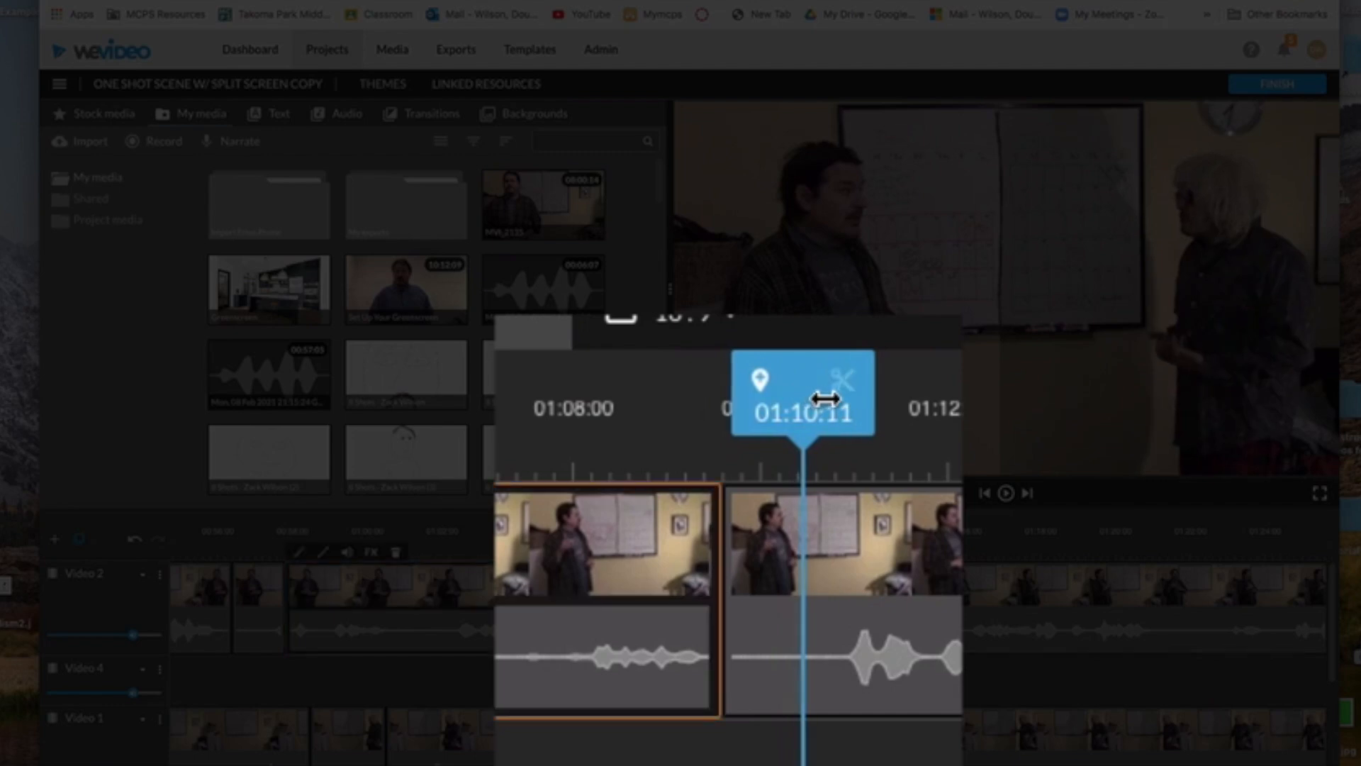
click(803, 526)
click(841, 381)
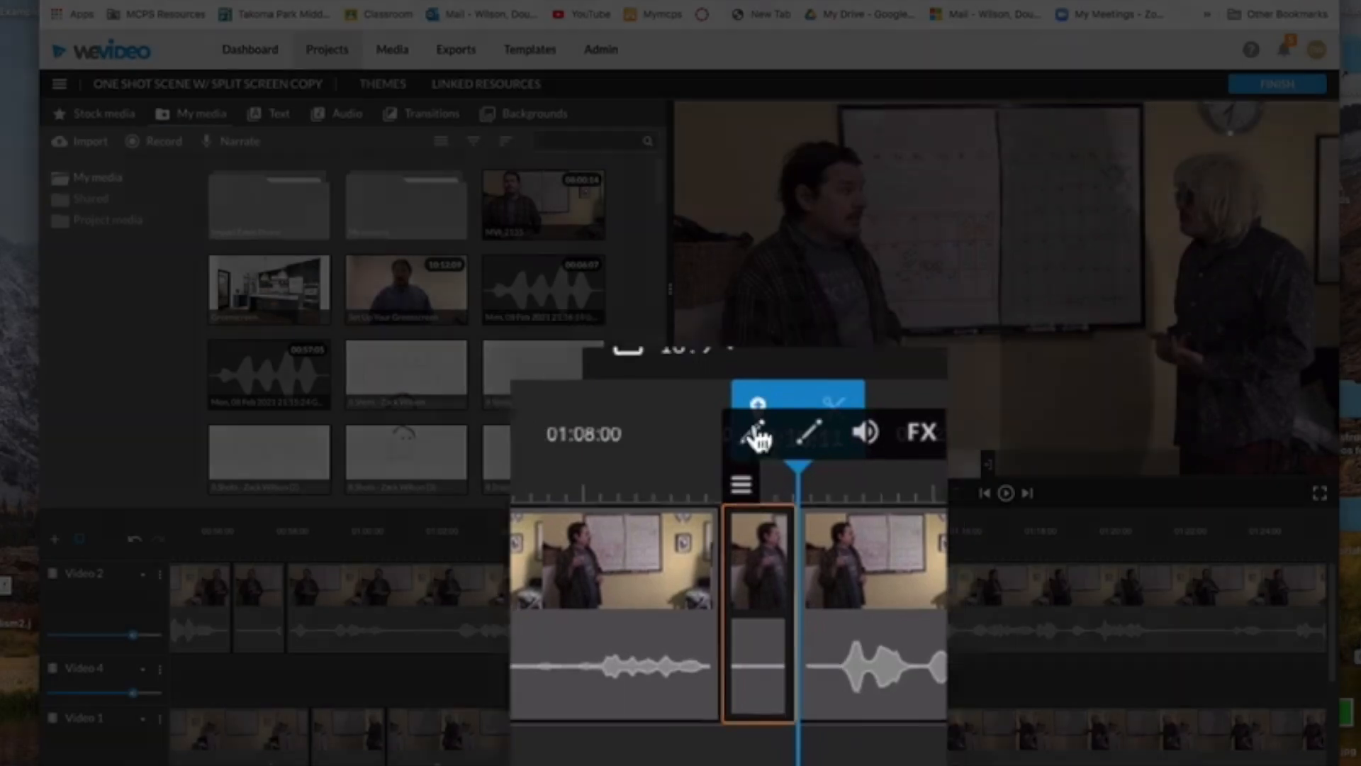
Step: Slow the isolated Video 2 pause clip to -2x, put the displaced clip directly after it, and play back from 01:07:04
click(752, 408)
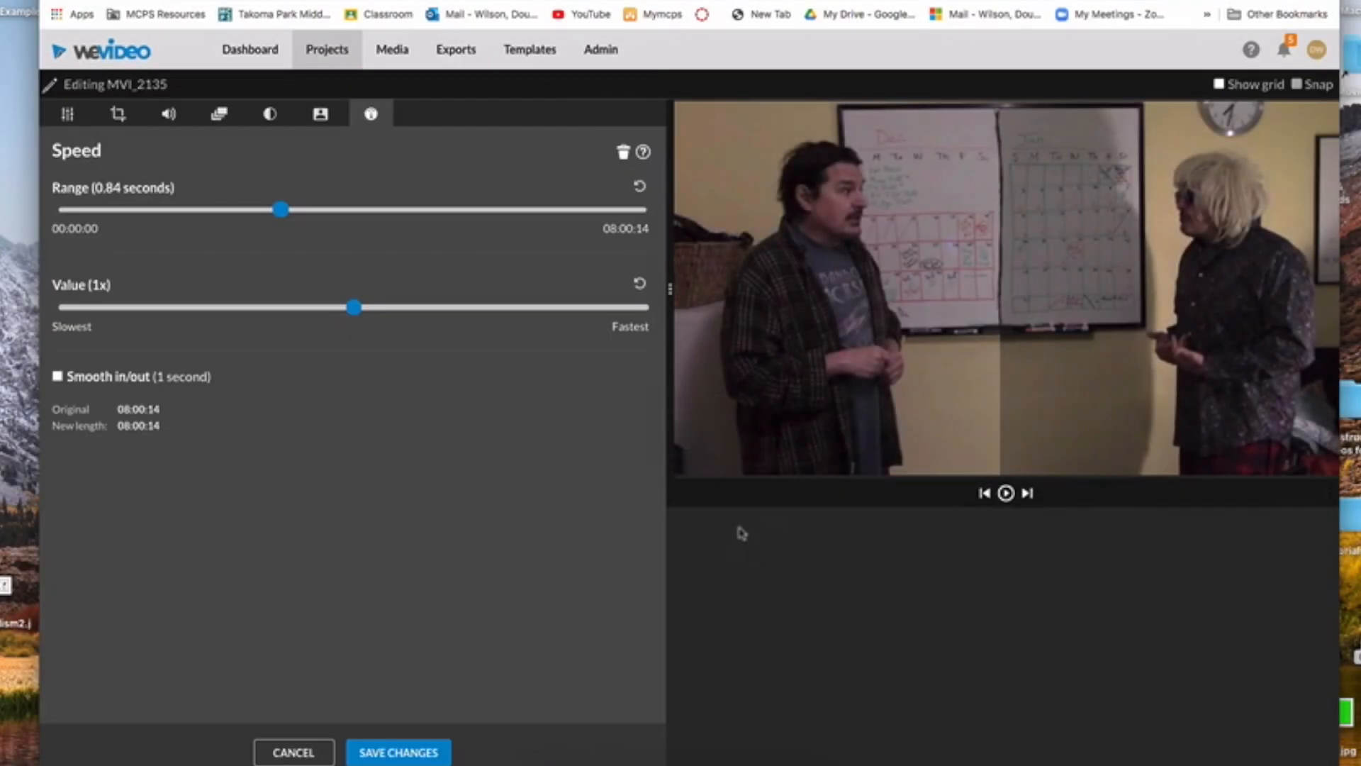
click(315, 308)
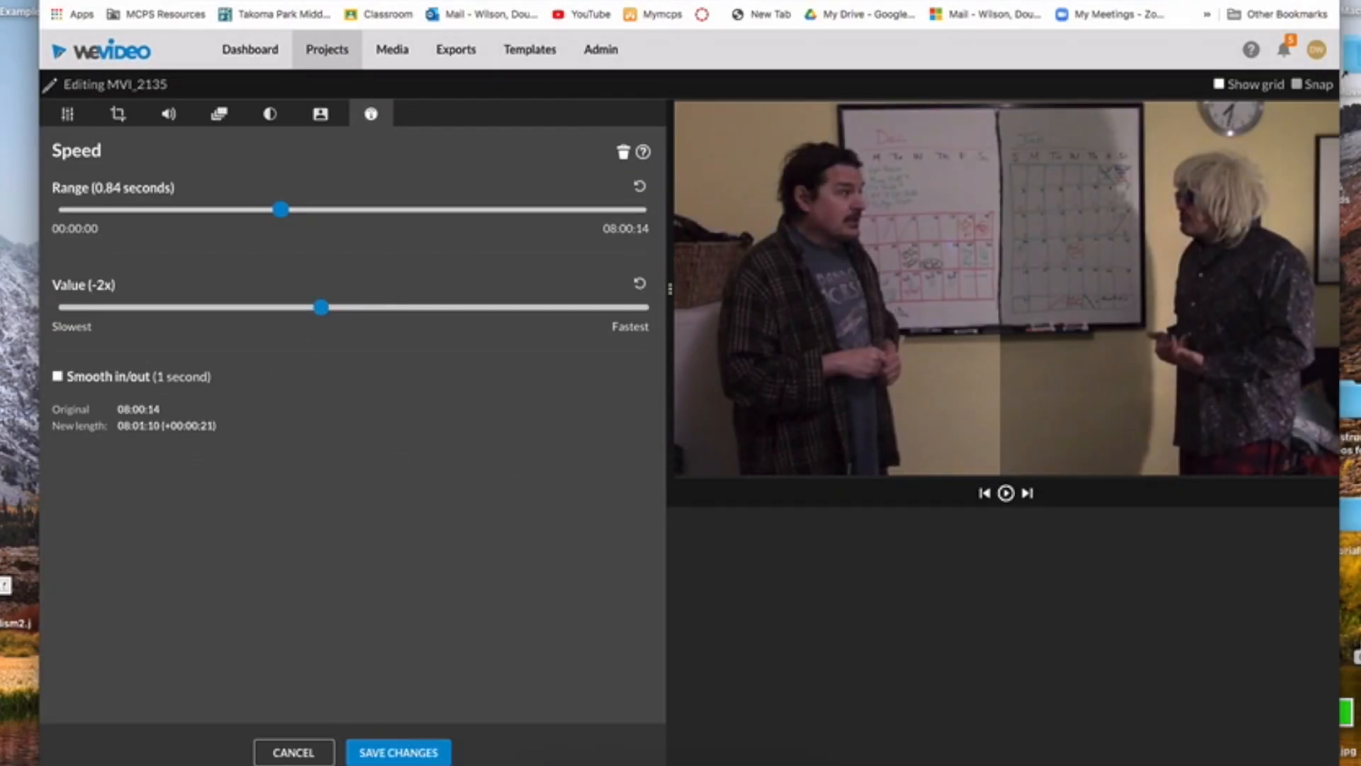
click(428, 753)
drag(807, 663, 807, 622)
click(637, 546)
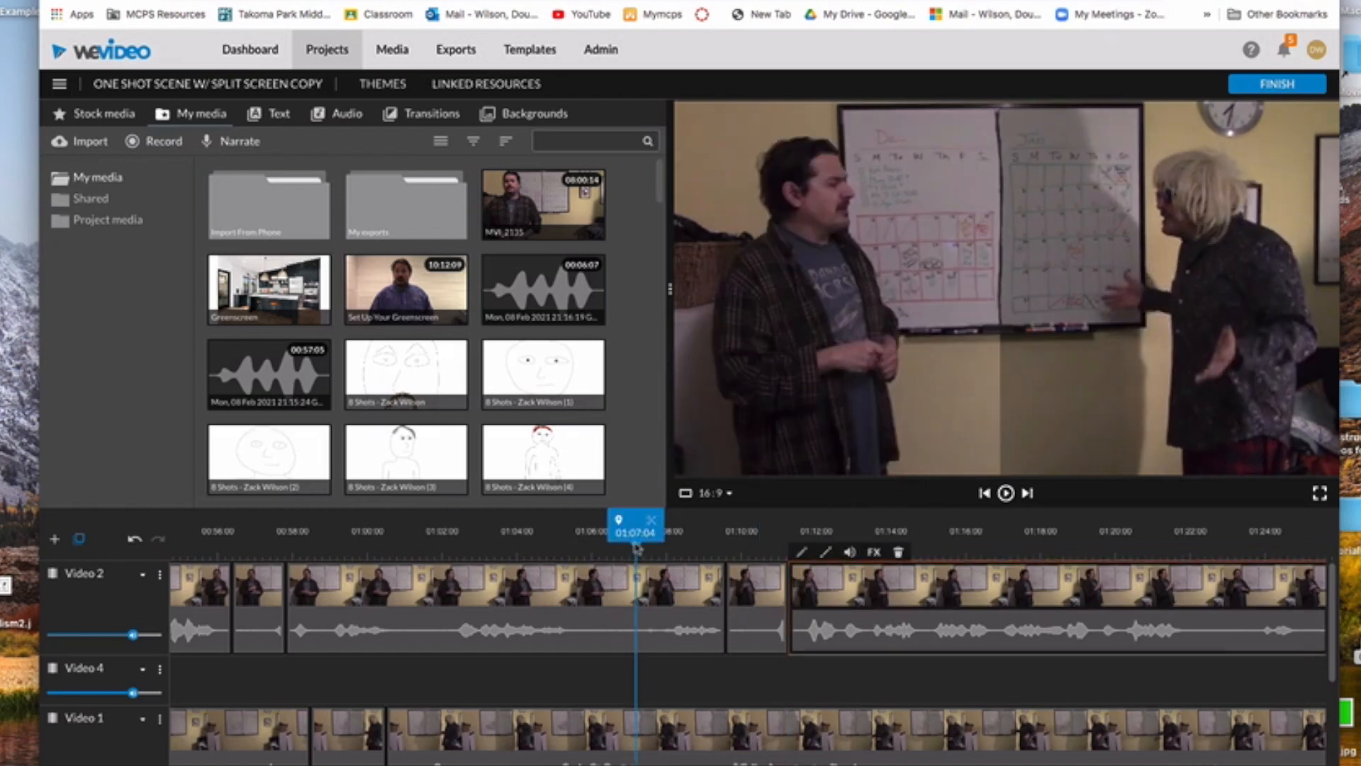
key(space)
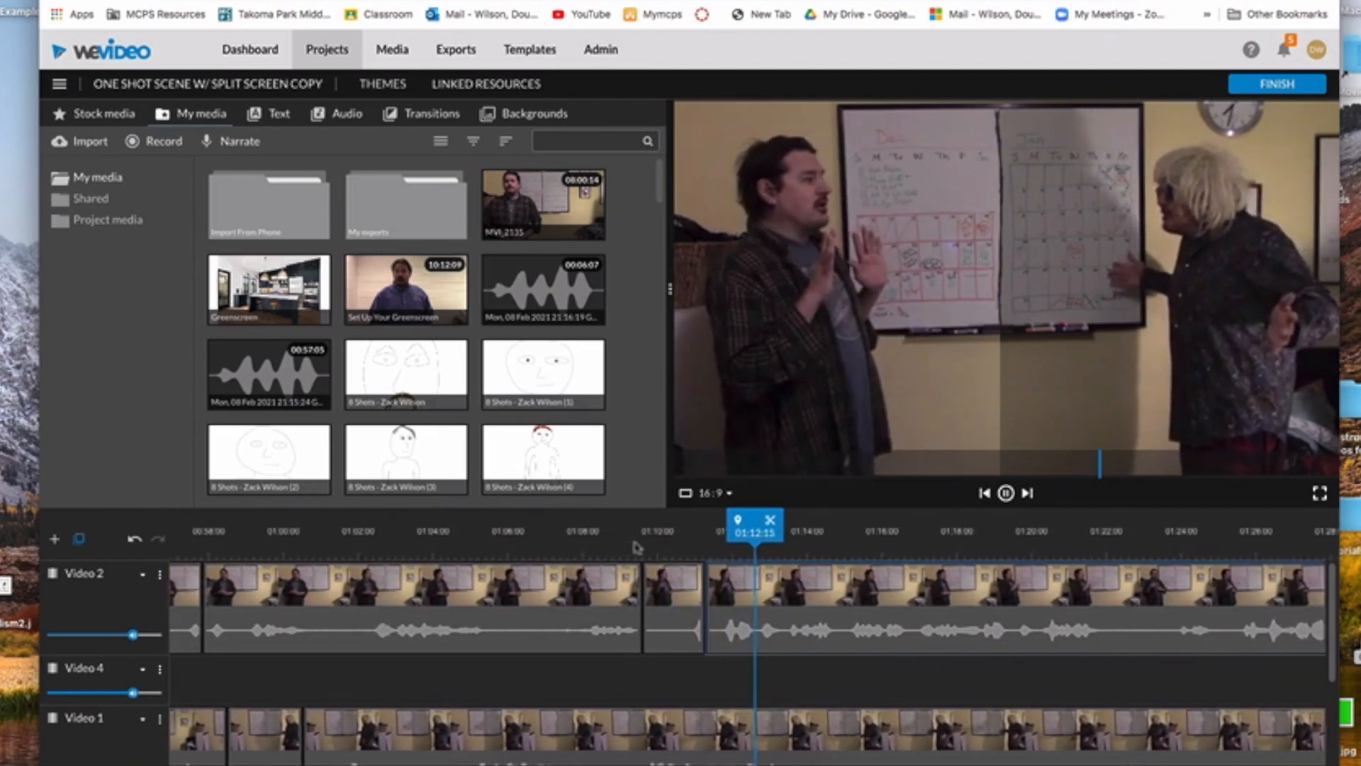
Step: Slow the Video 2 pause clip further below -2x, place the displaced clip directly after it, and play back the section
click(659, 567)
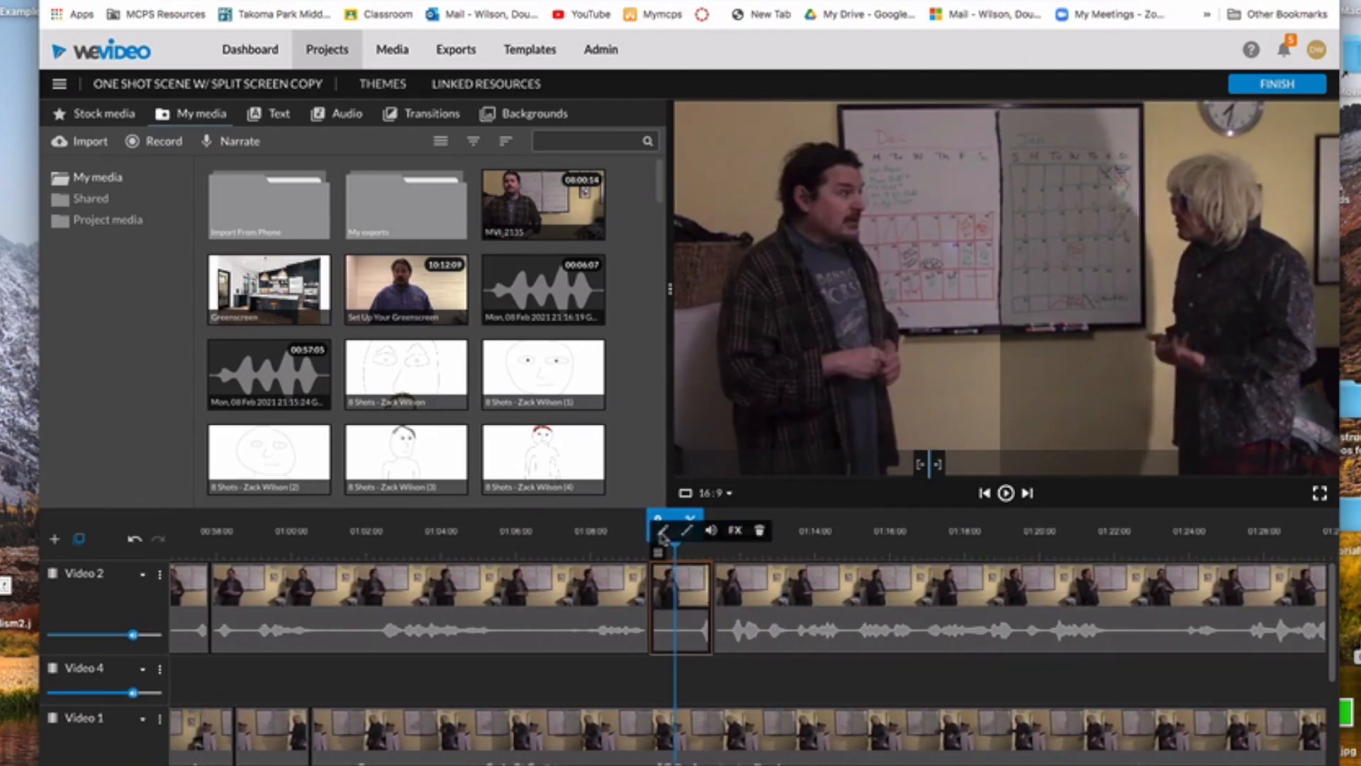
click(662, 533)
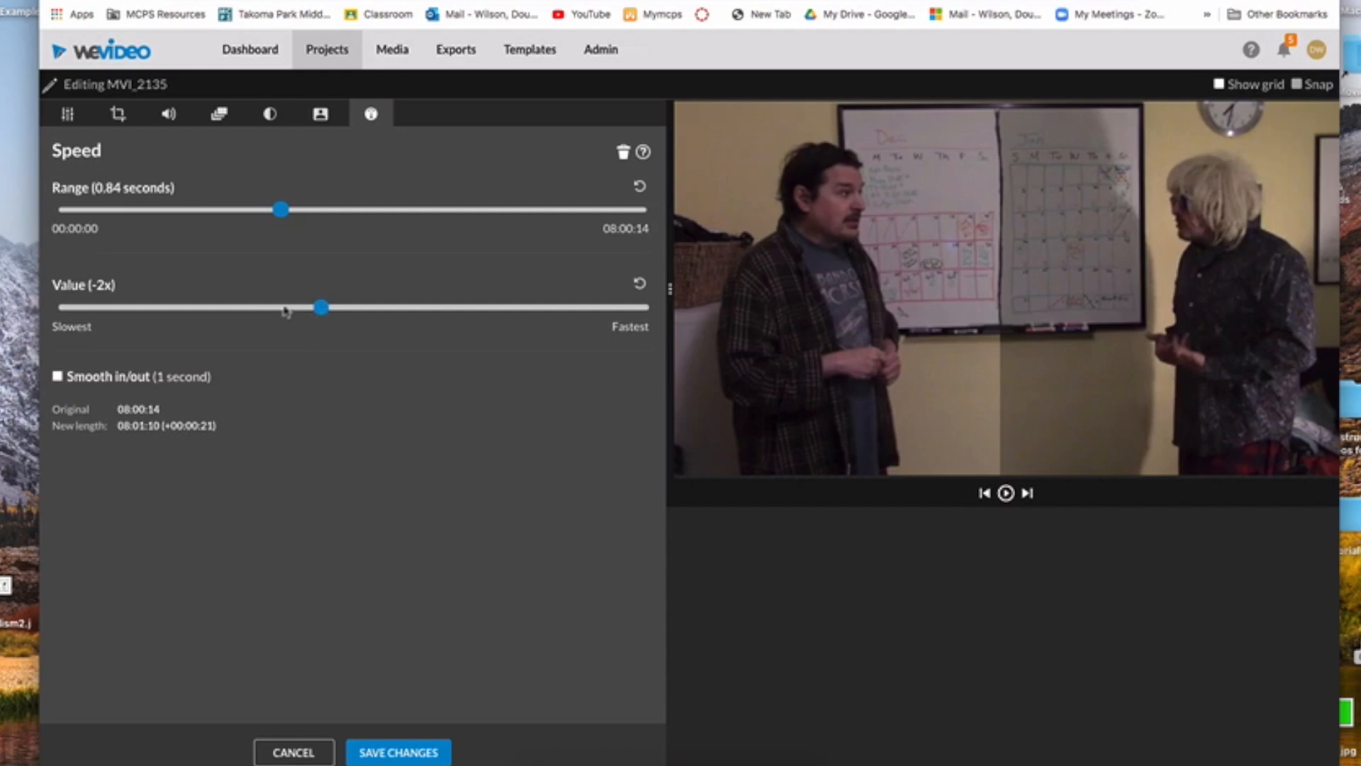
drag(272, 309, 233, 307)
click(396, 753)
drag(823, 673, 868, 635)
click(640, 550)
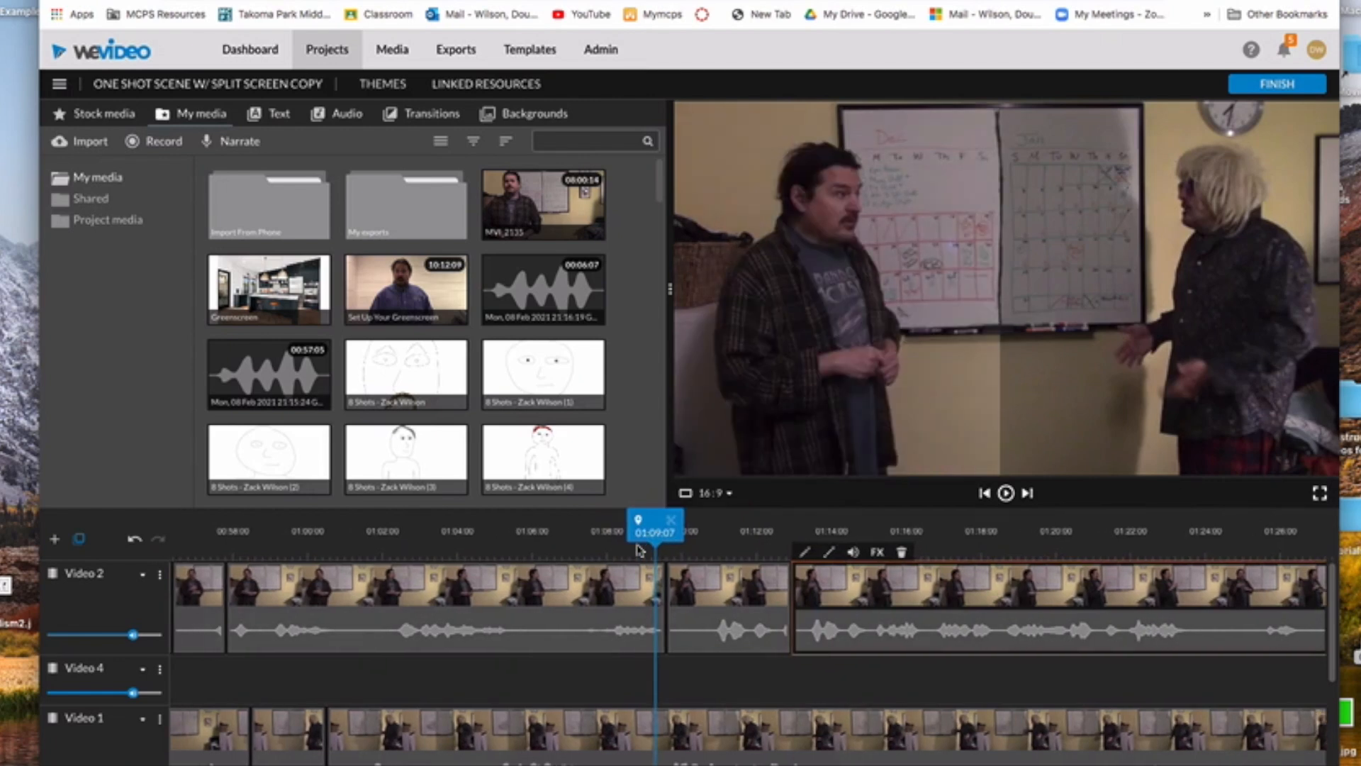
key(space)
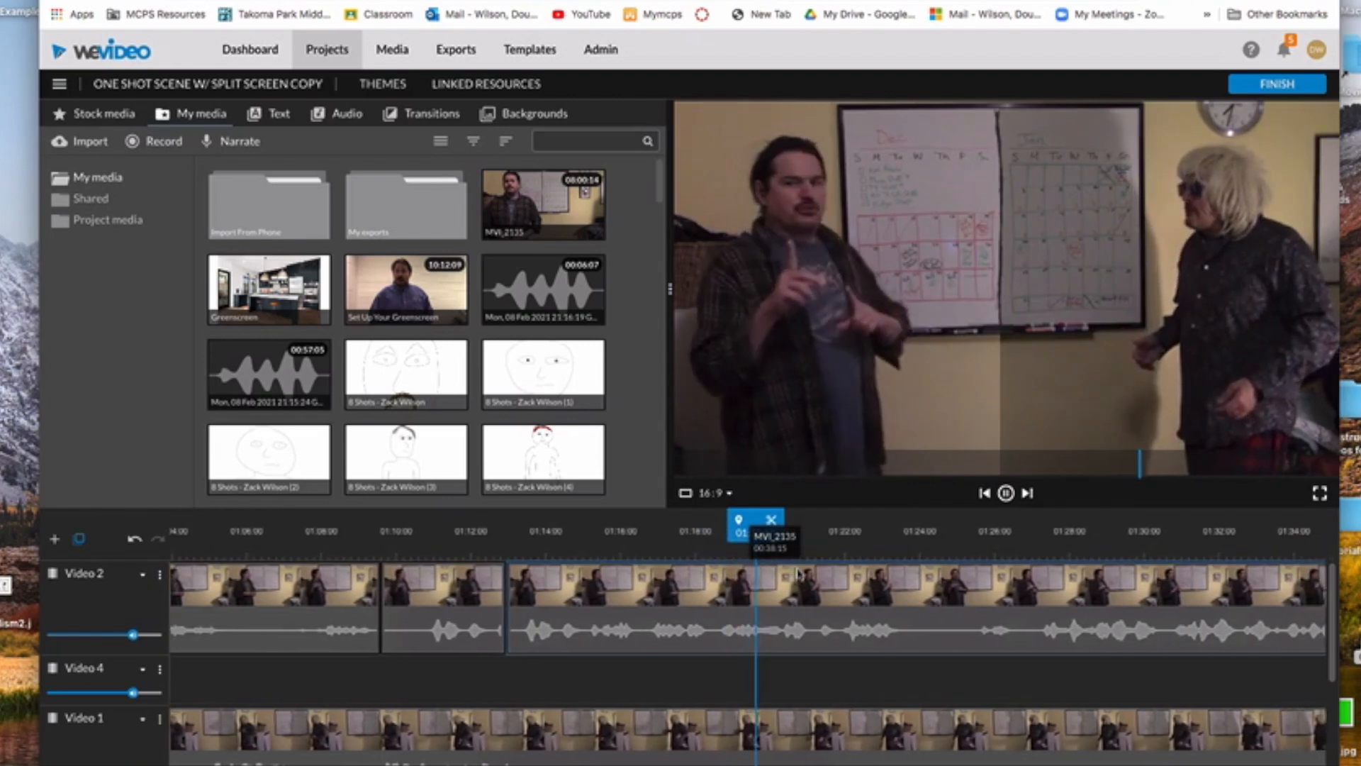
key(space)
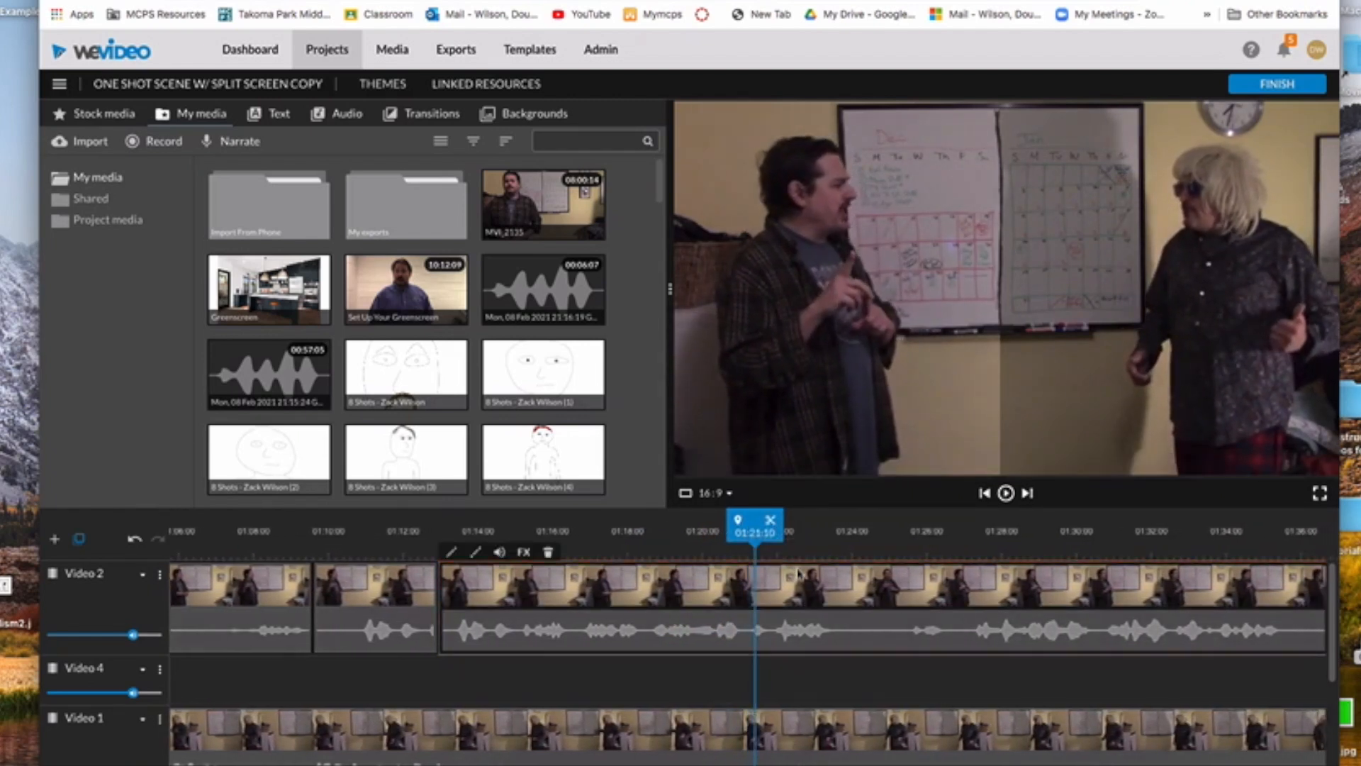
Step: Split the Video 1 clip at 01:18:08 and again at 01:20:05 to isolate the silent pause before the next line
scroll(815, 571, right, 1)
scroll(883, 638, down, 2)
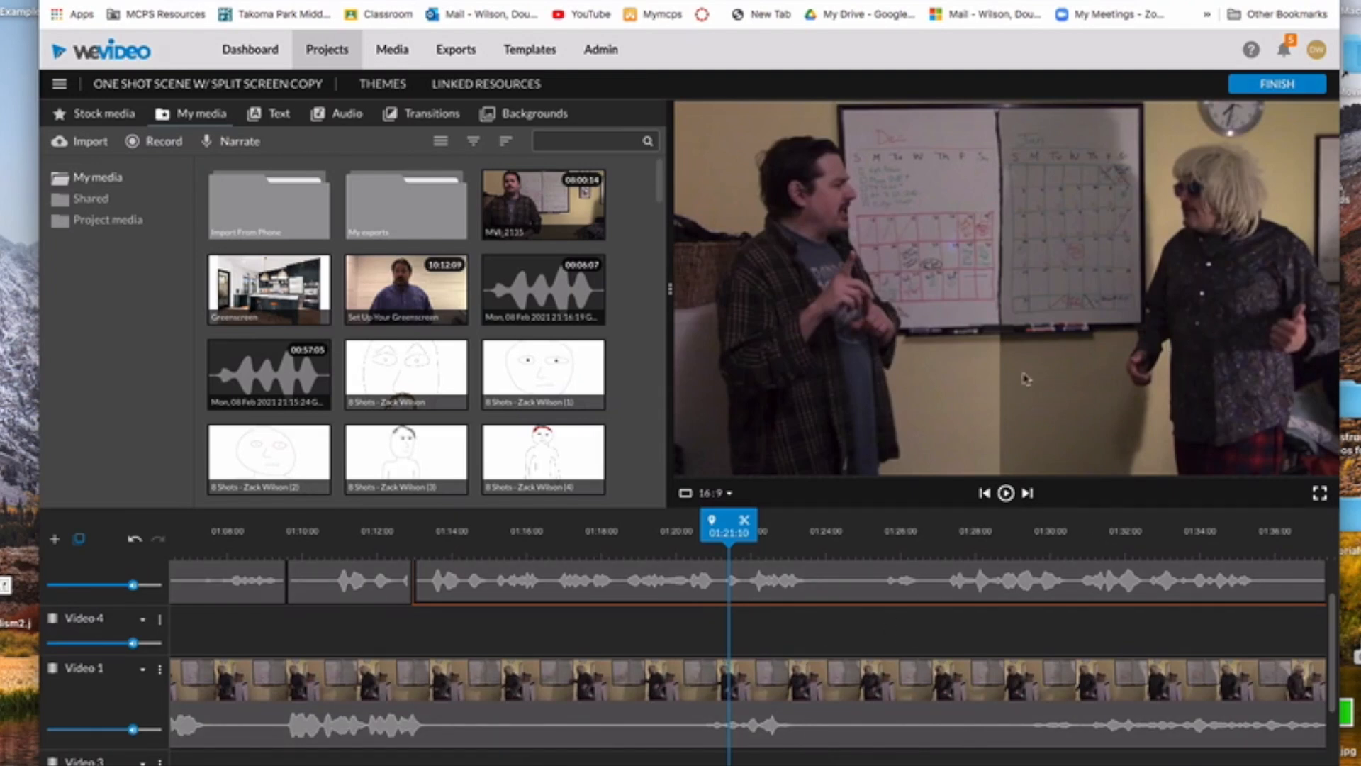
drag(728, 528, 627, 531)
click(652, 681)
click(630, 523)
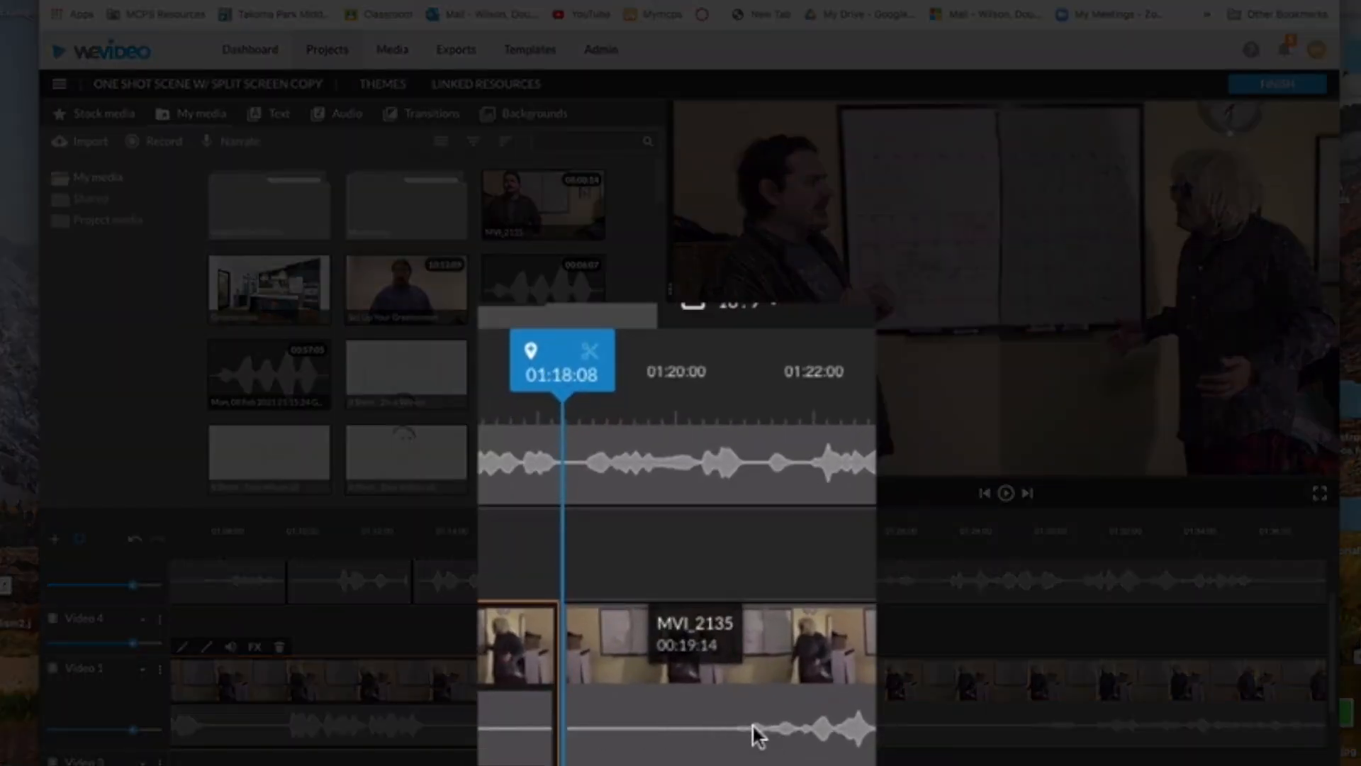
drag(568, 377, 678, 388)
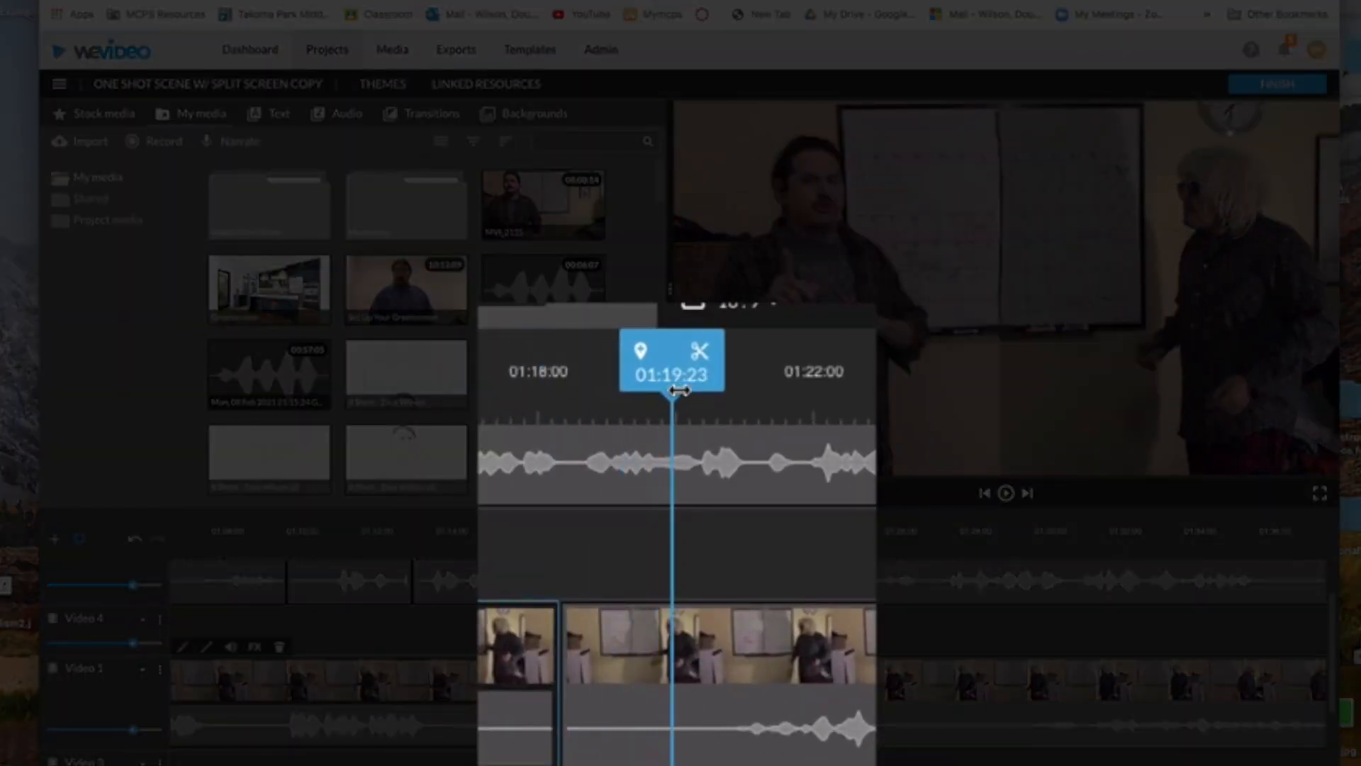
click(659, 669)
drag(671, 376, 694, 381)
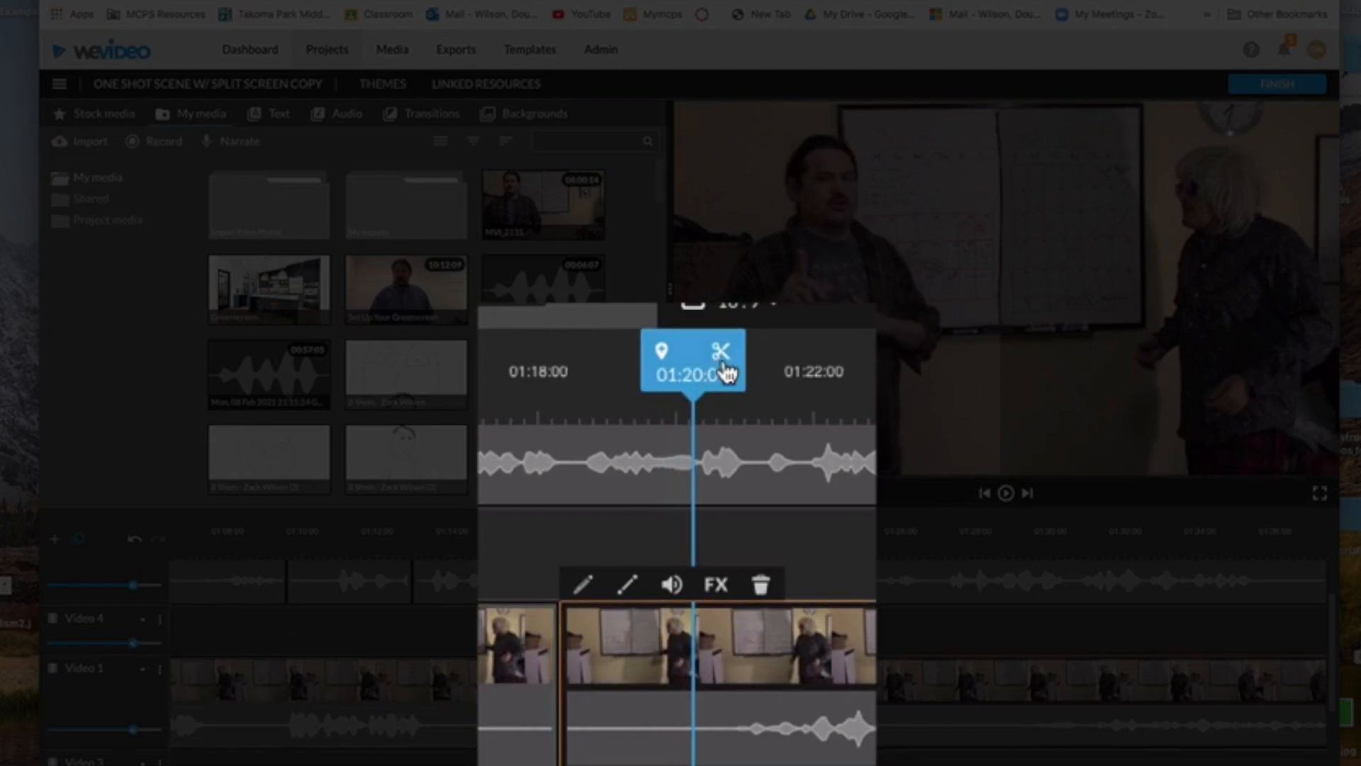
click(722, 353)
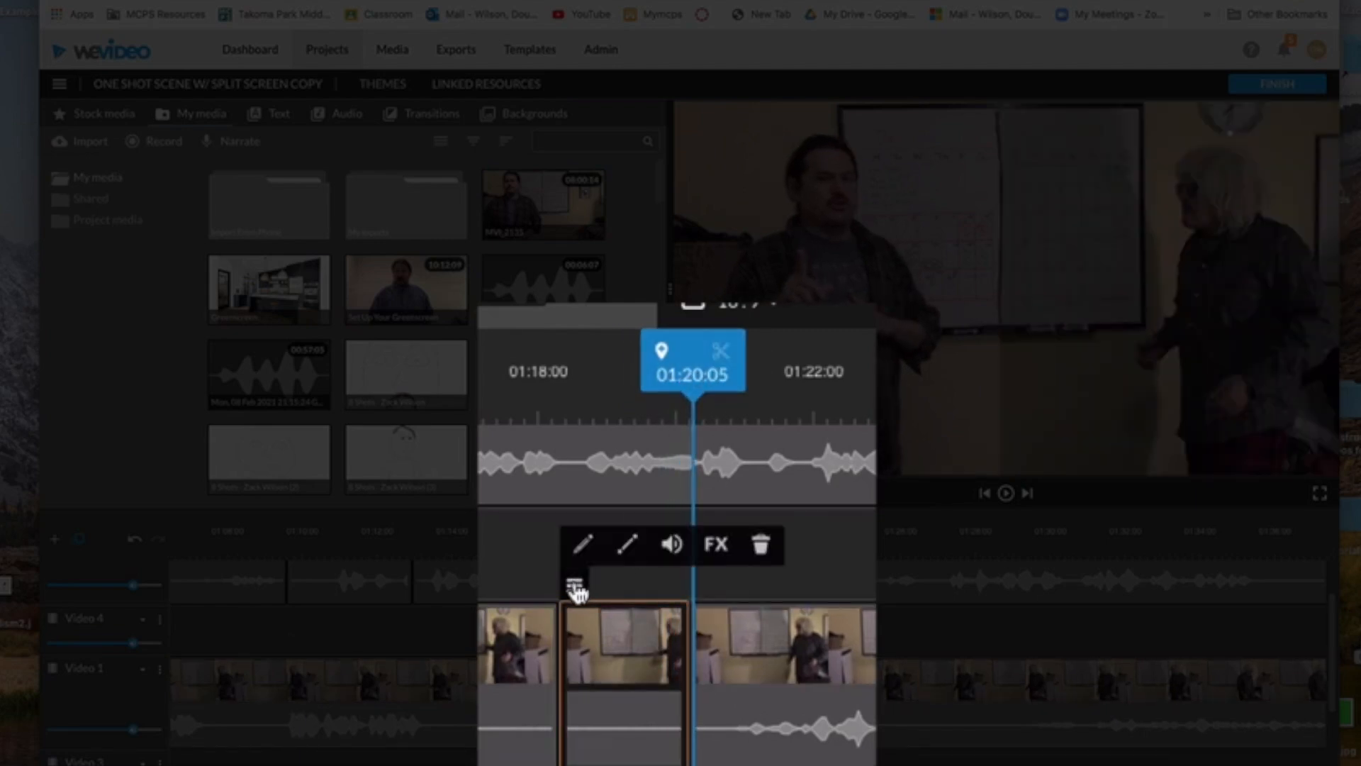
Step: Slow the isolated Video 1 pause clip to -2x, put the displaced clip directly after it, and play back from 01:17:07
click(592, 617)
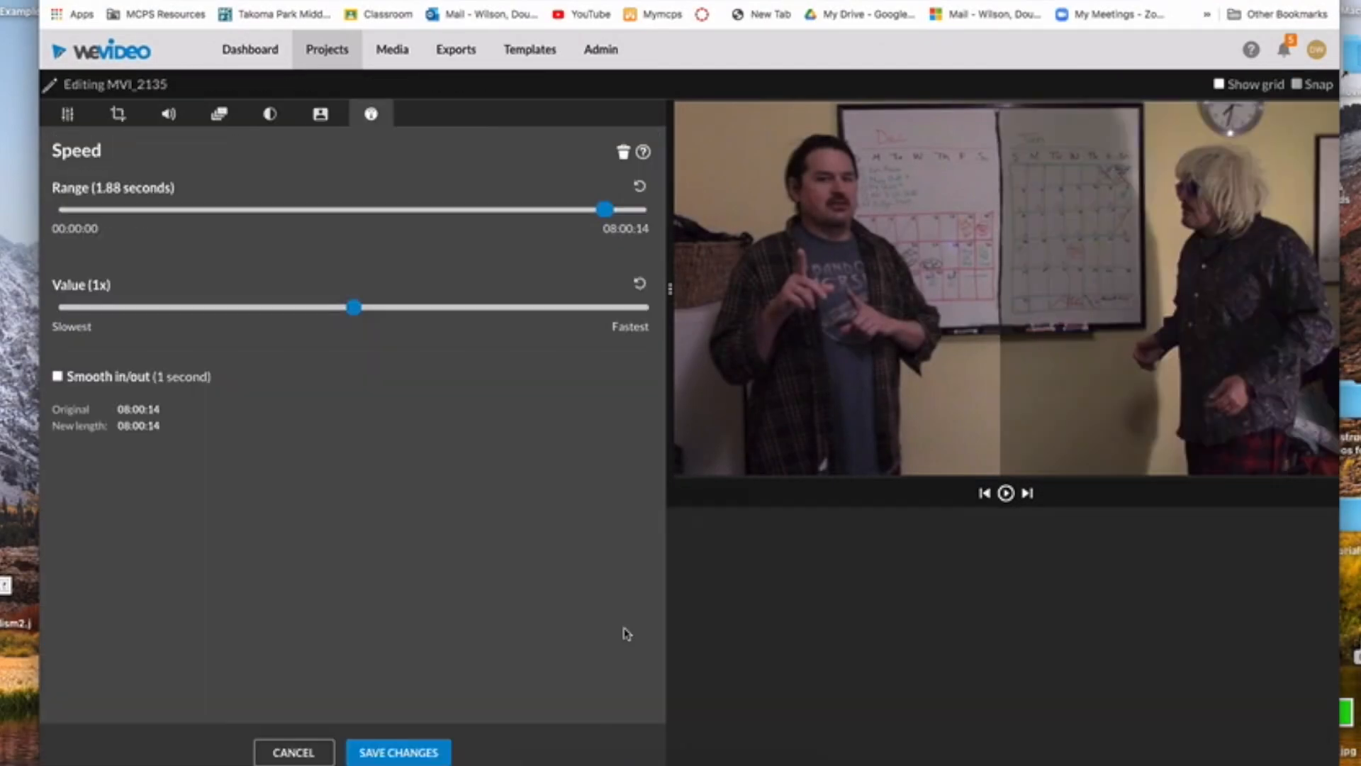
click(310, 308)
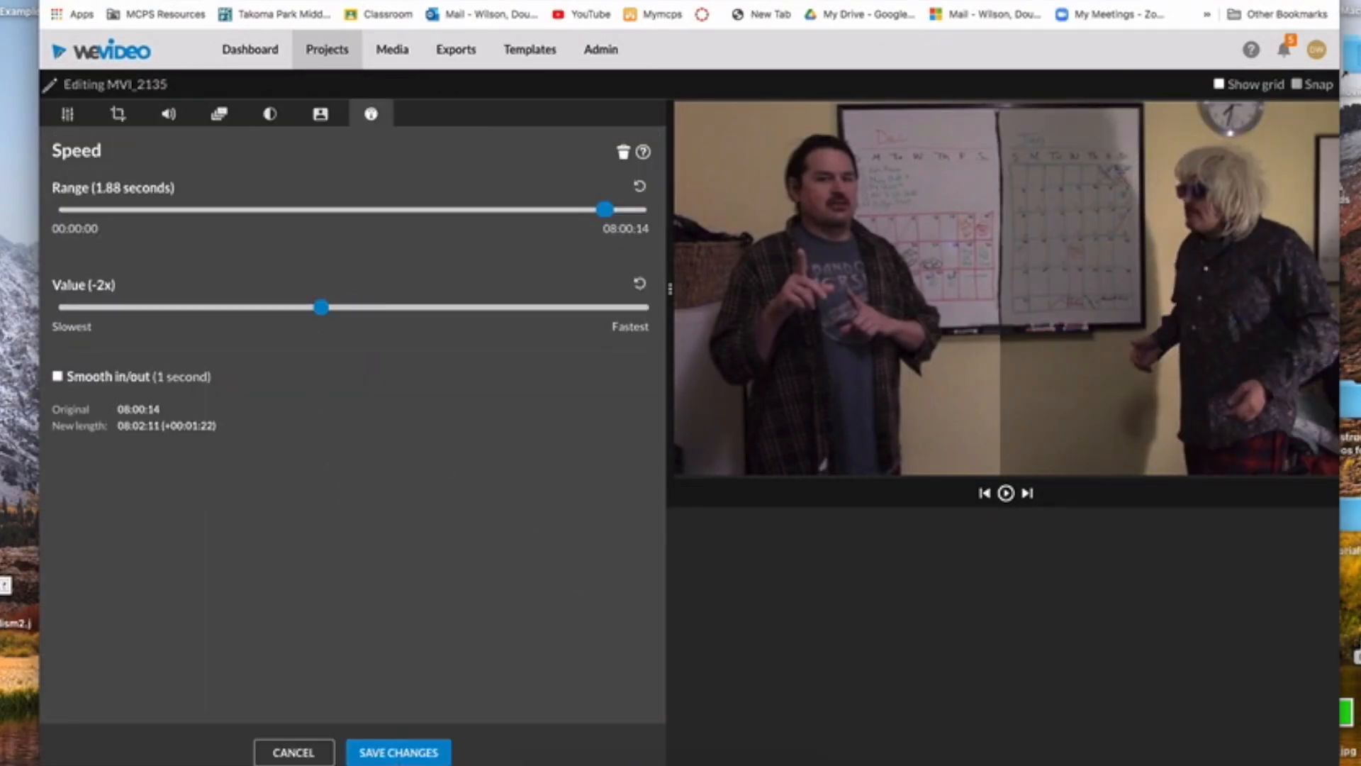
click(399, 752)
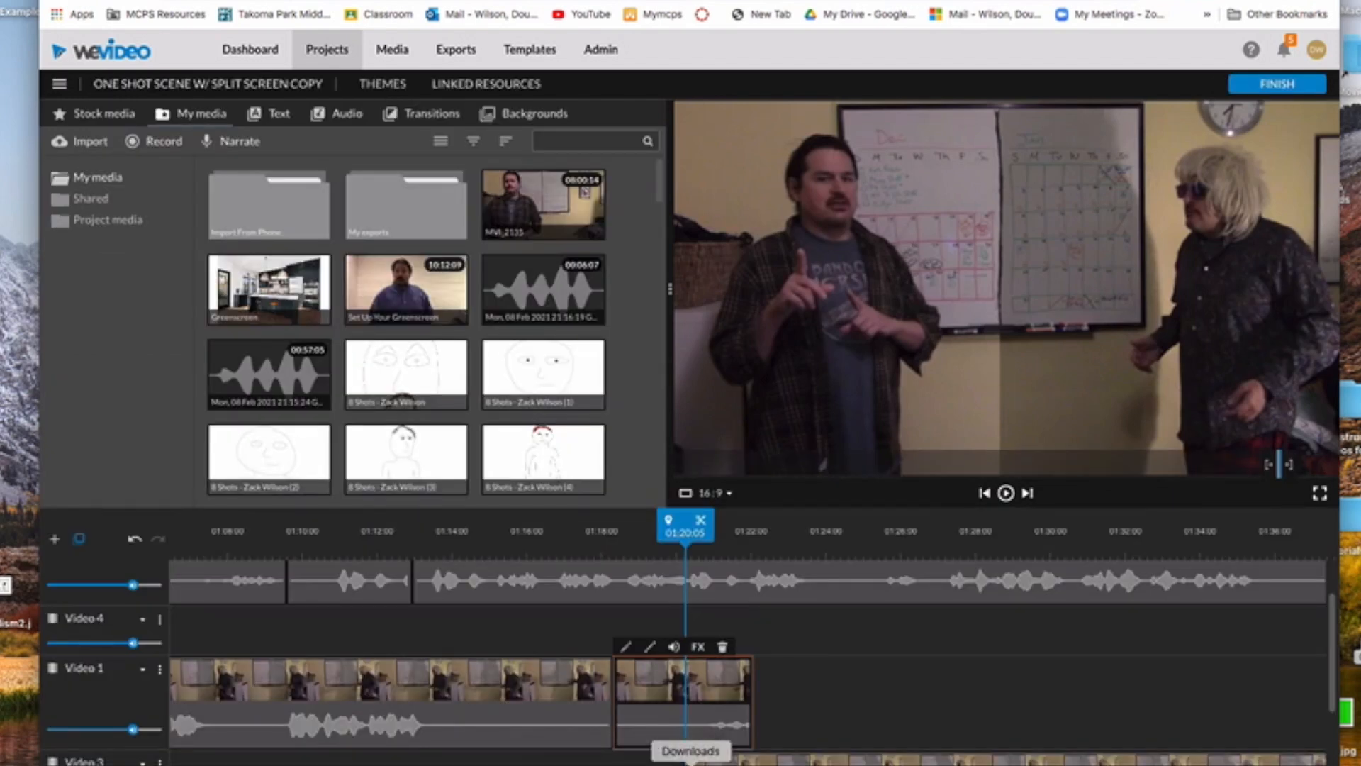
scroll(863, 691, down, 1)
drag(863, 695, 920, 667)
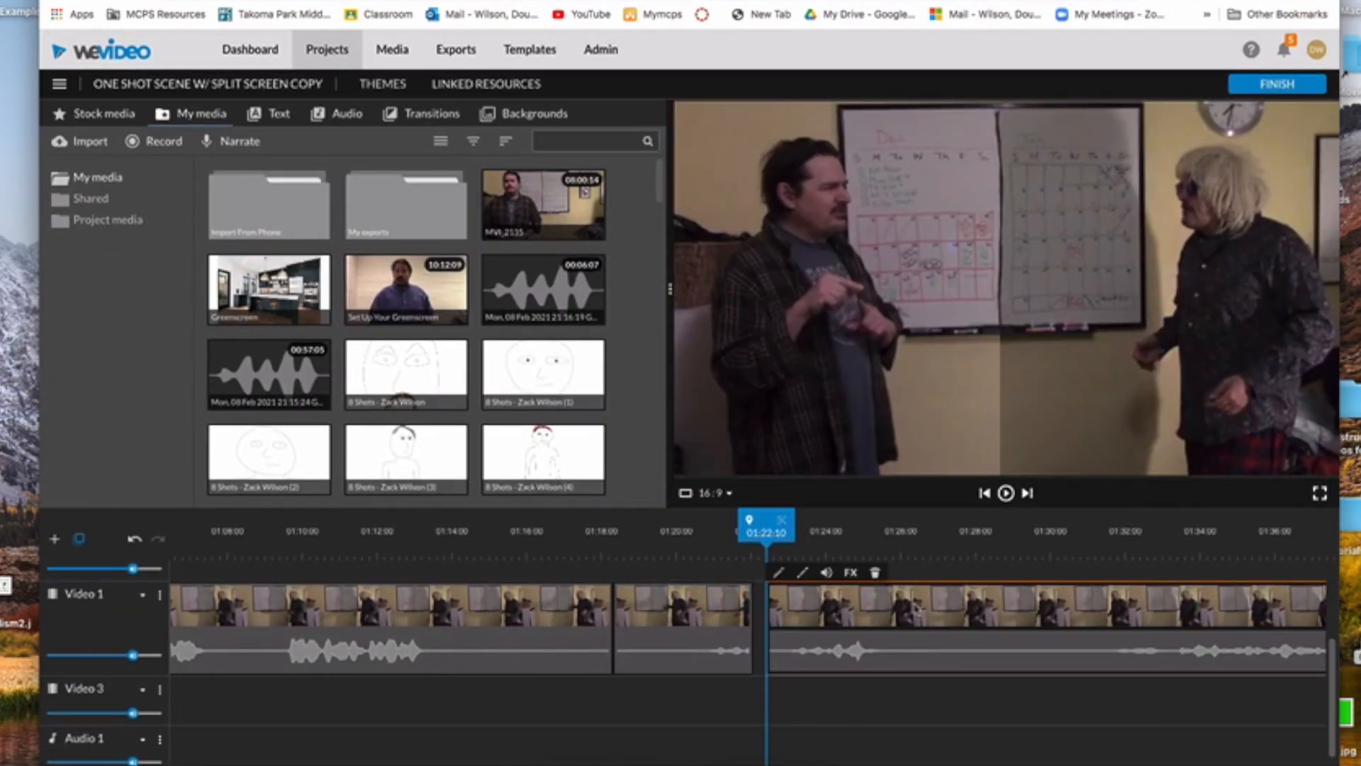
drag(902, 603, 885, 601)
drag(756, 535, 577, 542)
scroll(588, 567, up, 1)
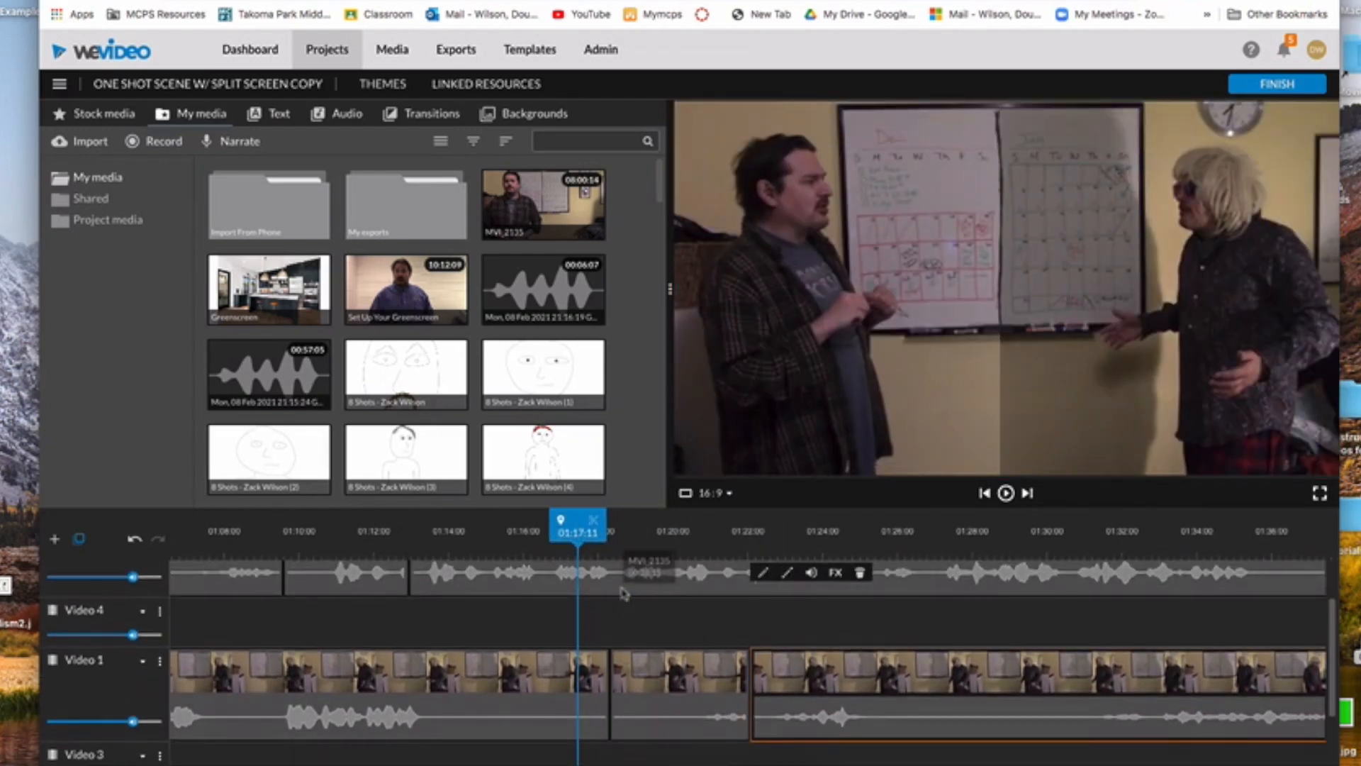
drag(580, 540, 575, 540)
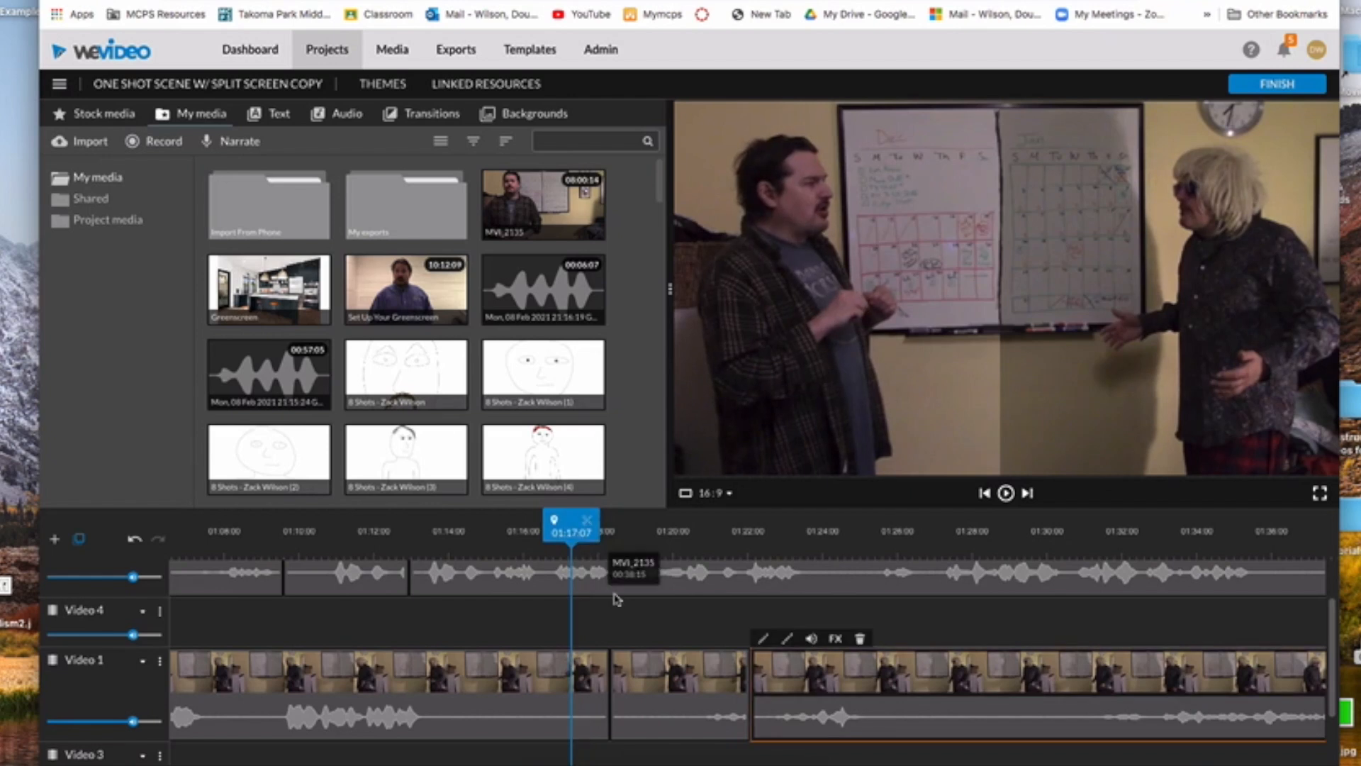
key(space)
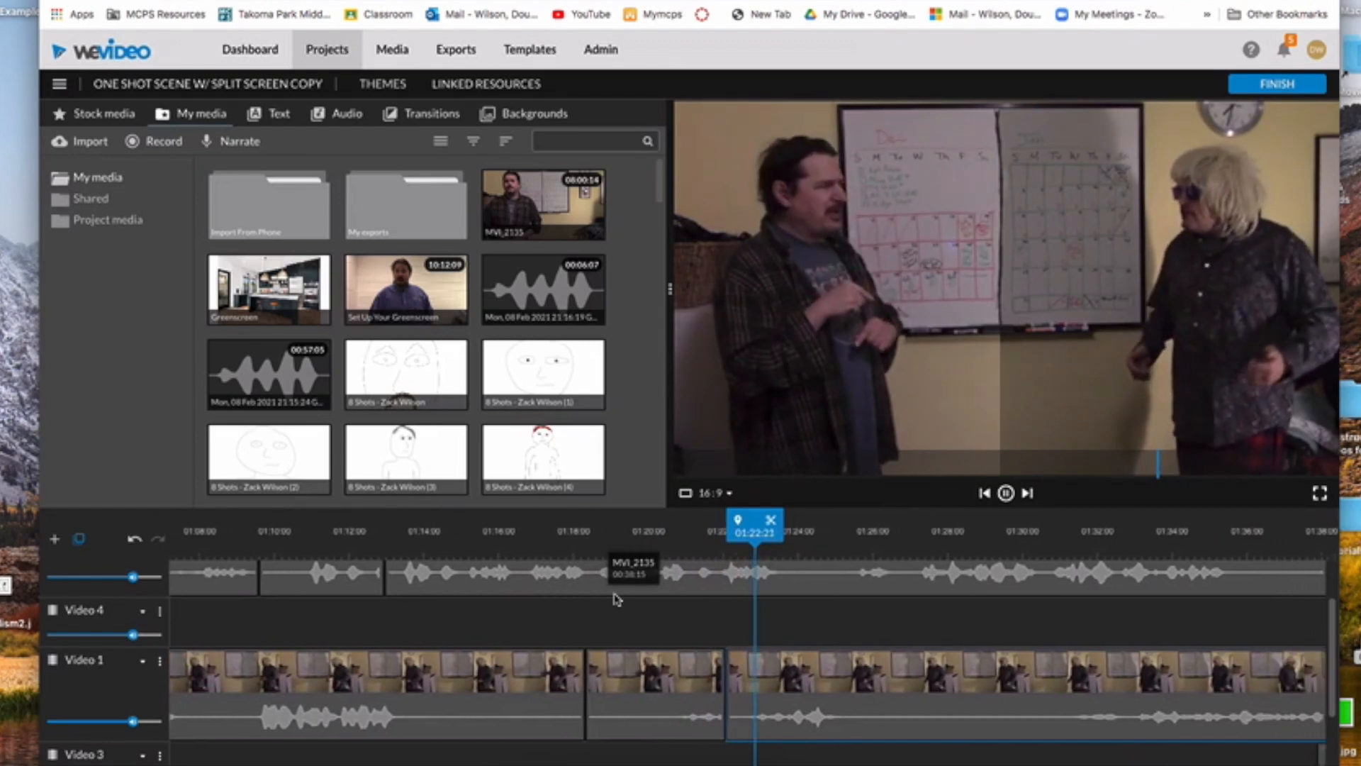
key(space)
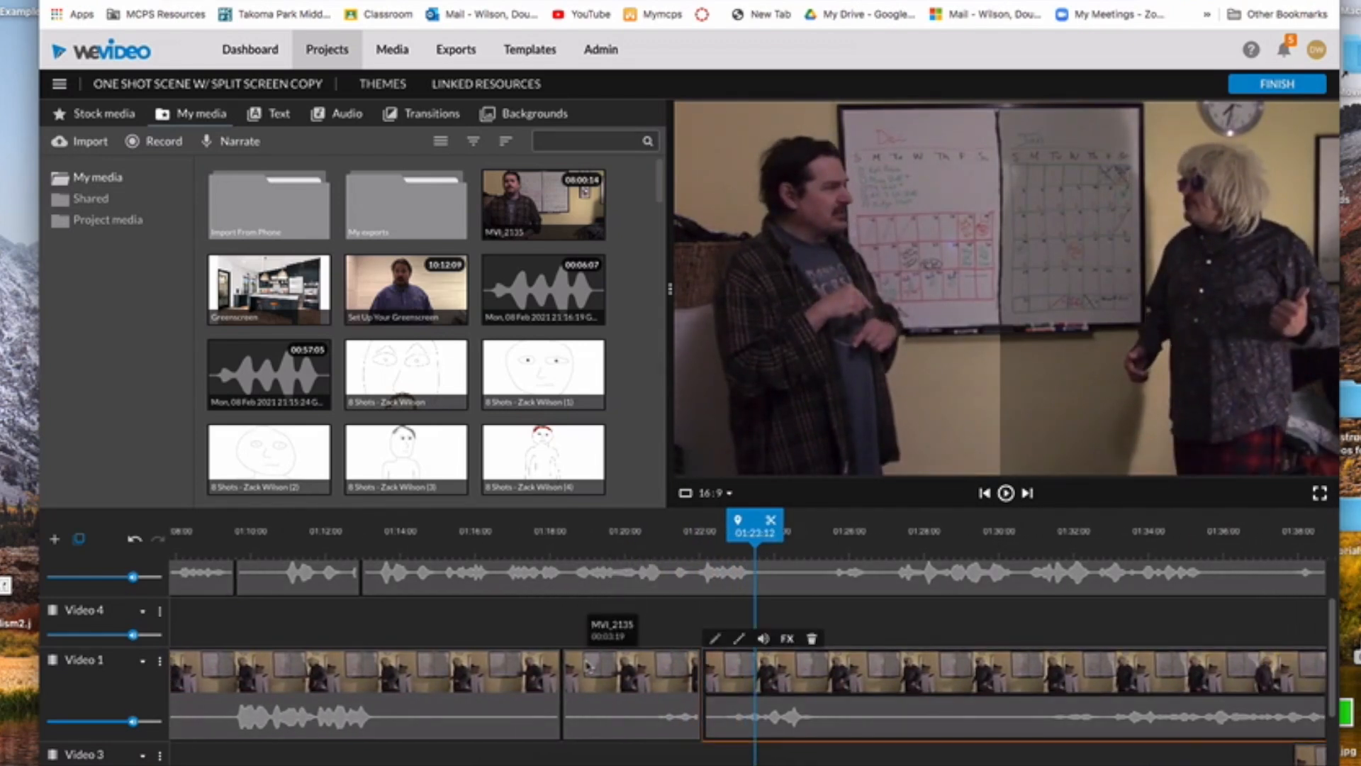
Step: Slow the Video 1 pause clip further below -2x, place the displaced clip directly after it on Video 1, and play back the section
click(588, 665)
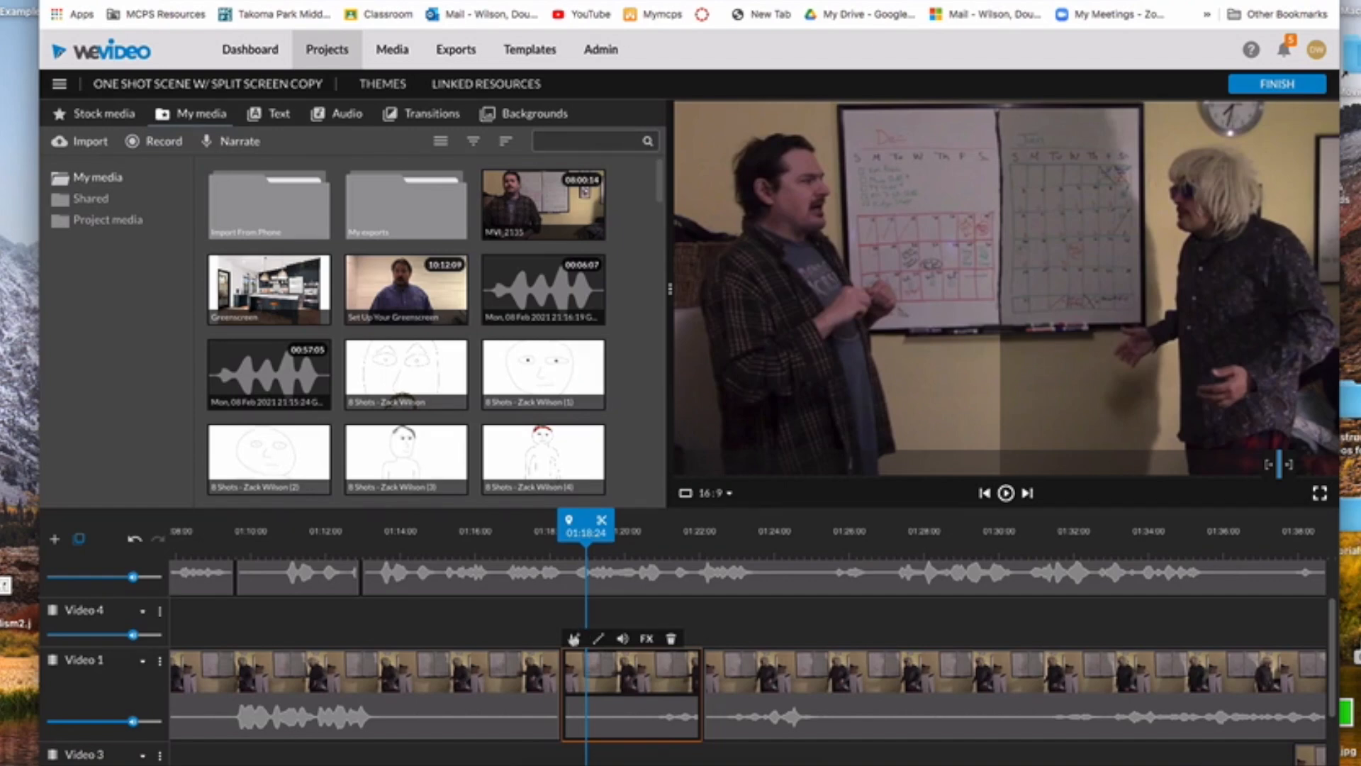
click(573, 638)
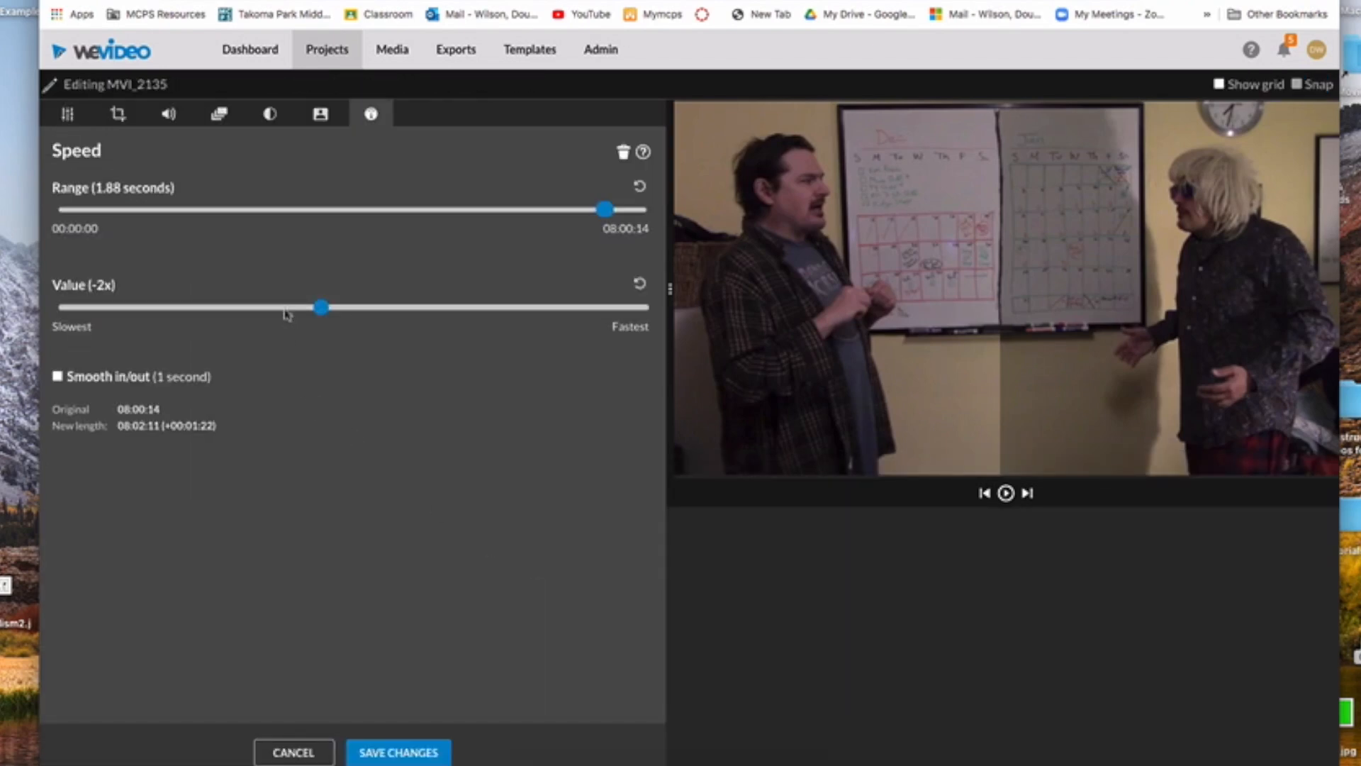
click(418, 750)
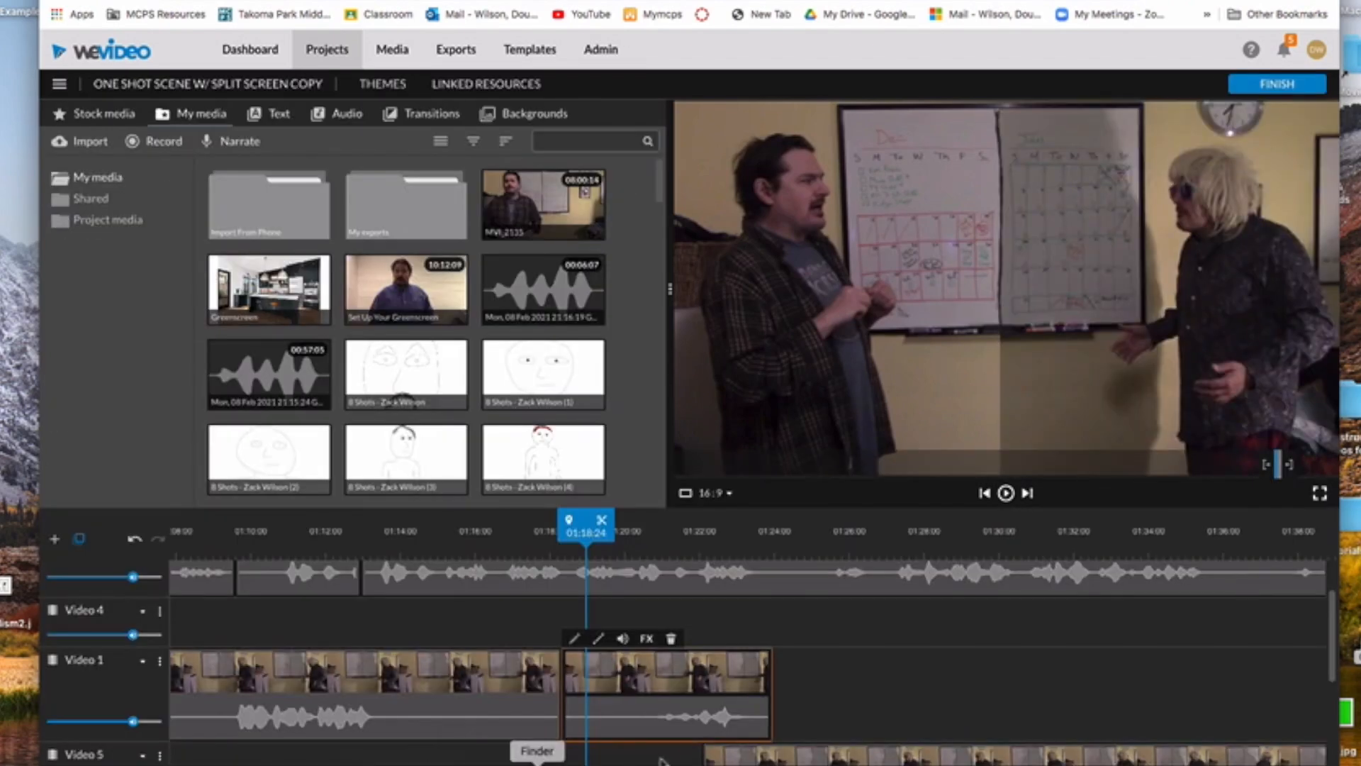
scroll(780, 732, down, 2)
click(771, 691)
drag(771, 691, 848, 589)
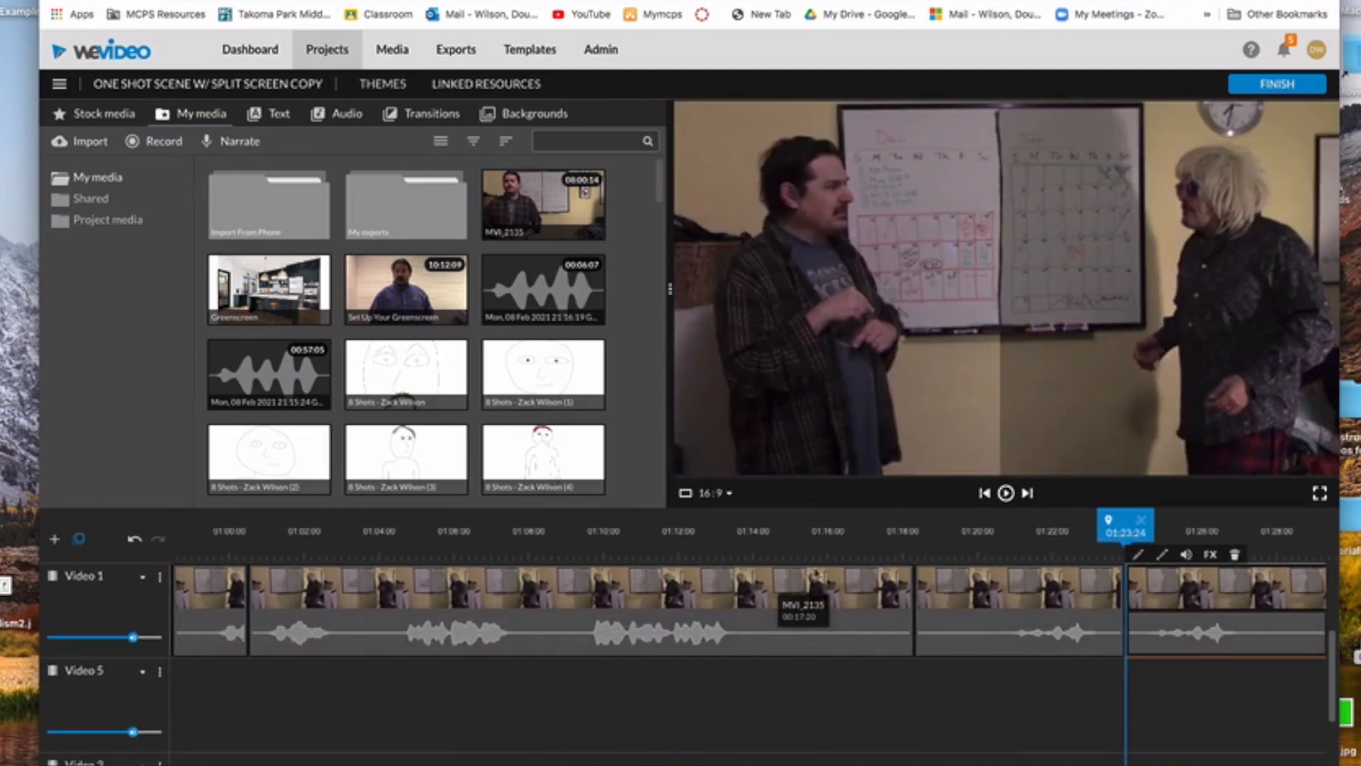
click(849, 531)
key(space)
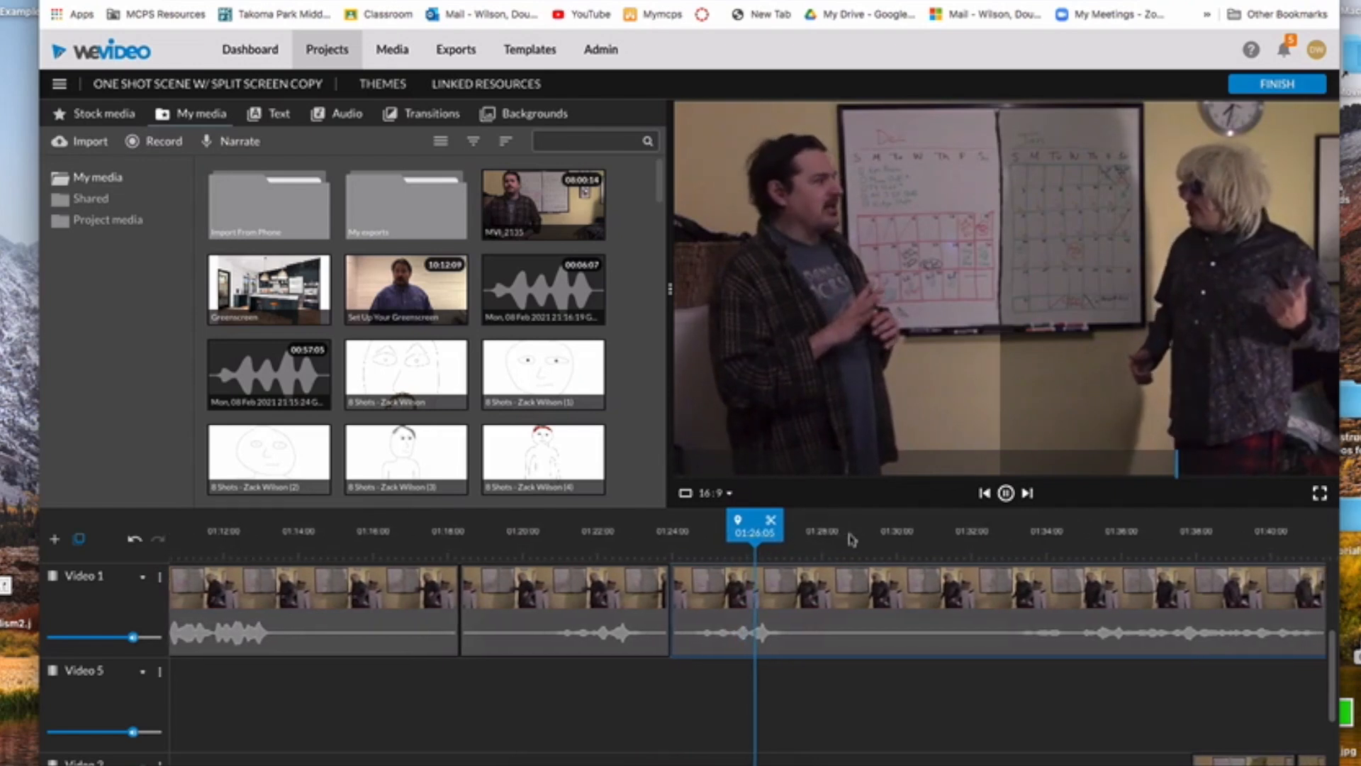
key(space)
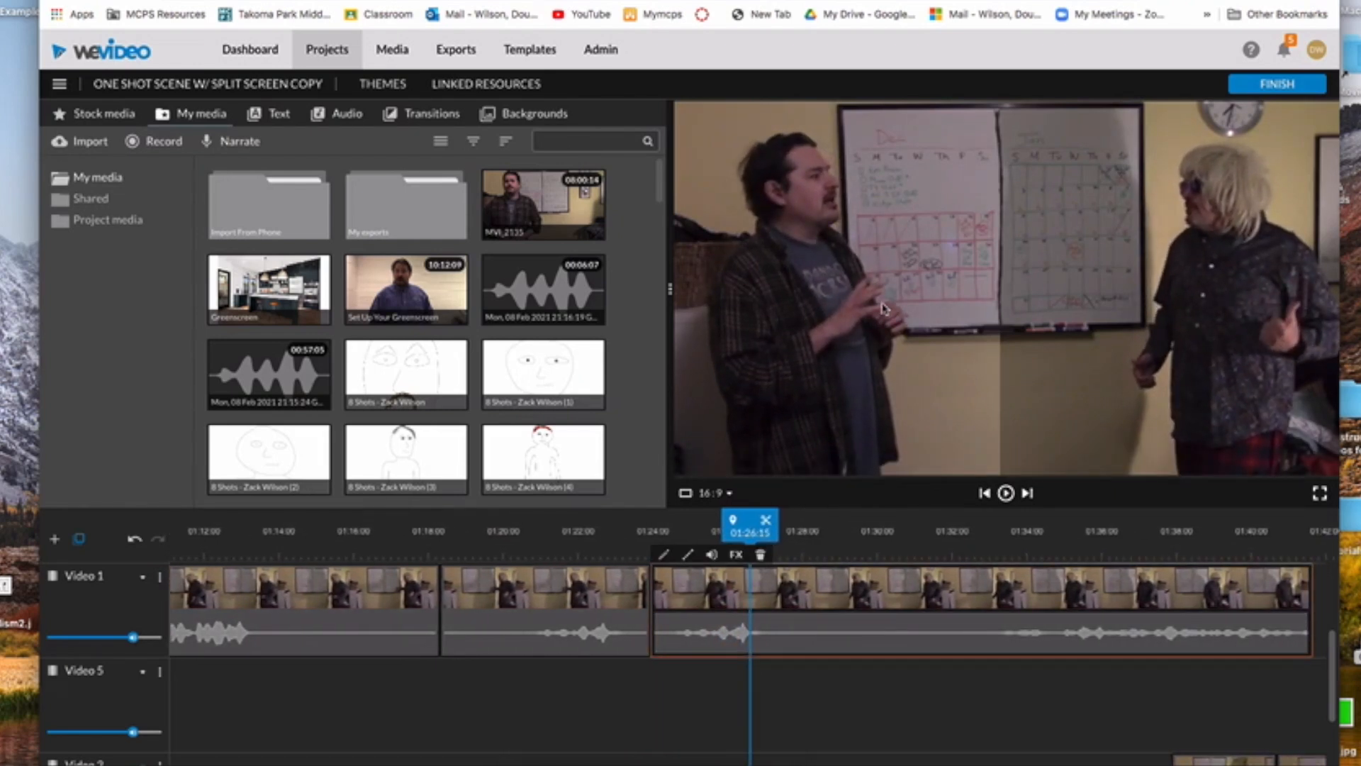
Step: Split the Video 2 clip at about 01:23:17 and again at 01:25:03 to isolate its silent pause
scroll(786, 635, up, 5)
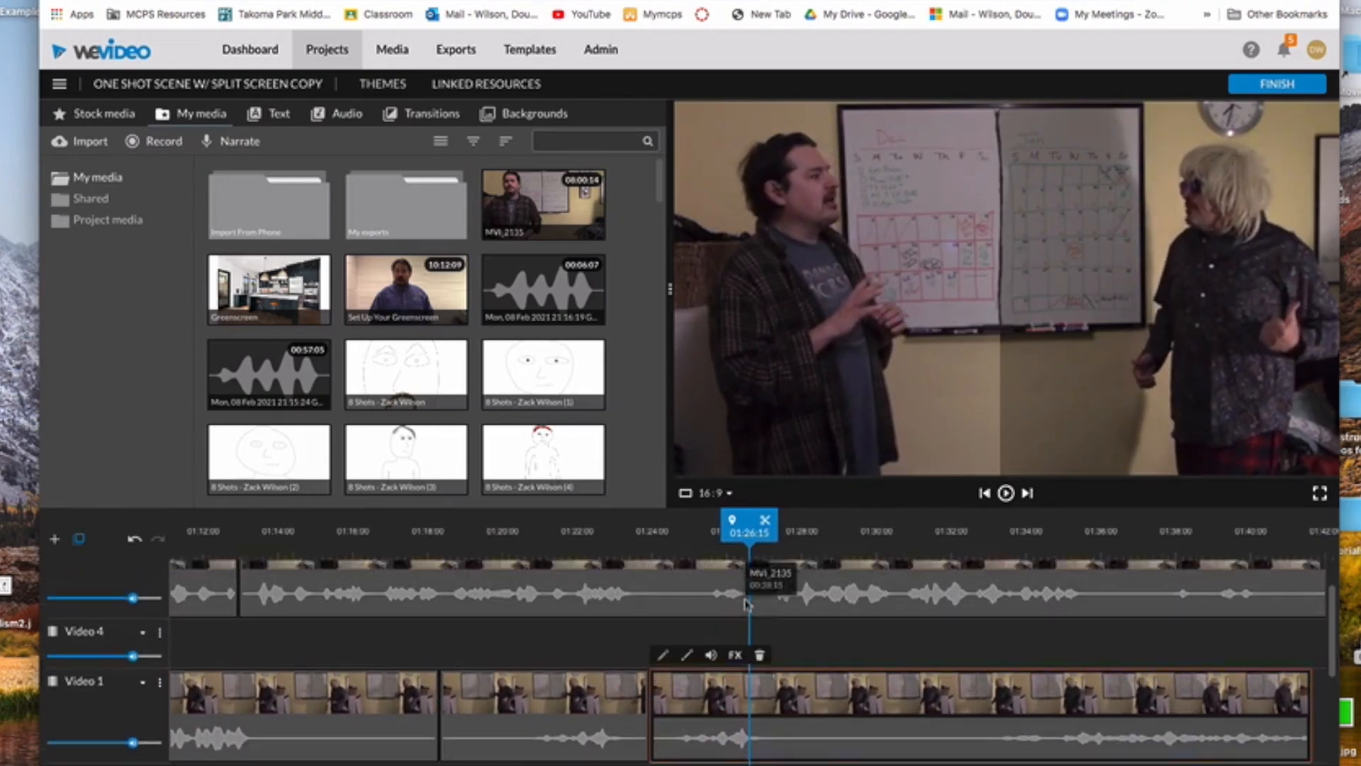
click(702, 537)
drag(698, 536, 624, 532)
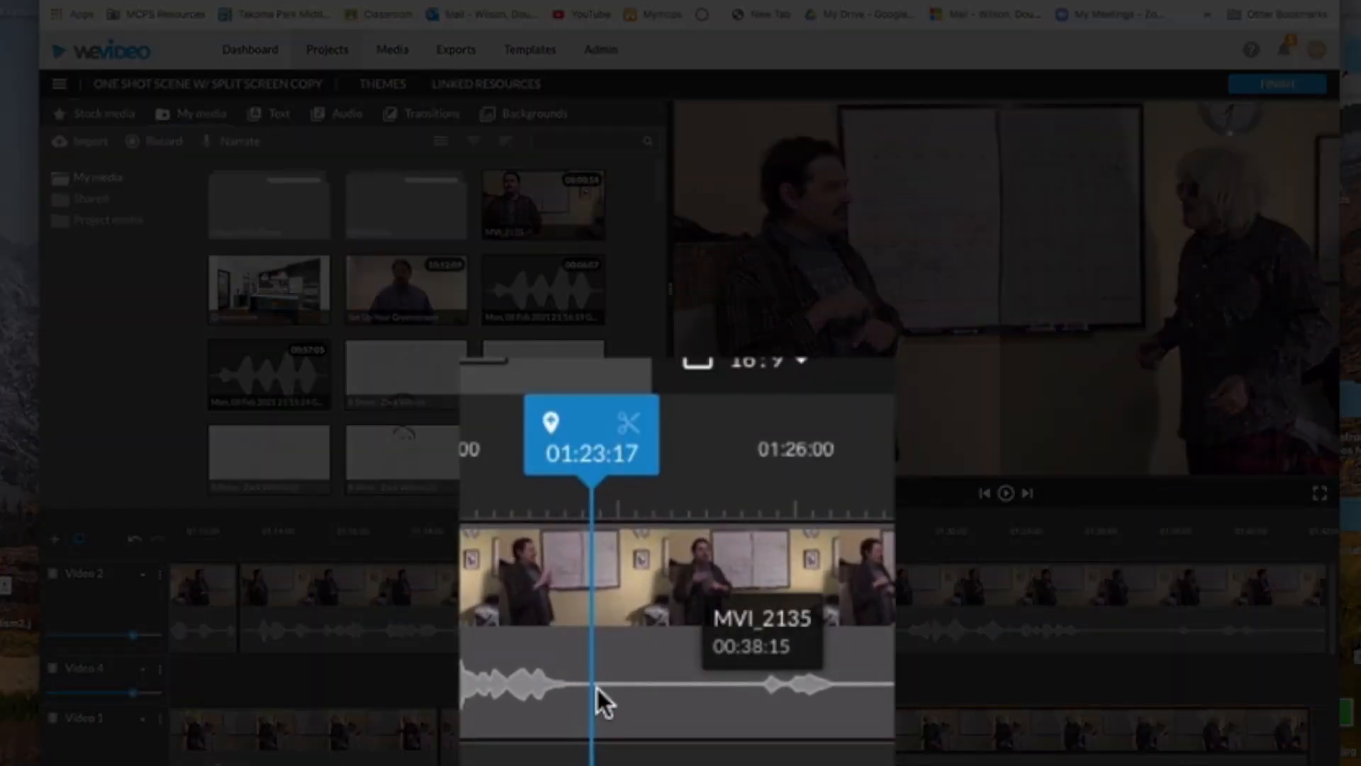
drag(594, 475, 736, 472)
click(645, 597)
click(640, 423)
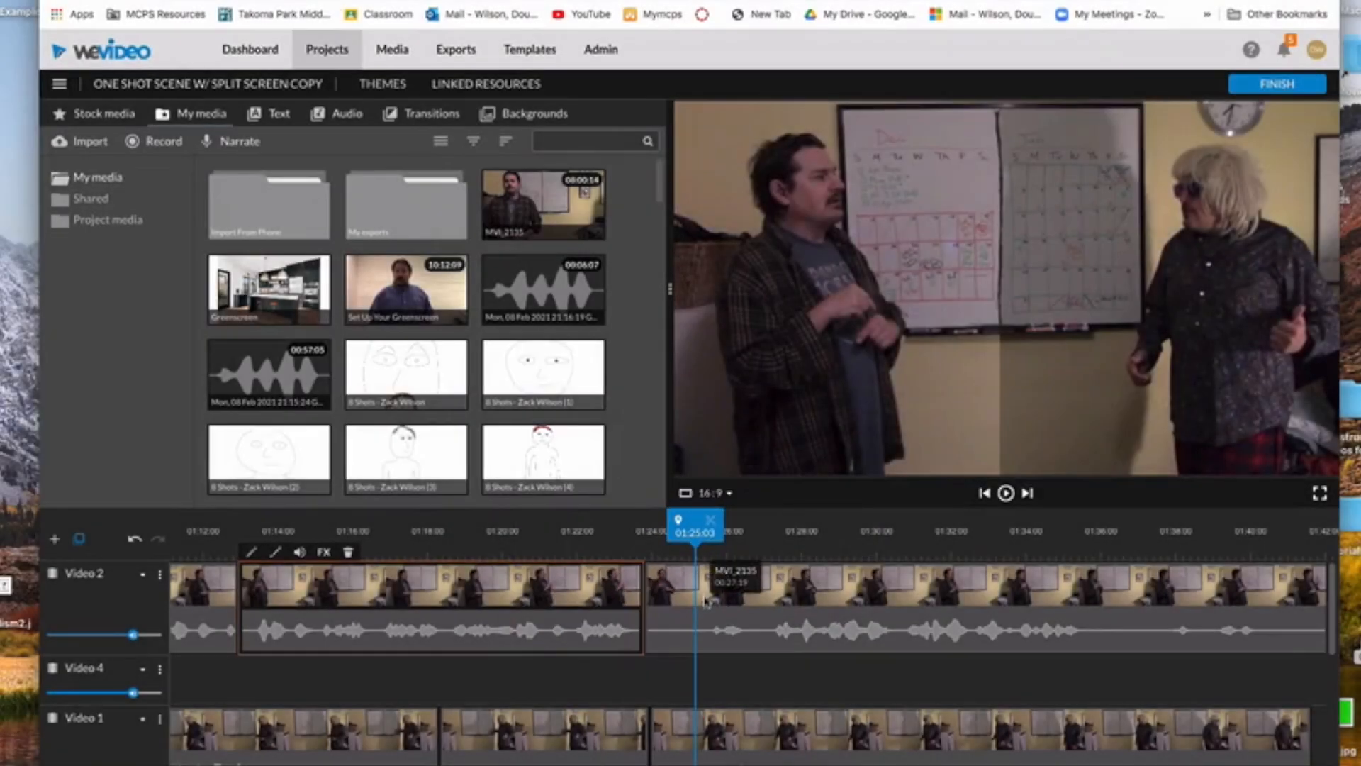
click(697, 599)
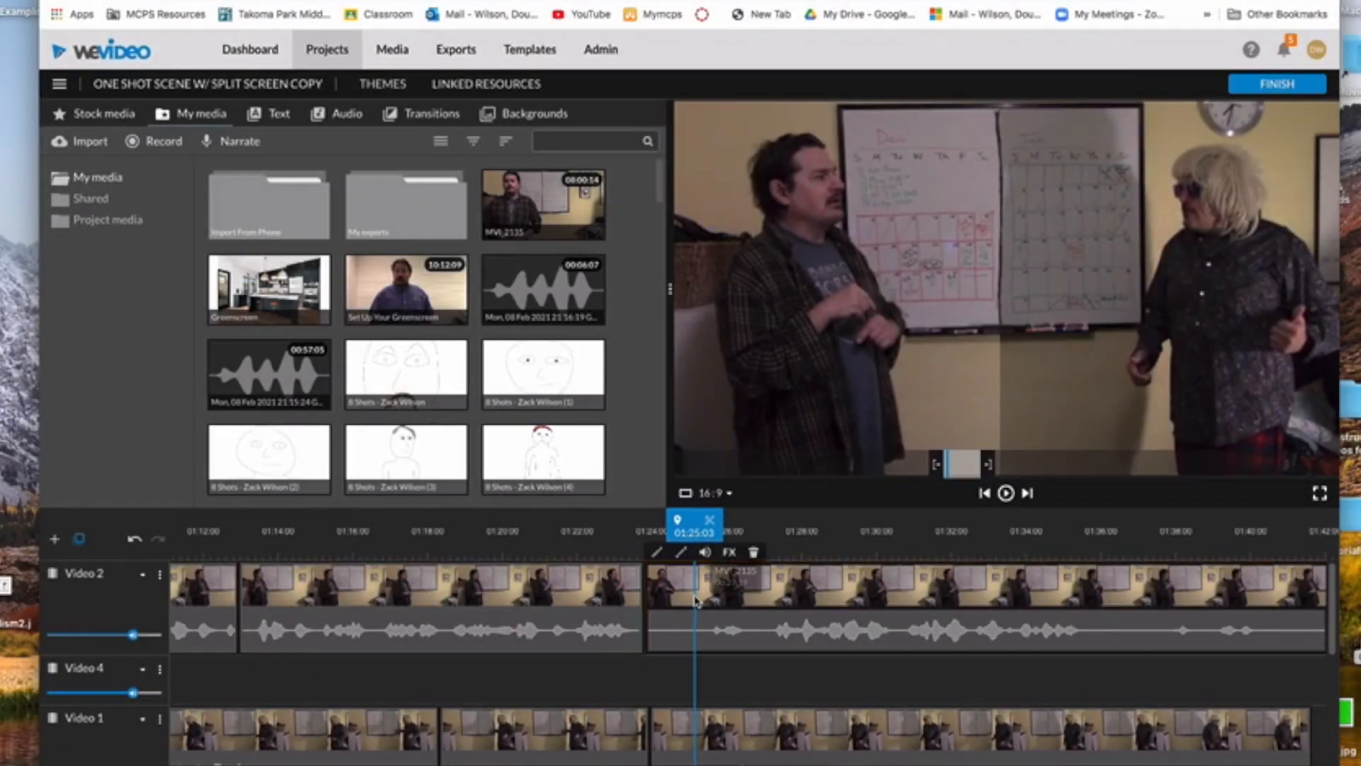
click(710, 524)
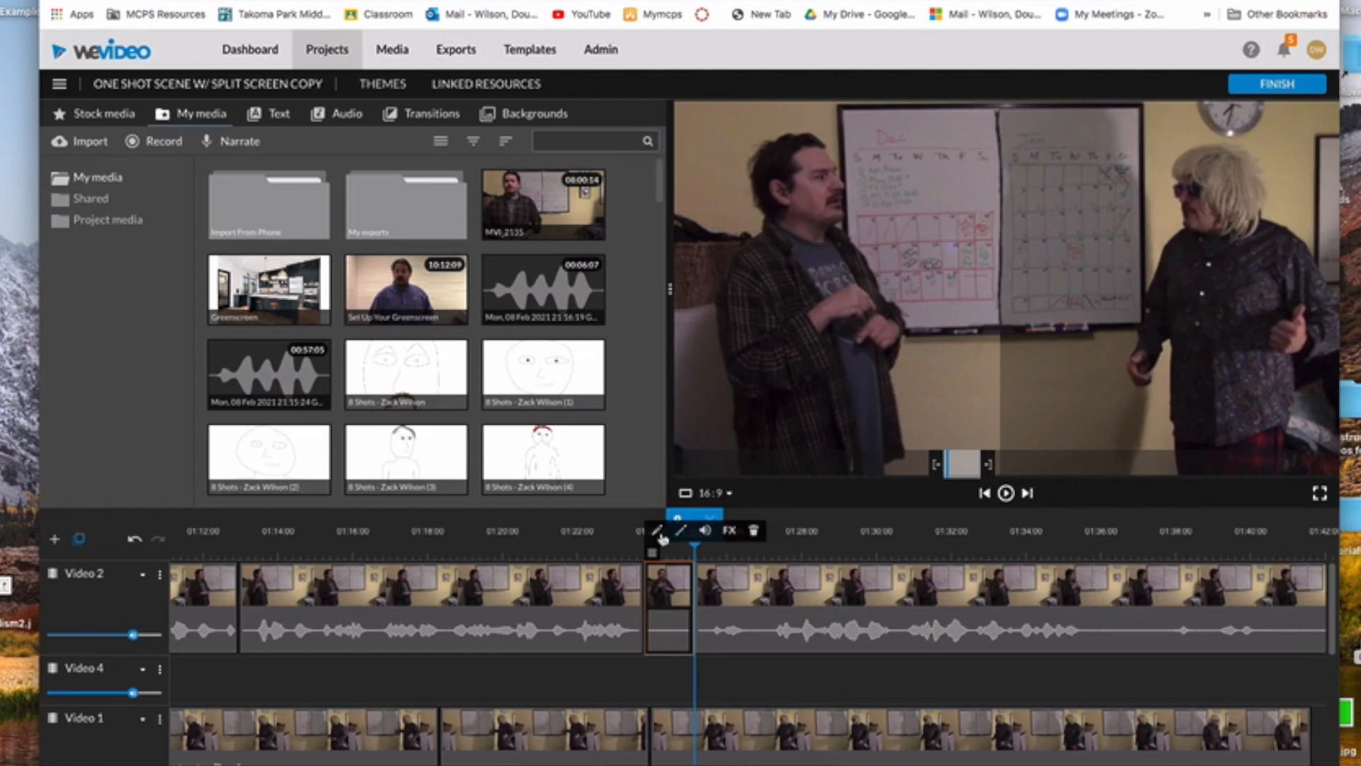
Step: Slow the isolated Video 2 pause clip to -2x and place the displaced clip directly after it on Video 2
click(657, 532)
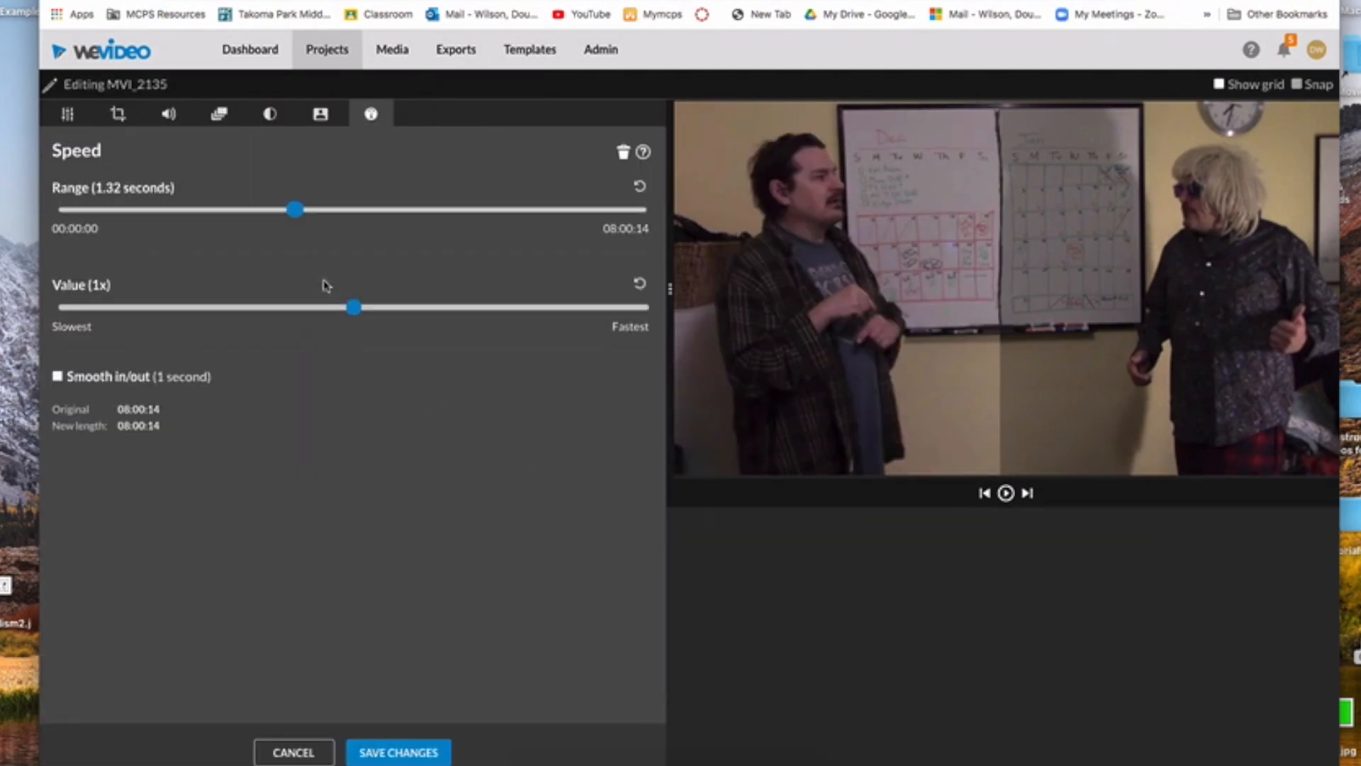
drag(306, 313, 307, 316)
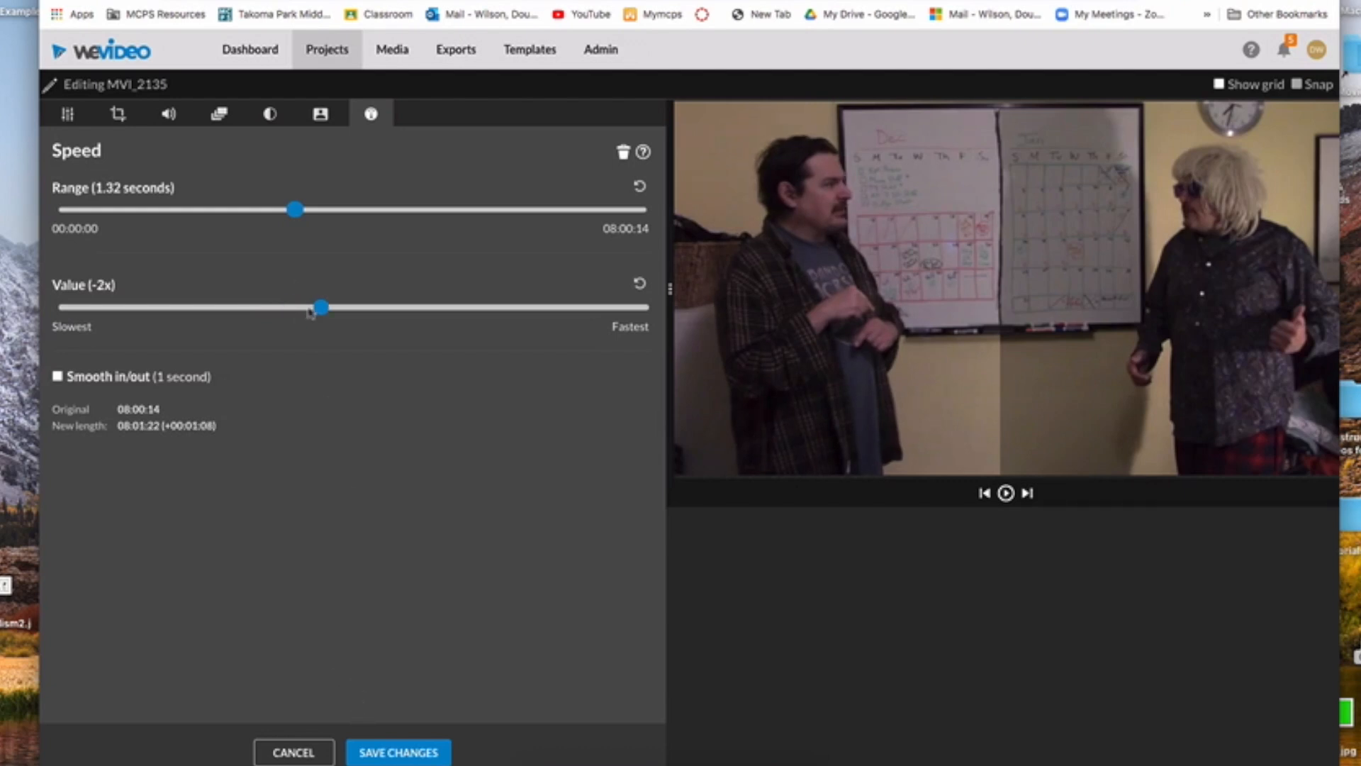
click(382, 758)
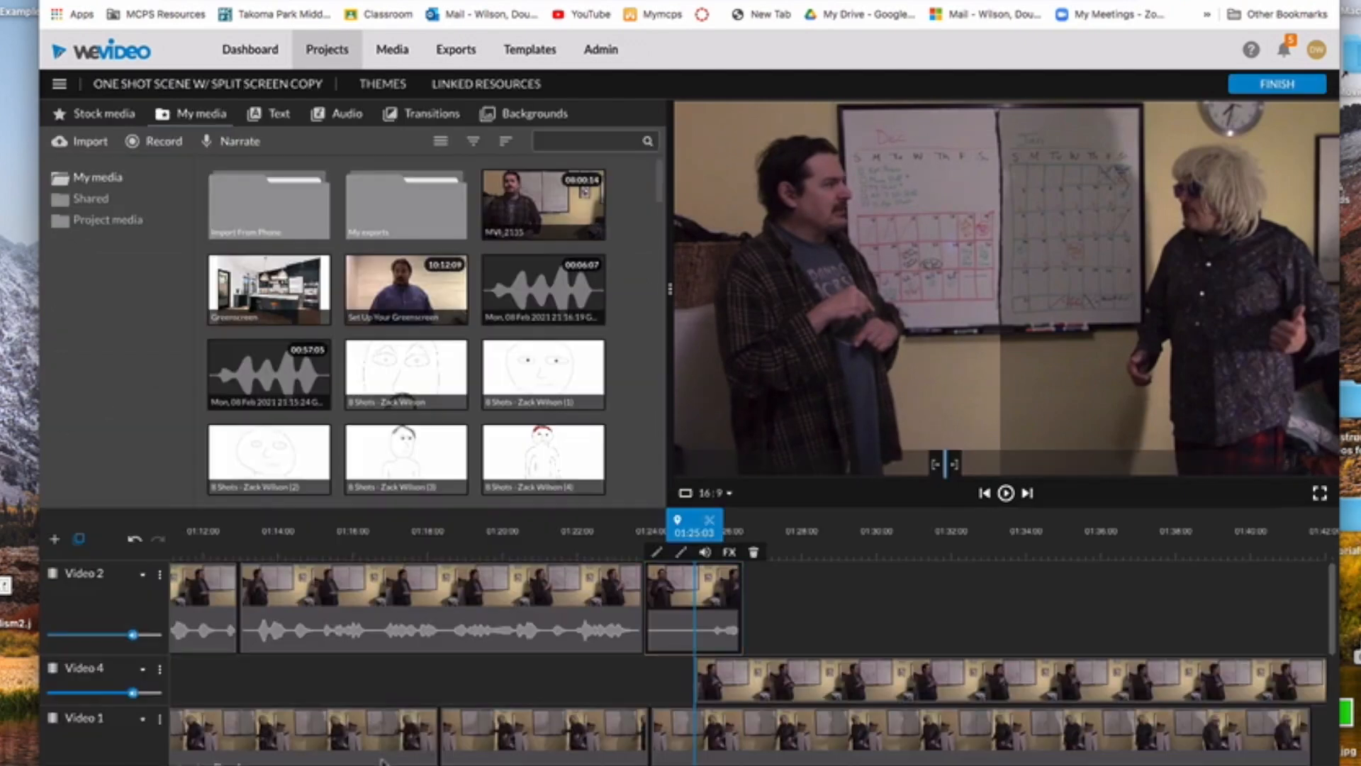
drag(778, 677, 832, 641)
drag(855, 567, 837, 566)
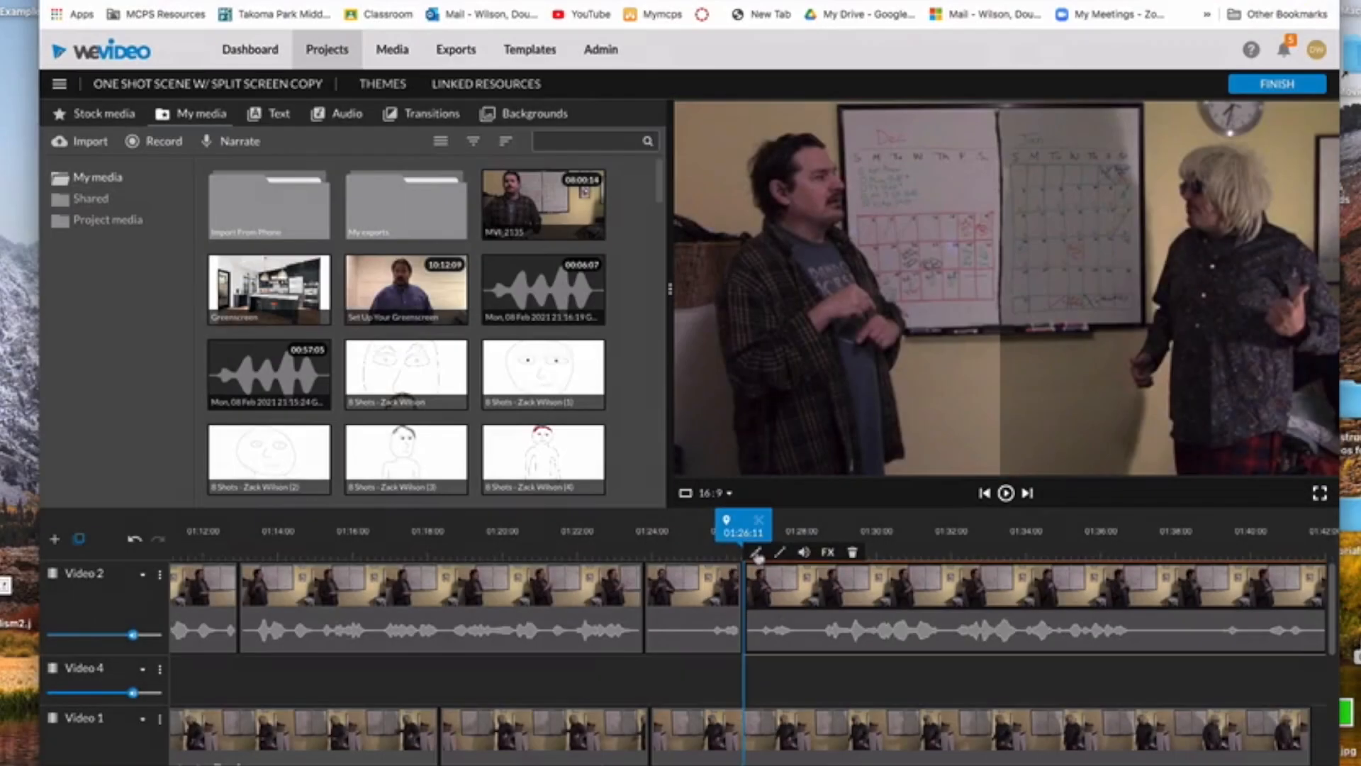
Step: Play back both tracks from about 01:22 and again from about 01:24 to check the dialogue timing
drag(746, 535, 575, 540)
key(space)
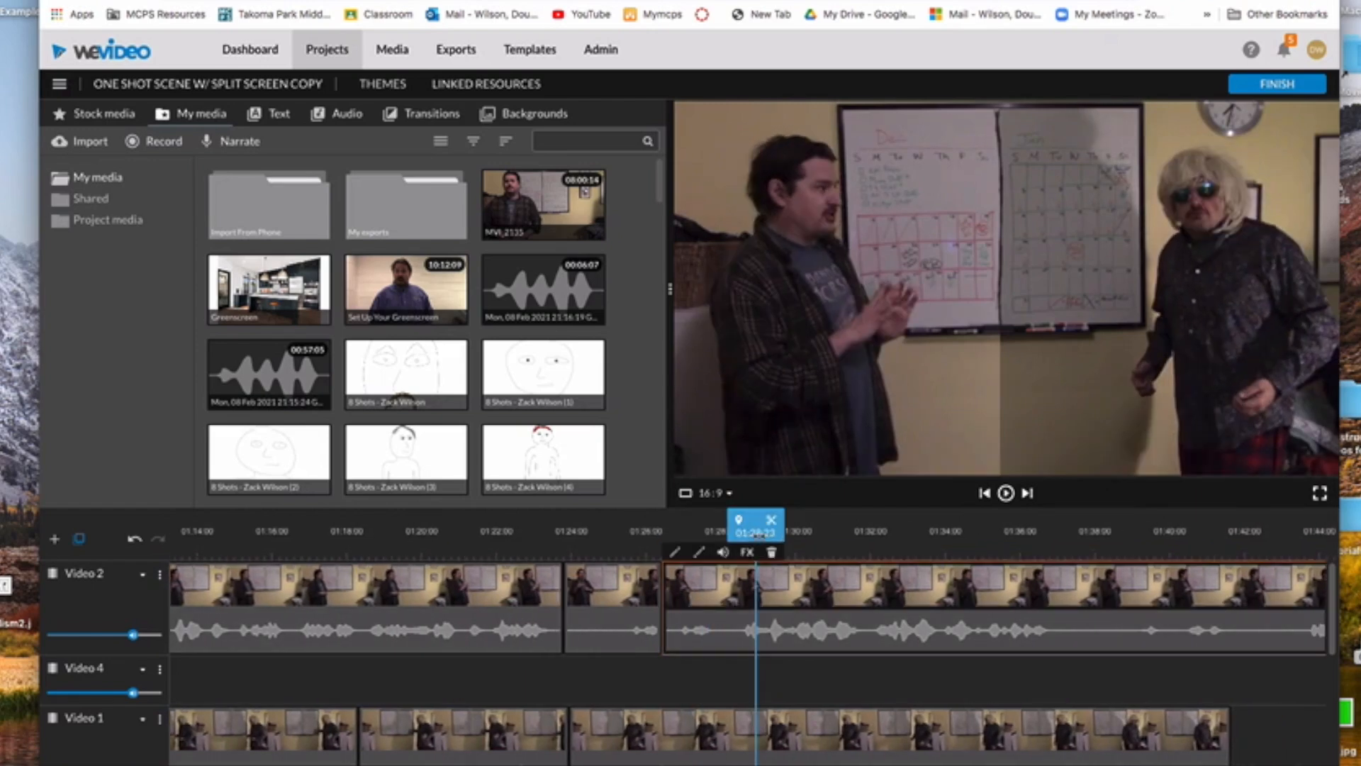
drag(759, 535, 580, 557)
key(space)
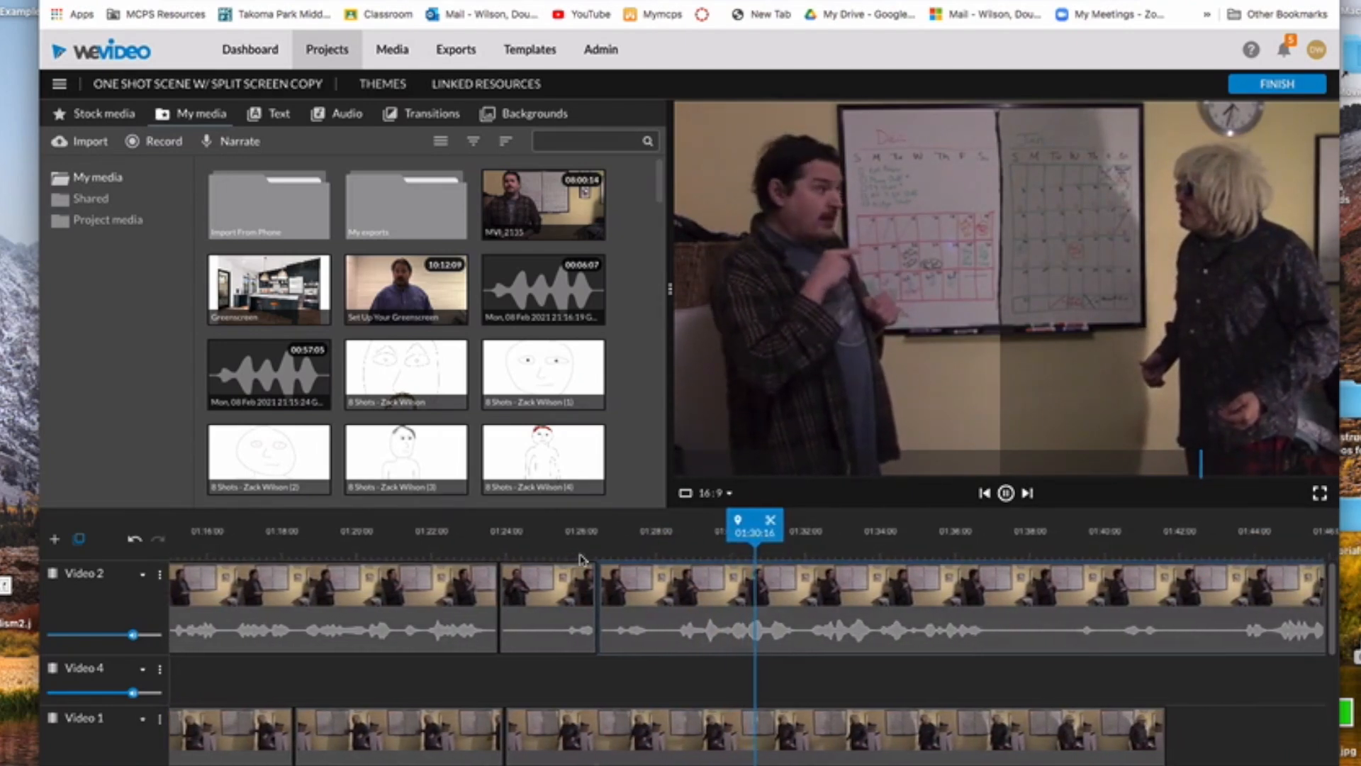
scroll(831, 654, down, 2)
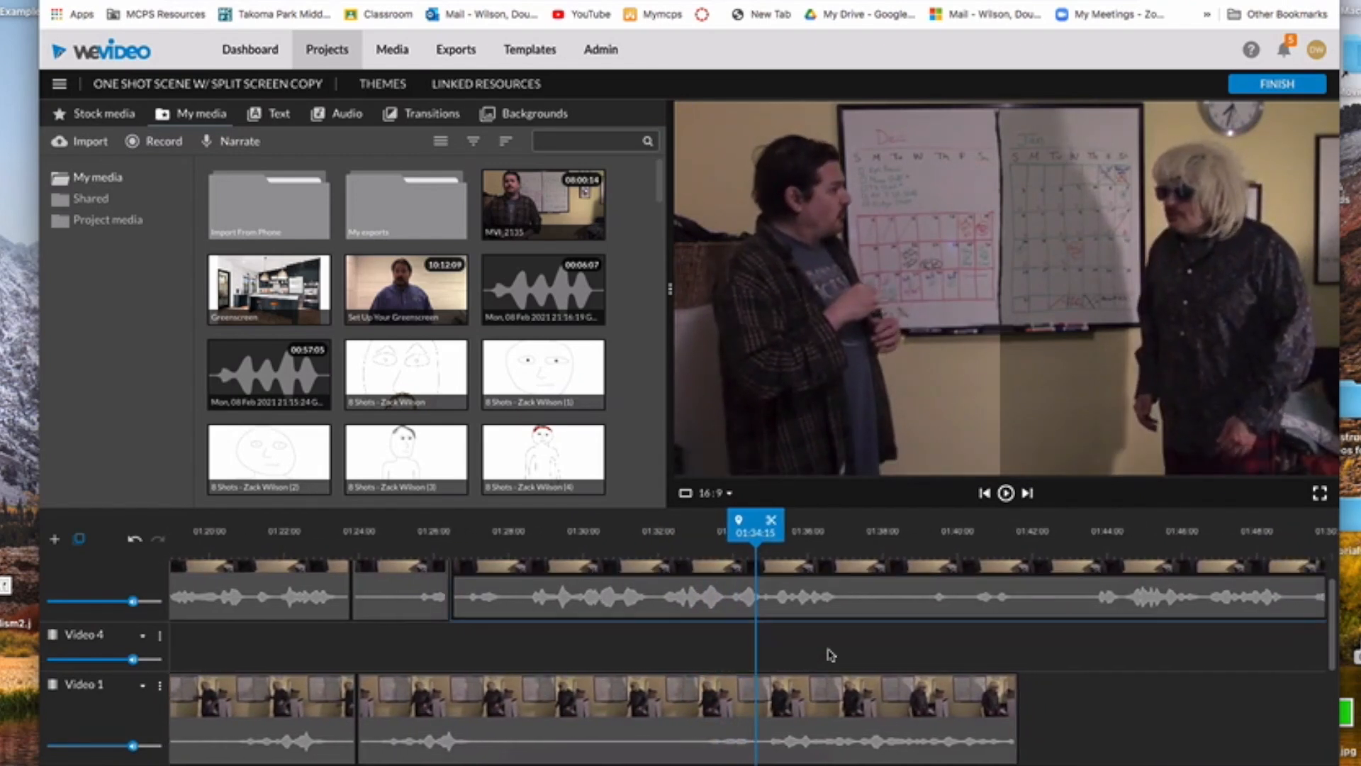
key(space)
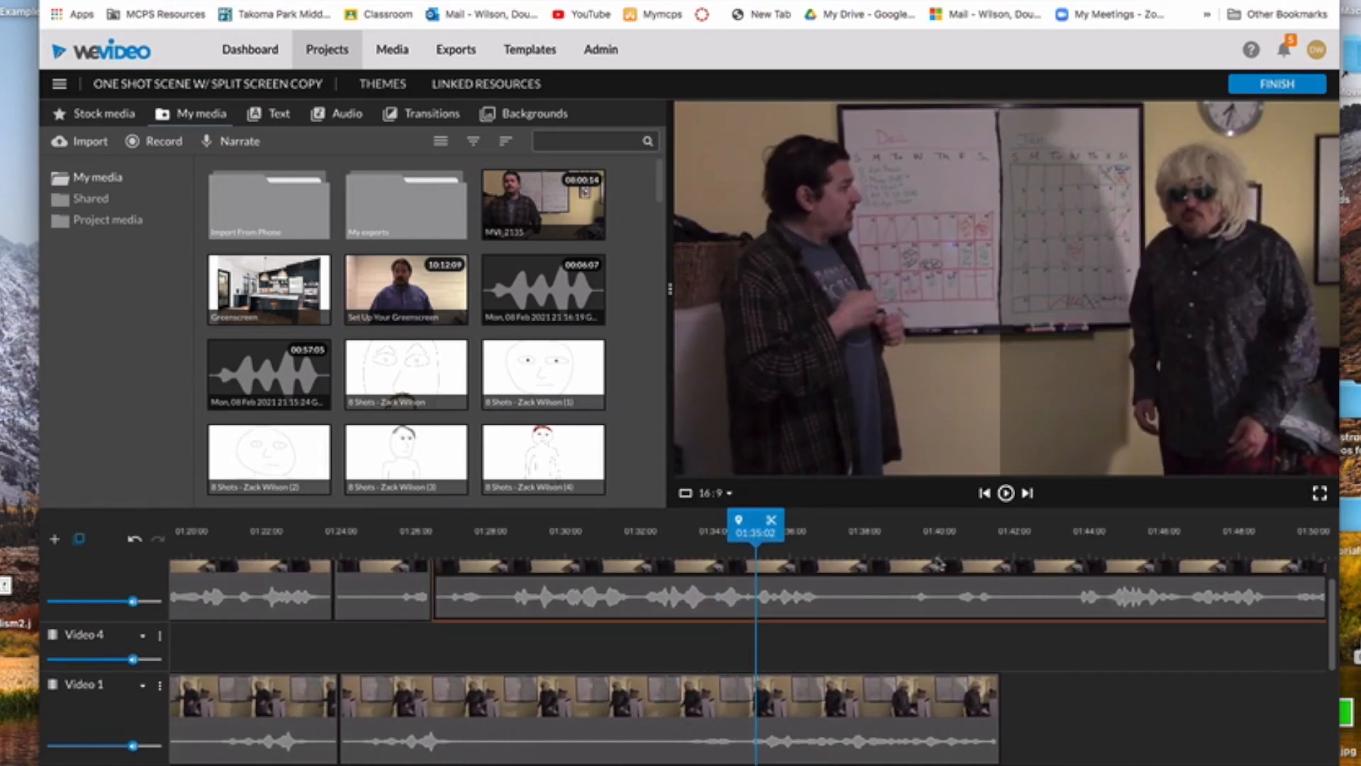
drag(756, 533, 515, 534)
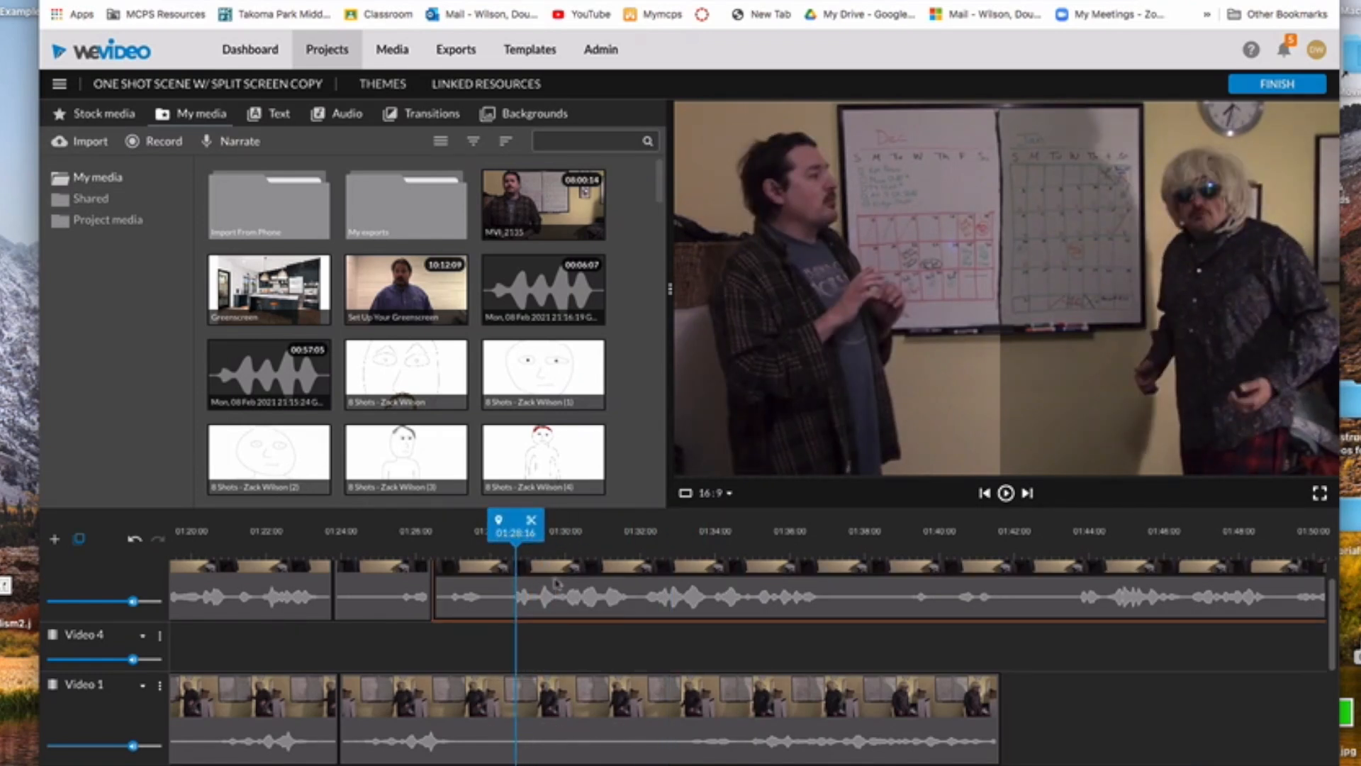
click(532, 525)
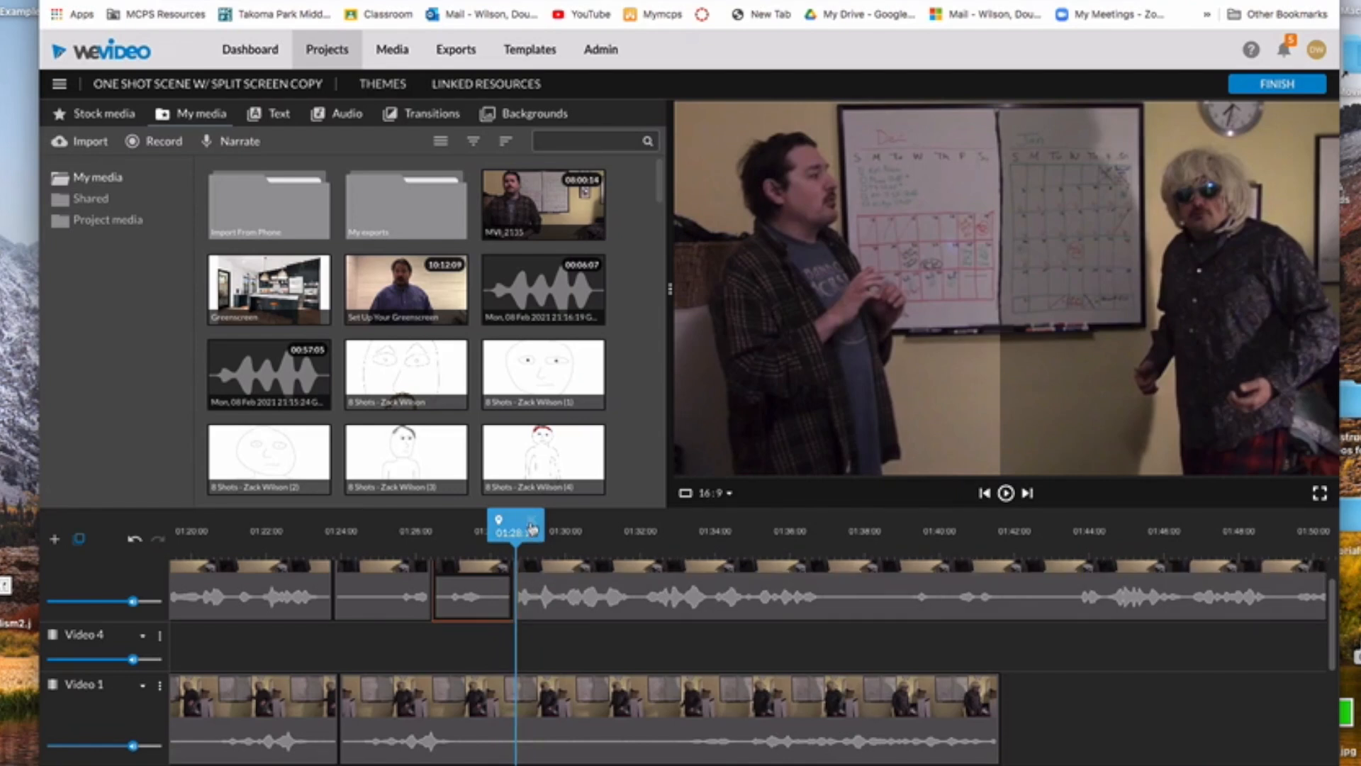
click(478, 602)
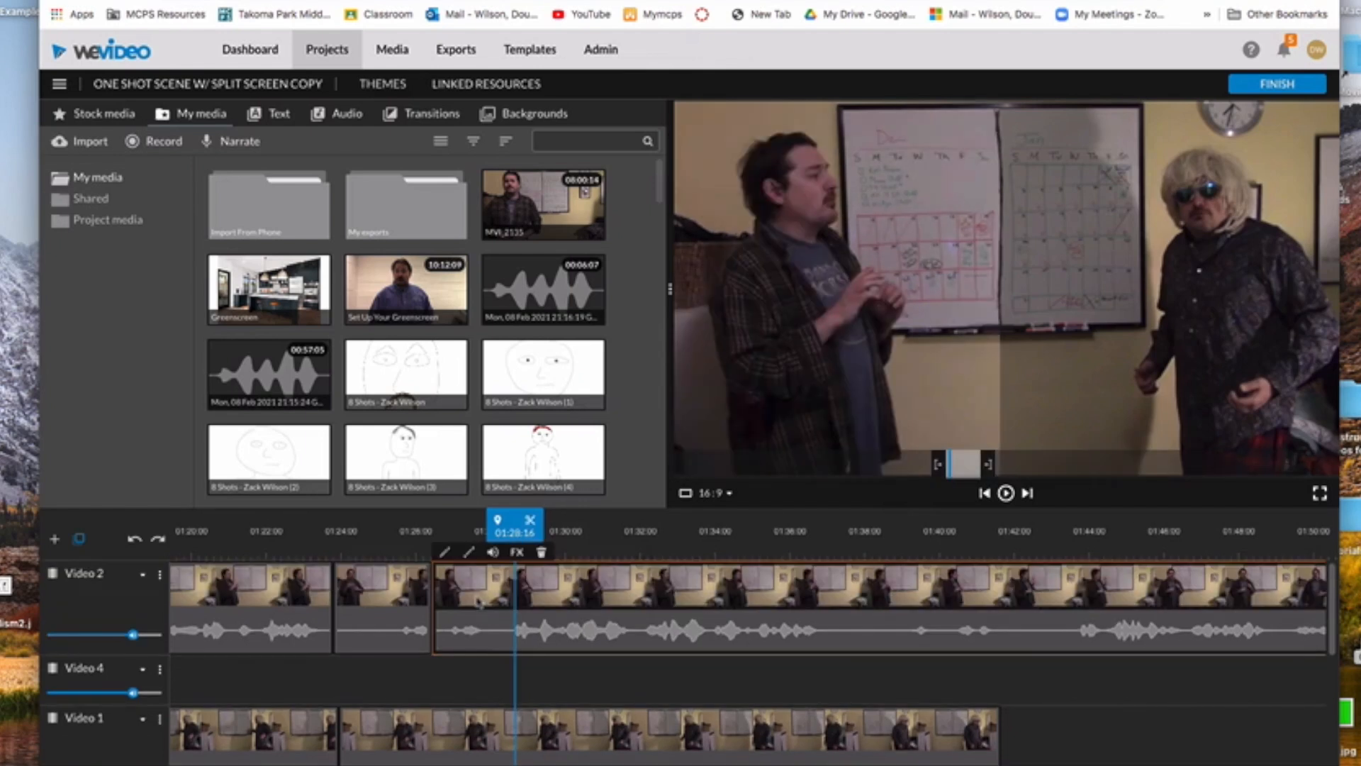
Step: Split the Video 1 clip at 01:28:06 and again at about 01:33 to isolate its silent pause
scroll(475, 599, down, 2)
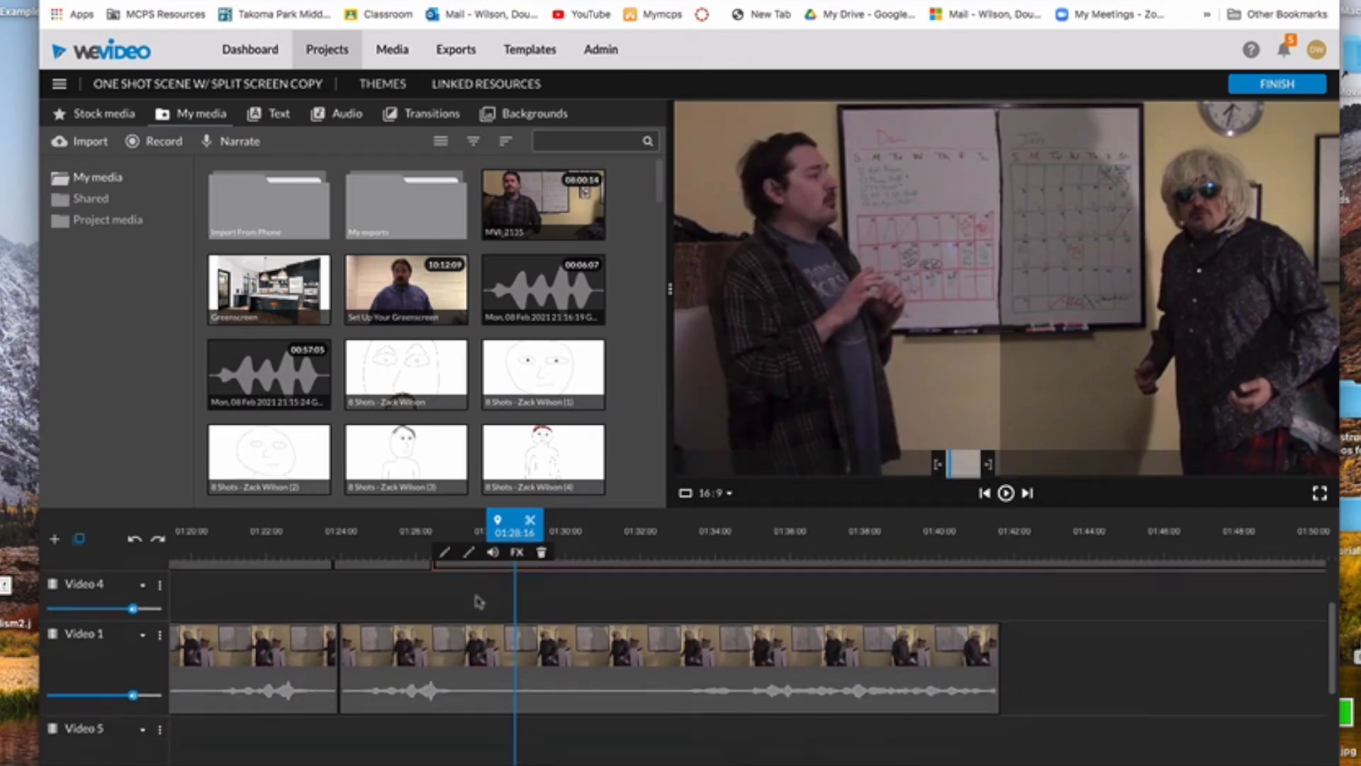
click(501, 663)
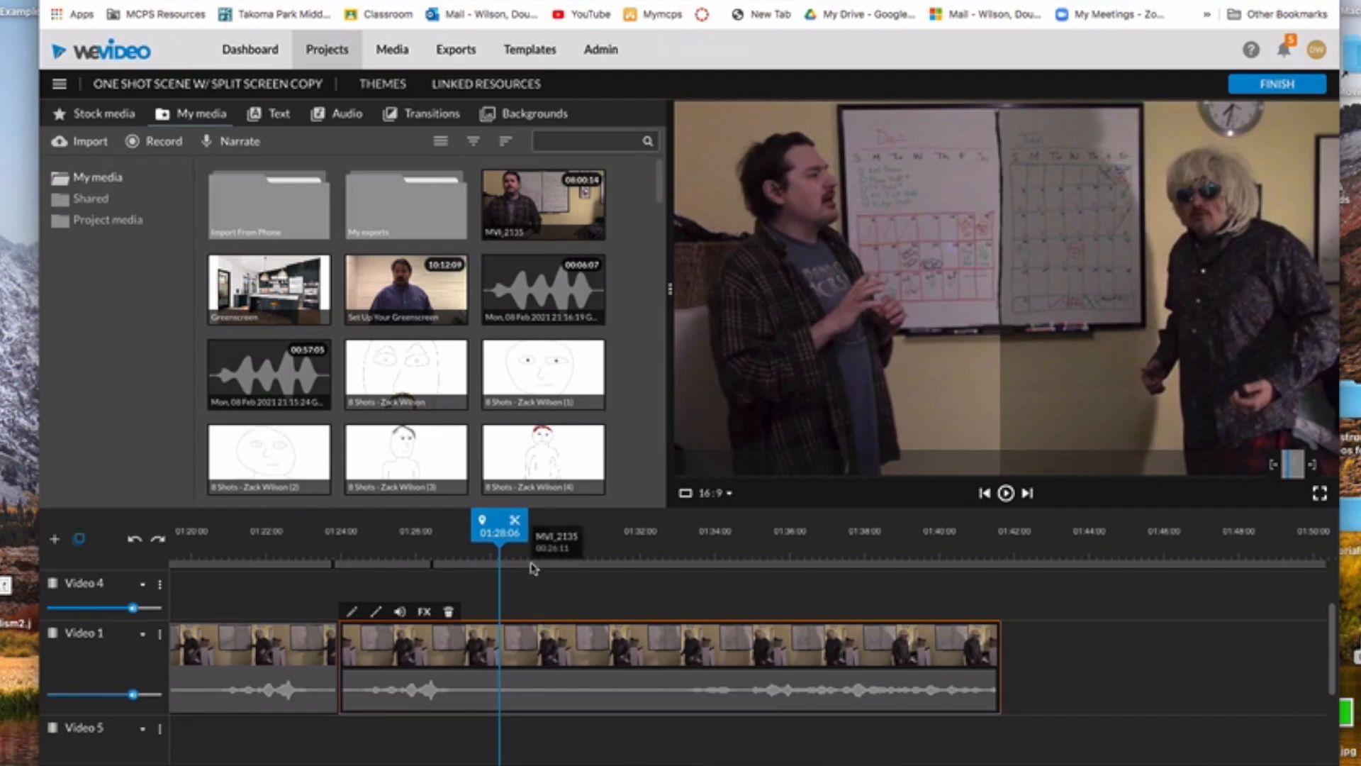
click(517, 523)
drag(502, 537, 679, 546)
click(694, 521)
Step: Slow the isolated Video 1 pause clip to -2x and put the displaced clip directly after it on Video 1
click(526, 612)
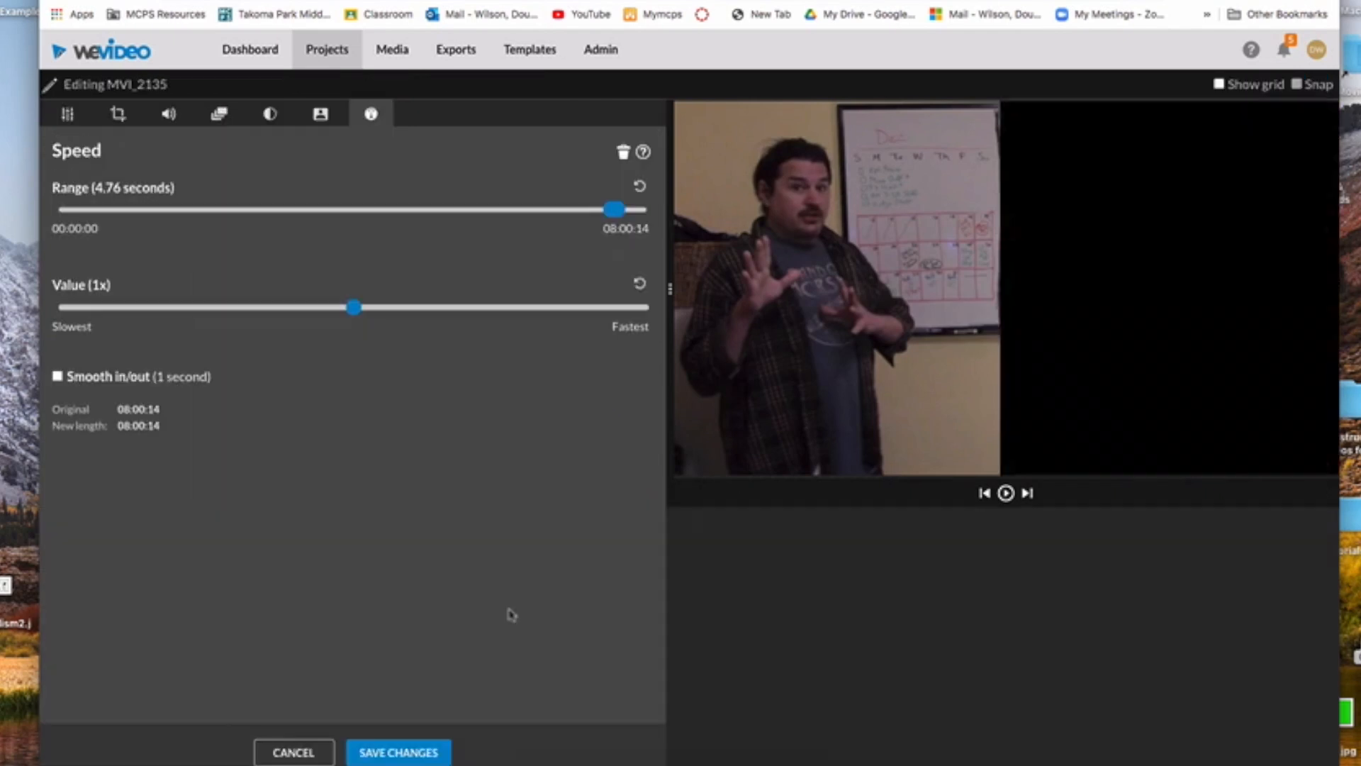
click(309, 312)
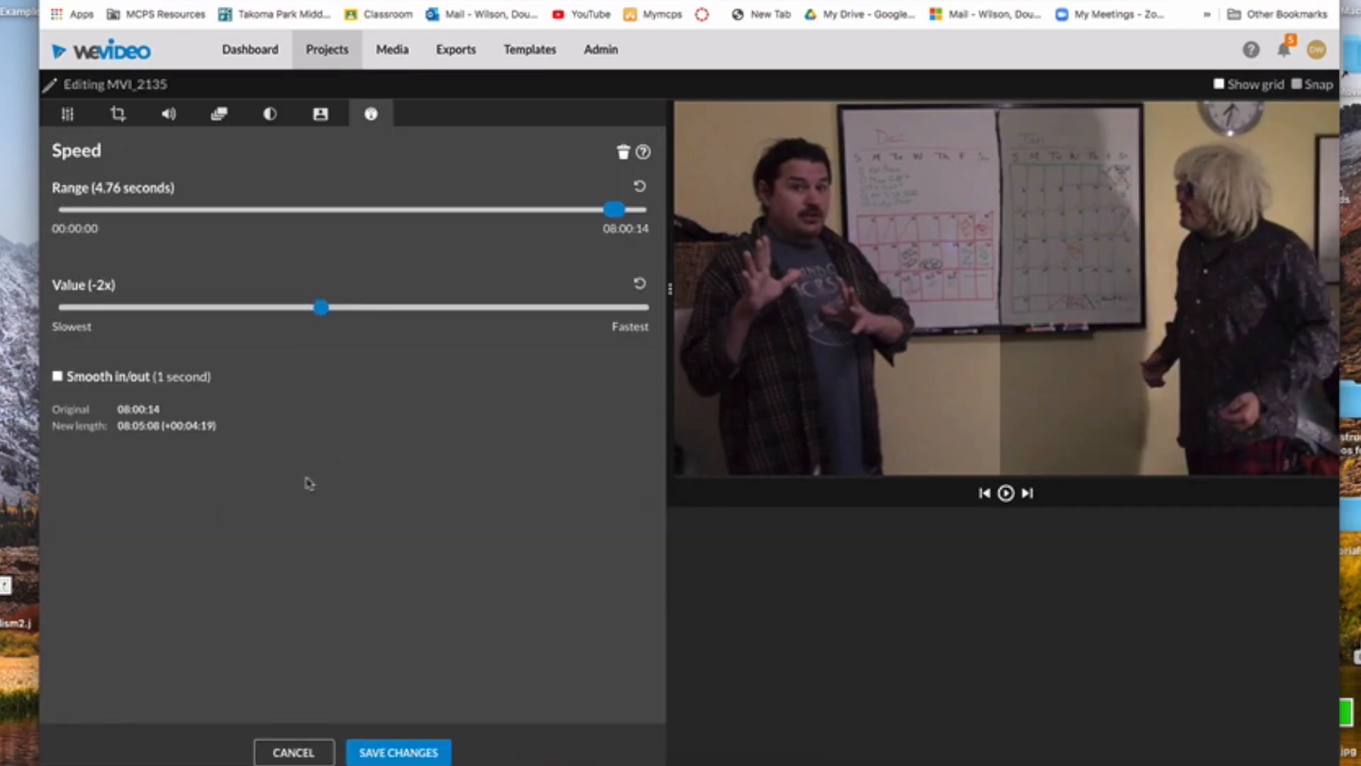
click(376, 754)
drag(737, 736, 913, 705)
Step: Play back from 01:31:19 and split the Video 2 clip at 01:37:03 and 01:38:23 to isolate its next pause
click(645, 544)
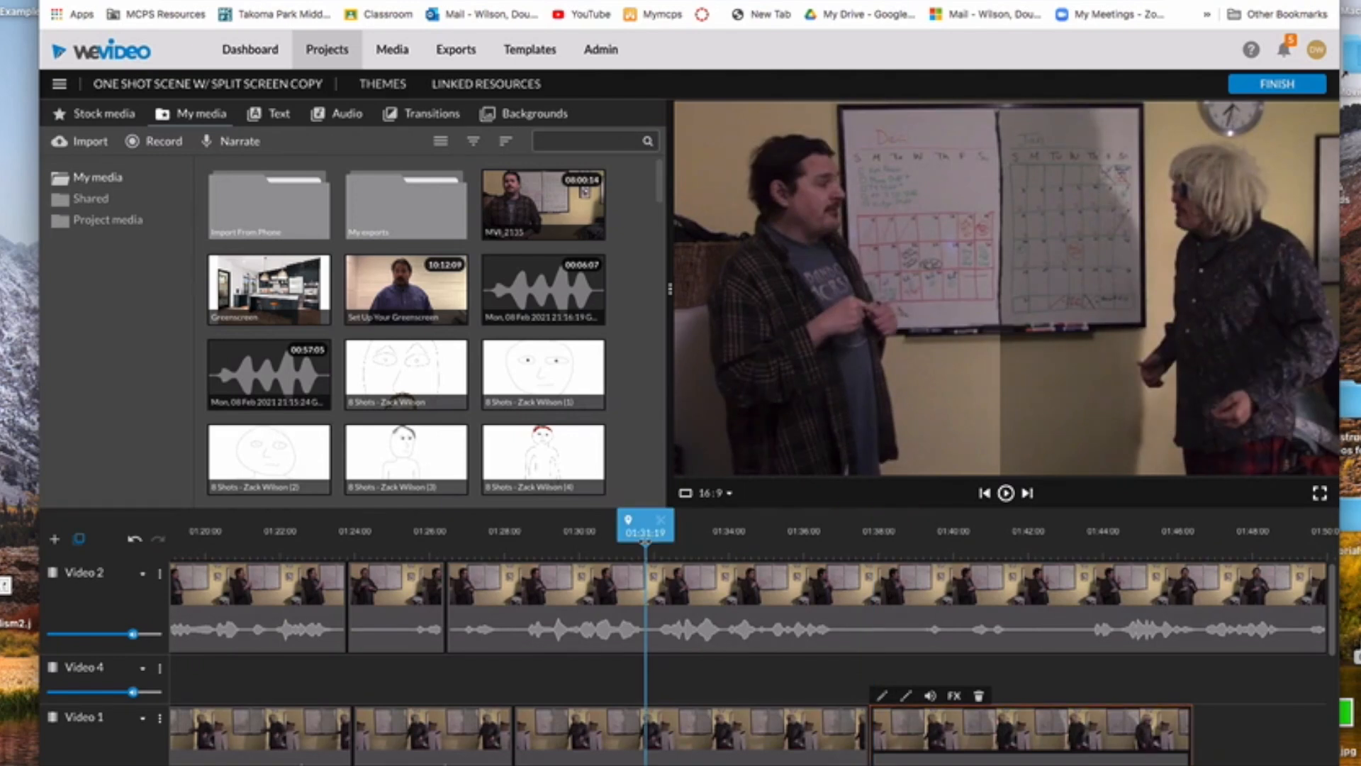
key(space)
scroll(663, 568, down, 1)
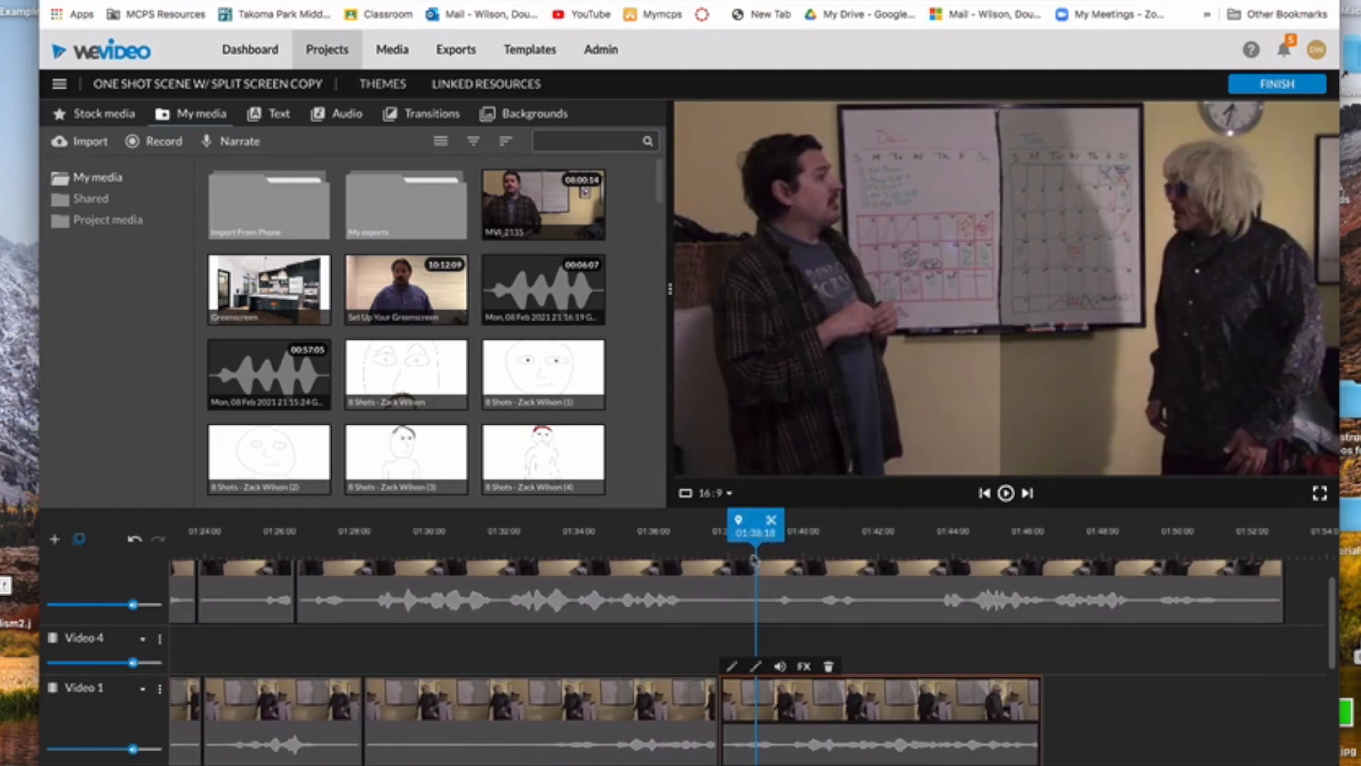
click(772, 593)
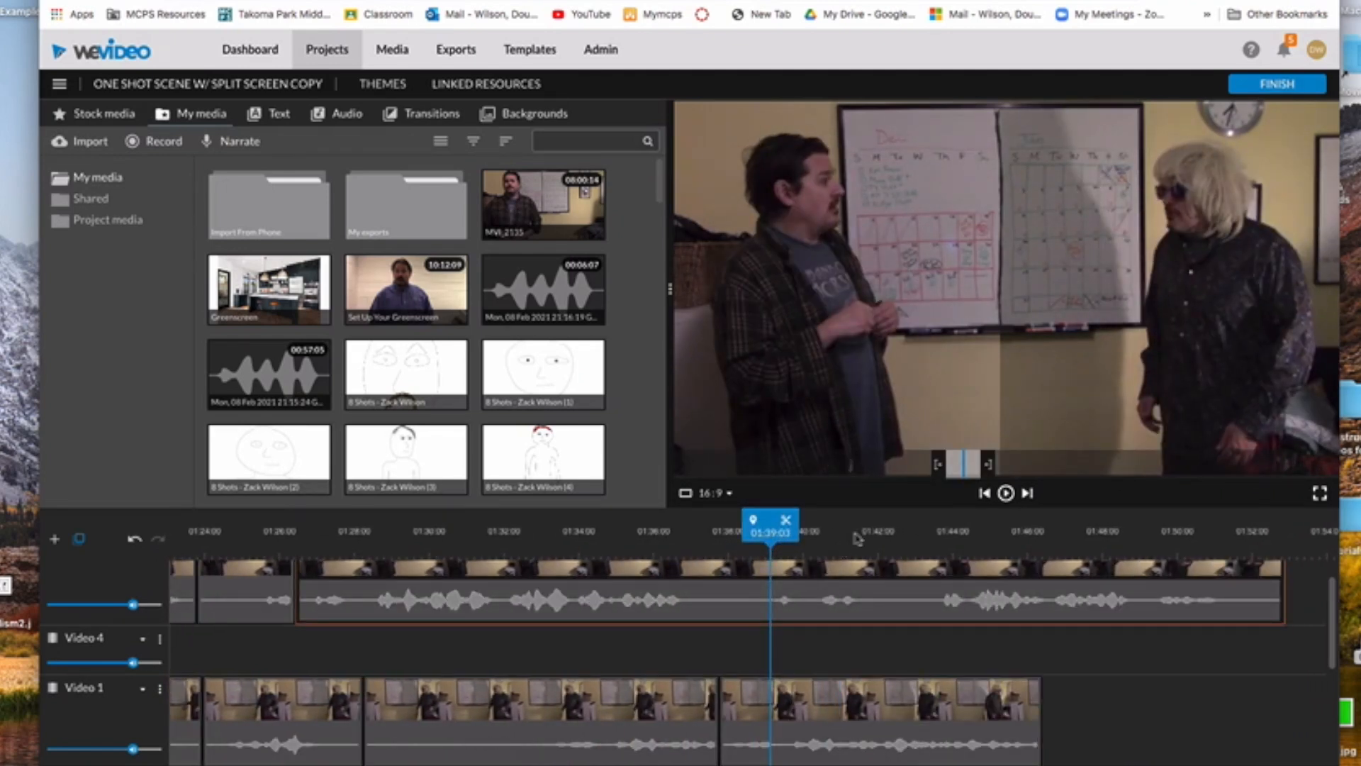
drag(777, 533, 694, 534)
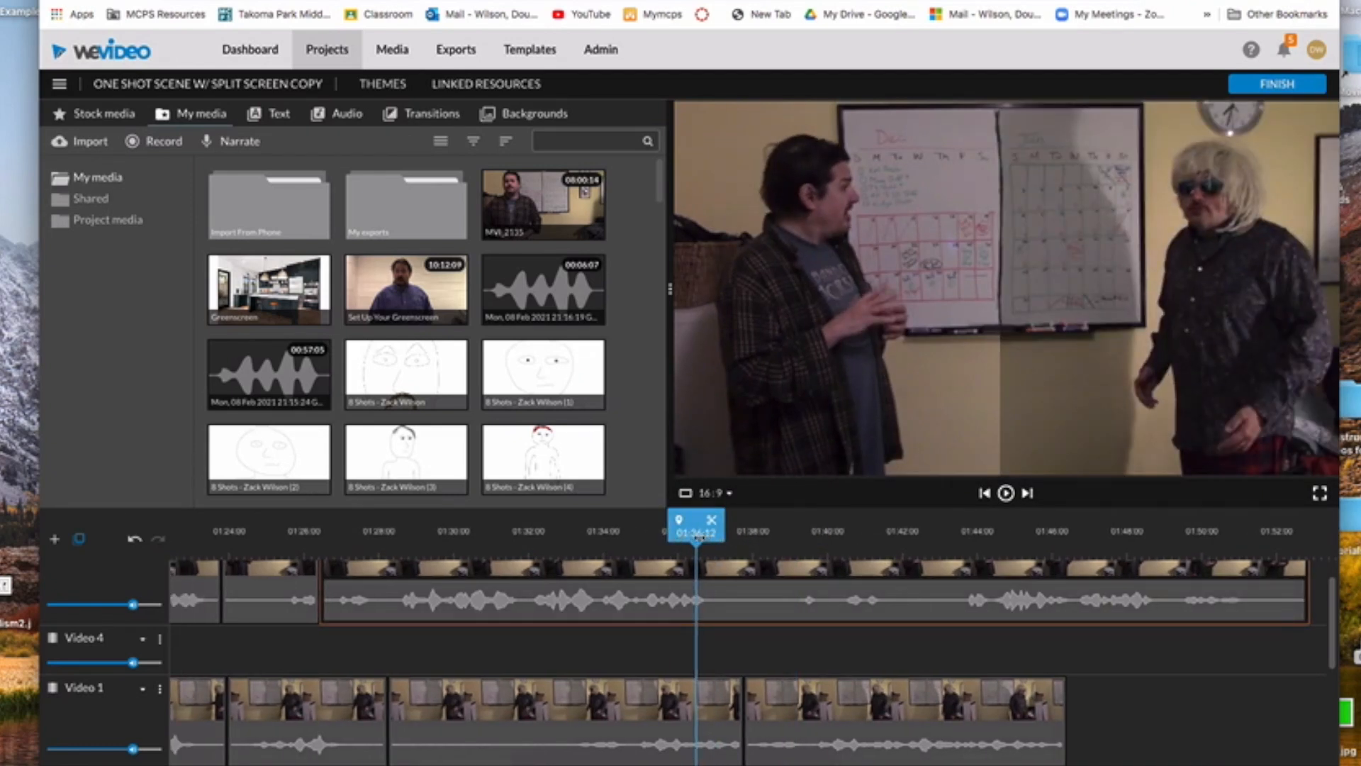
key(space)
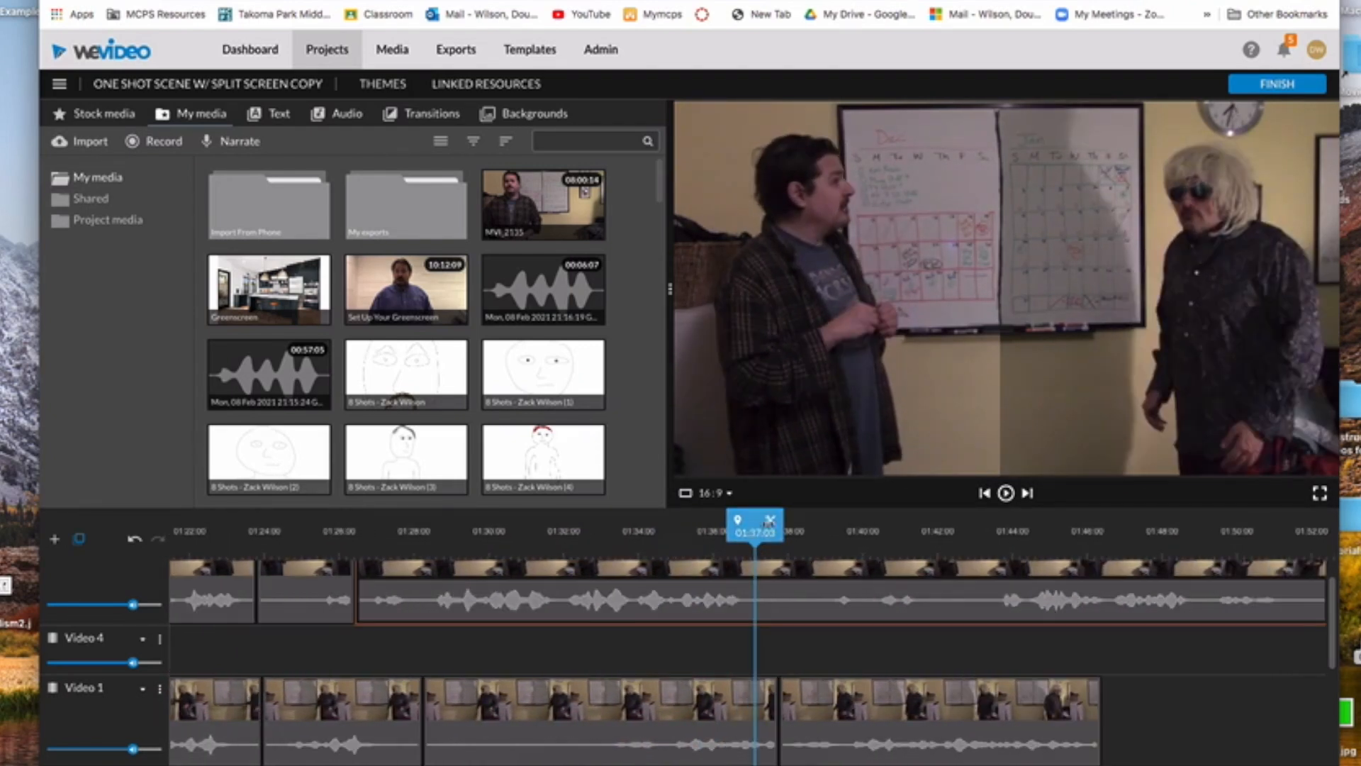
click(773, 523)
key(space)
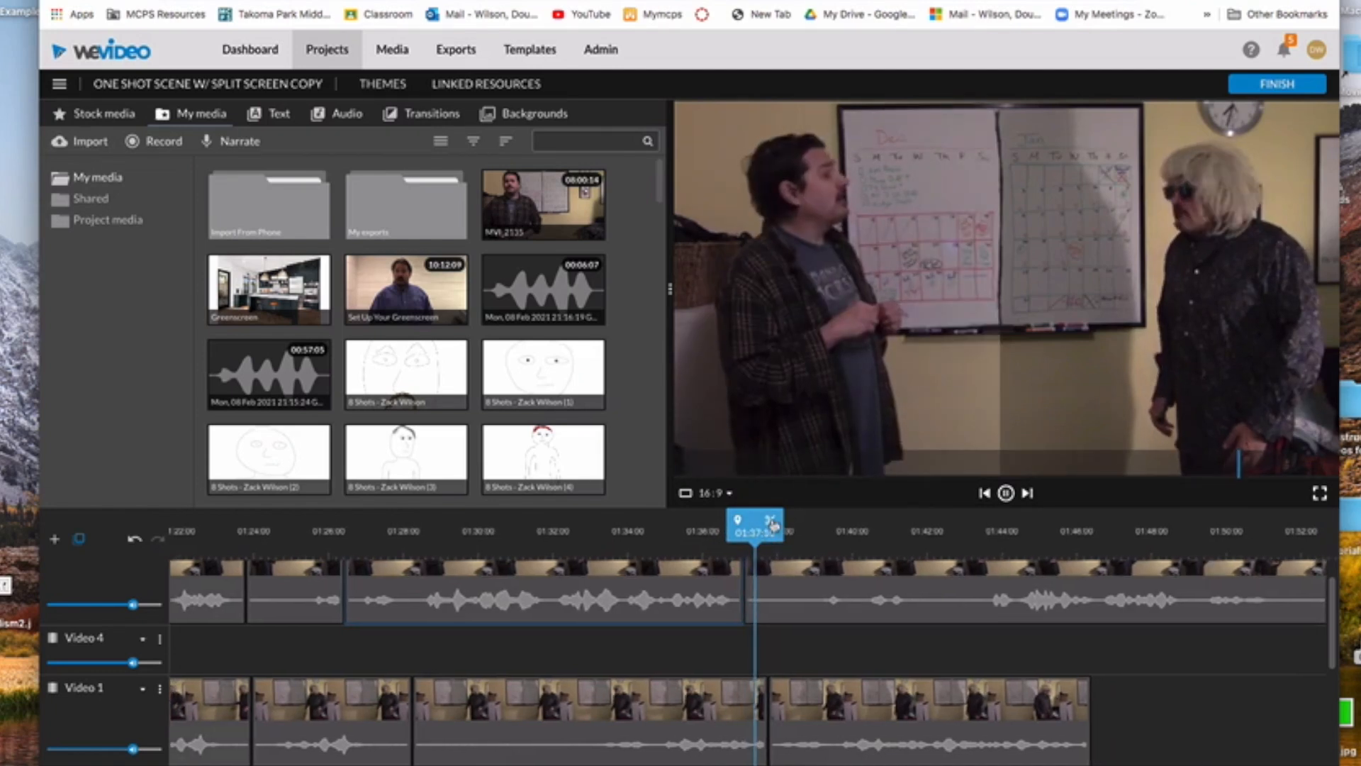
key(space)
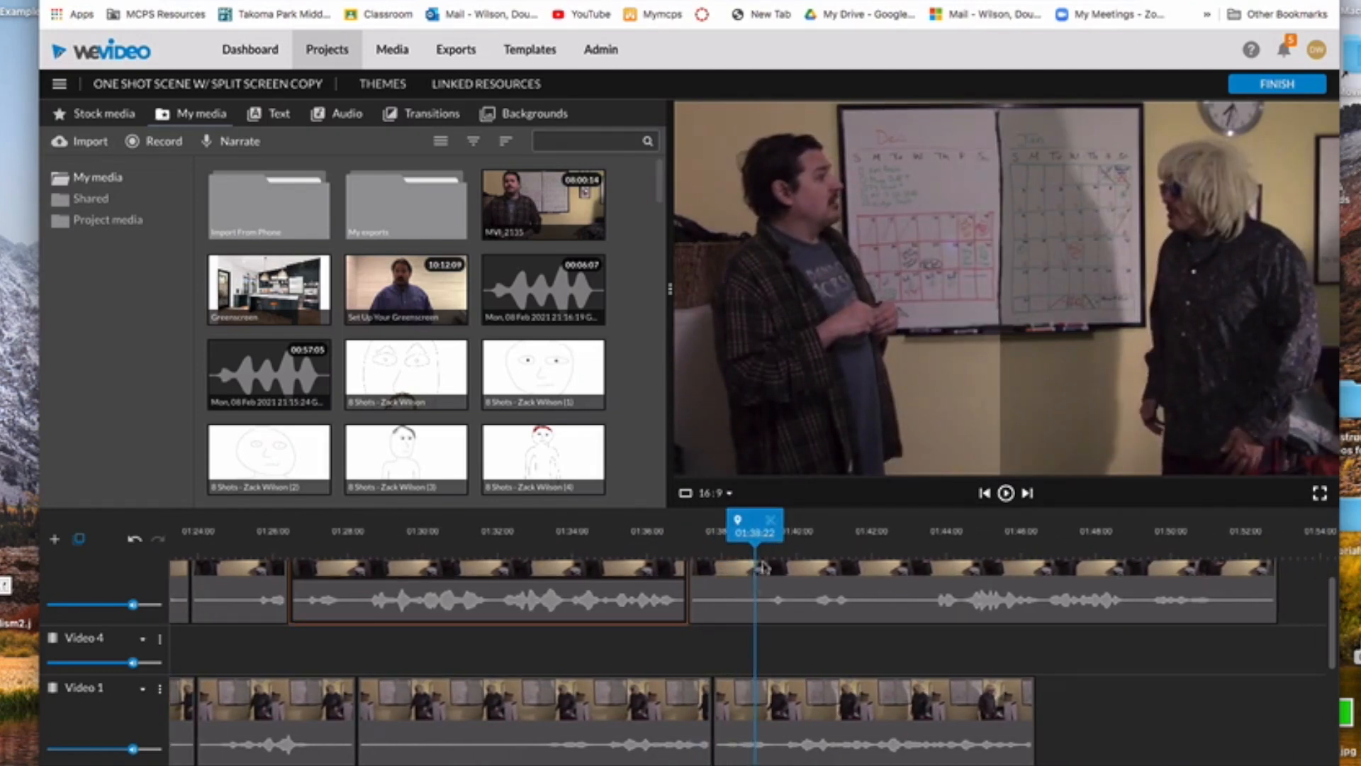
click(771, 577)
click(772, 520)
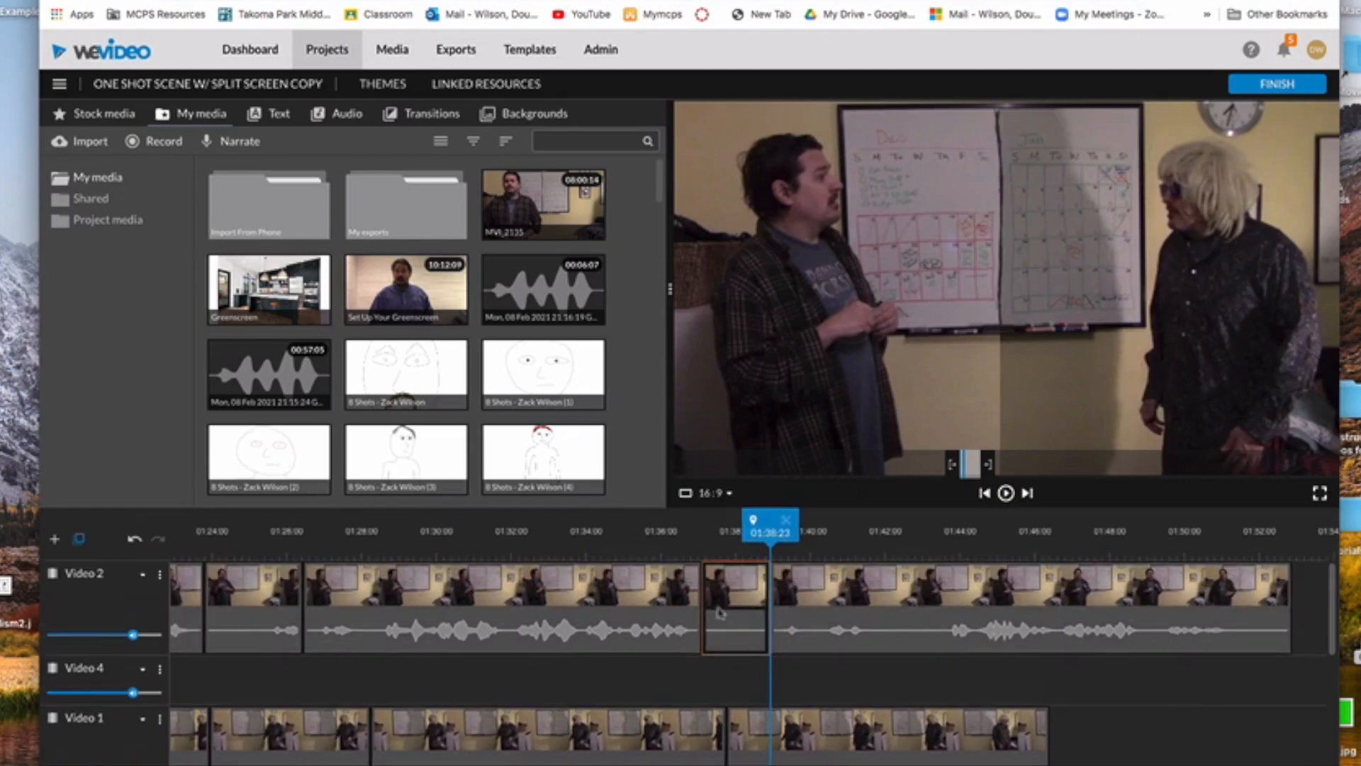
Step: Slow the Video 2 pause clip to about three times its length, with the displaced clip directly after it, and play back the section
click(713, 531)
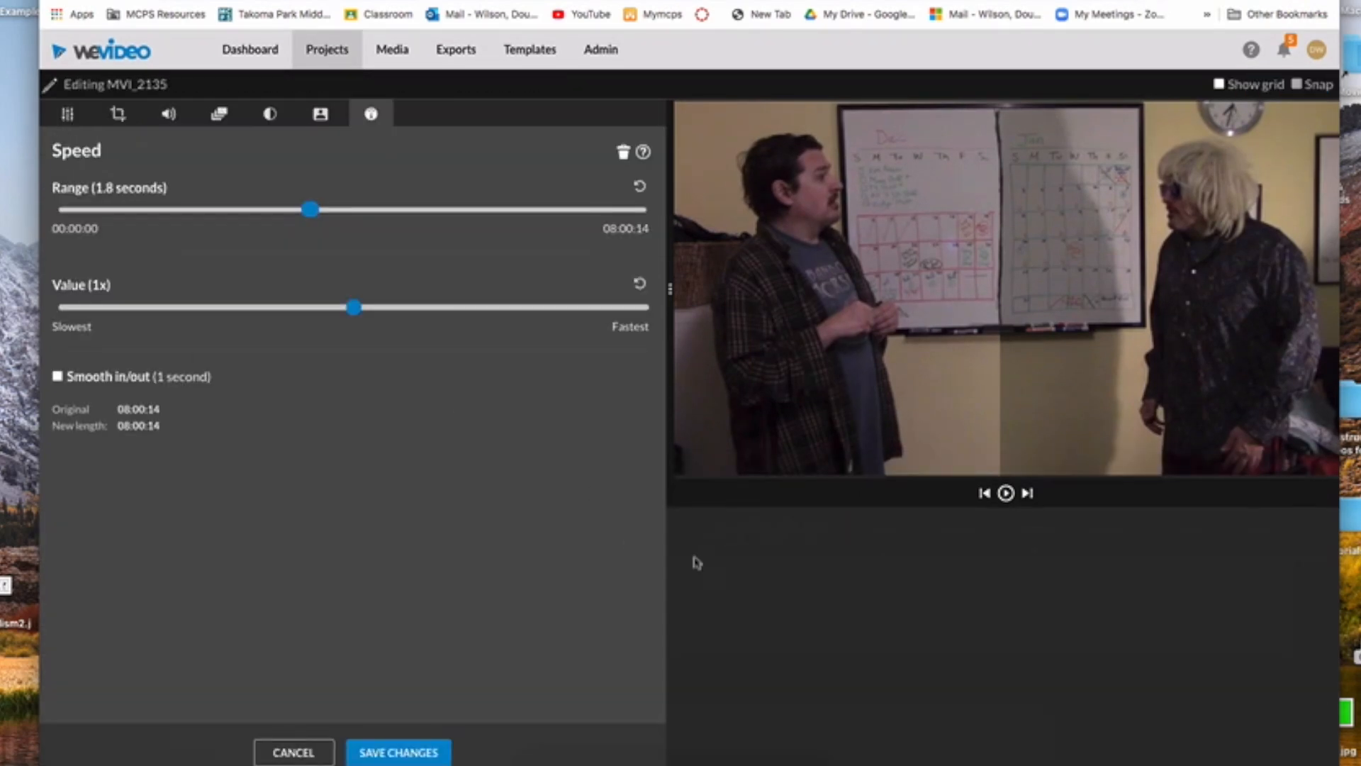
drag(352, 307, 289, 307)
click(399, 750)
drag(844, 688, 961, 642)
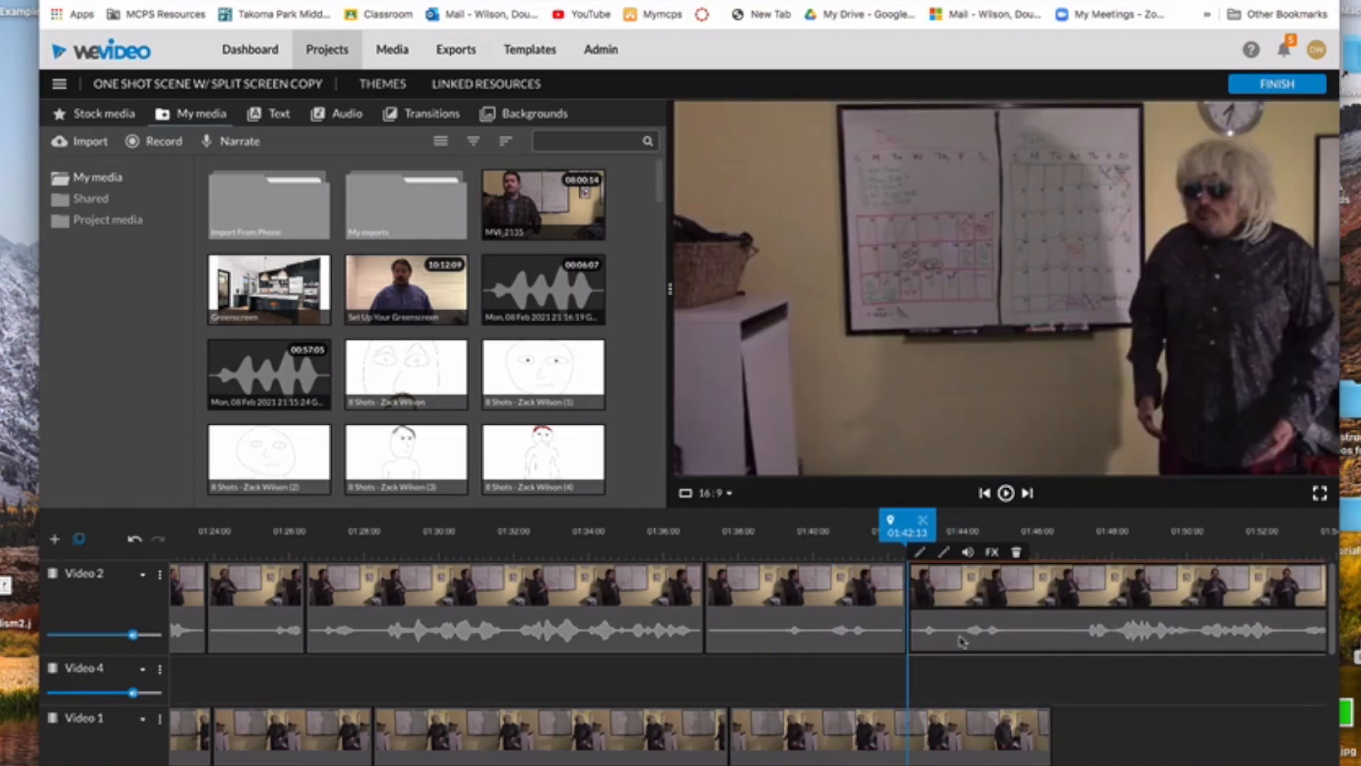
click(678, 547)
key(space)
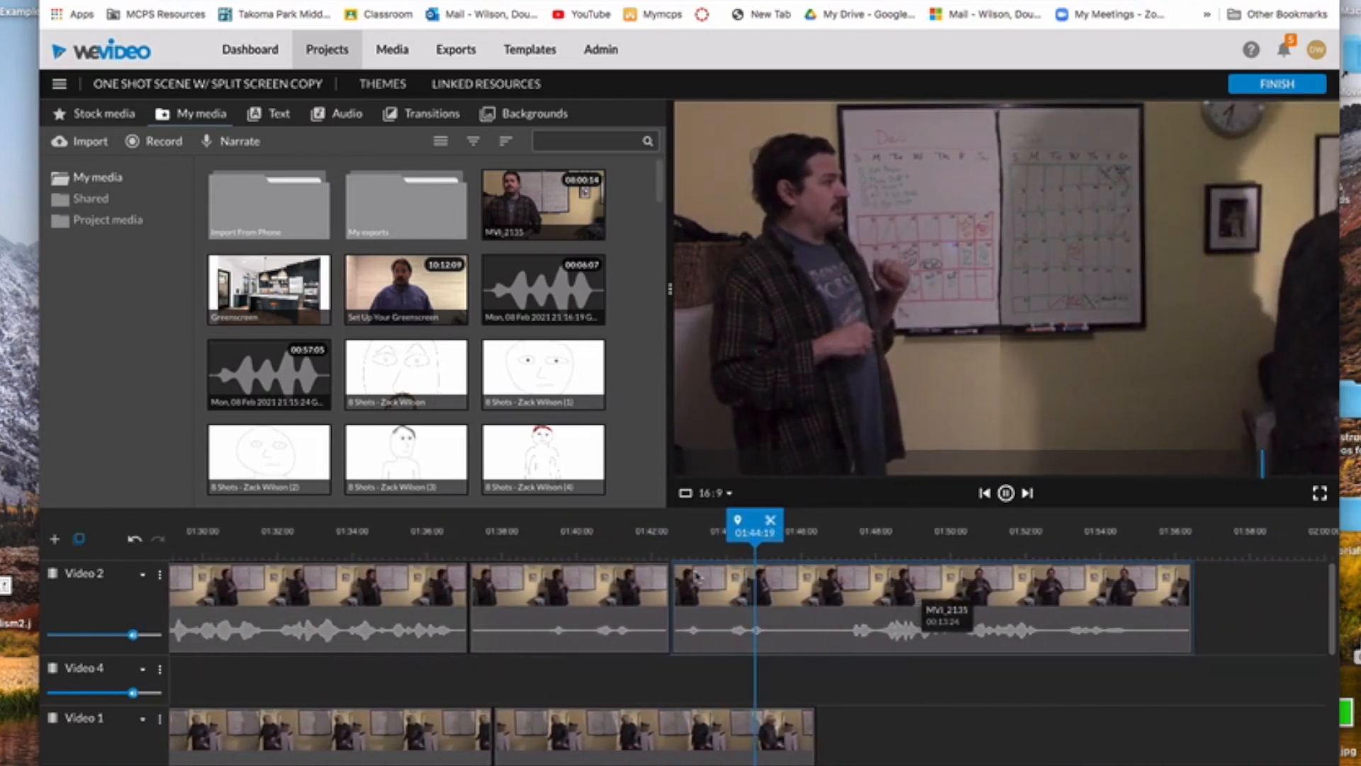
Step: Slow the last Video 1 clip to -4x and trim its end to match the end of Video 2 at 01:56:12
scroll(744, 596, down, 4)
click(779, 609)
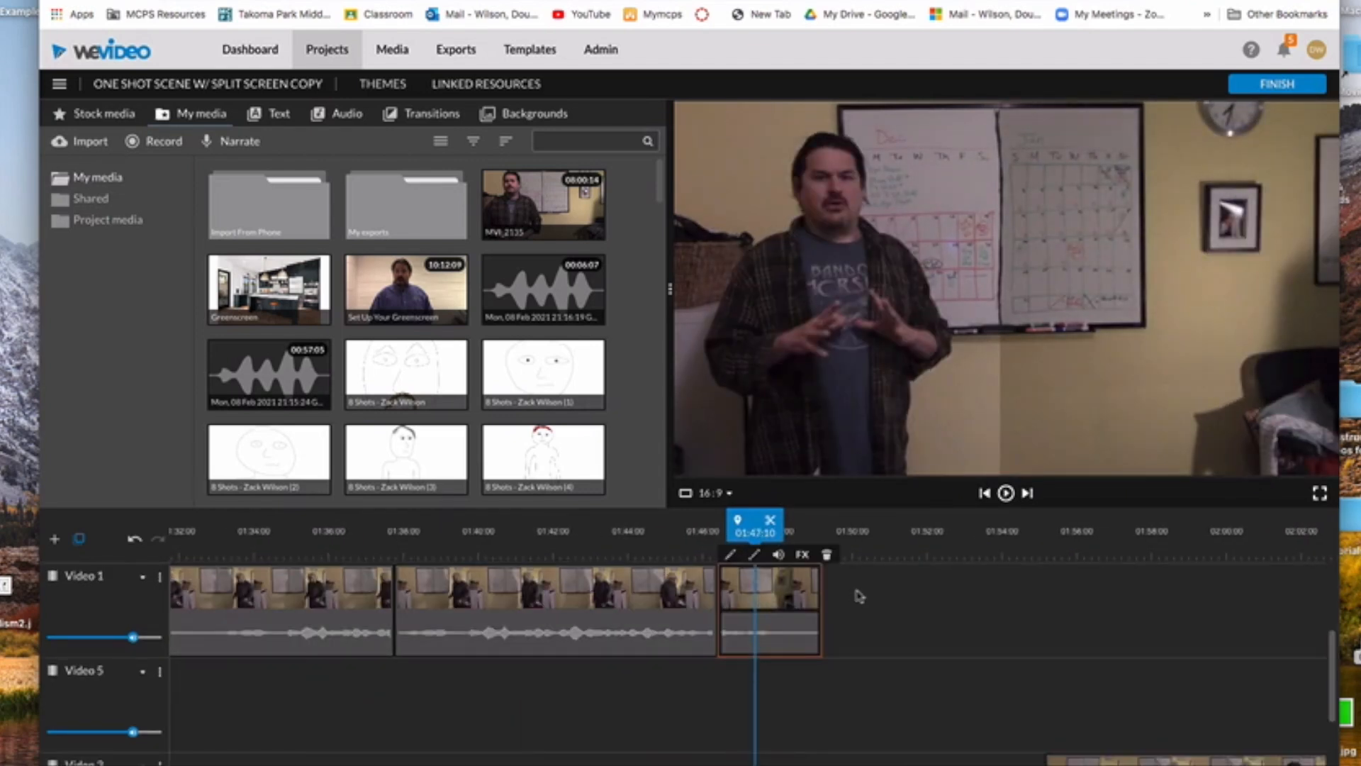
scroll(859, 596, up, 3)
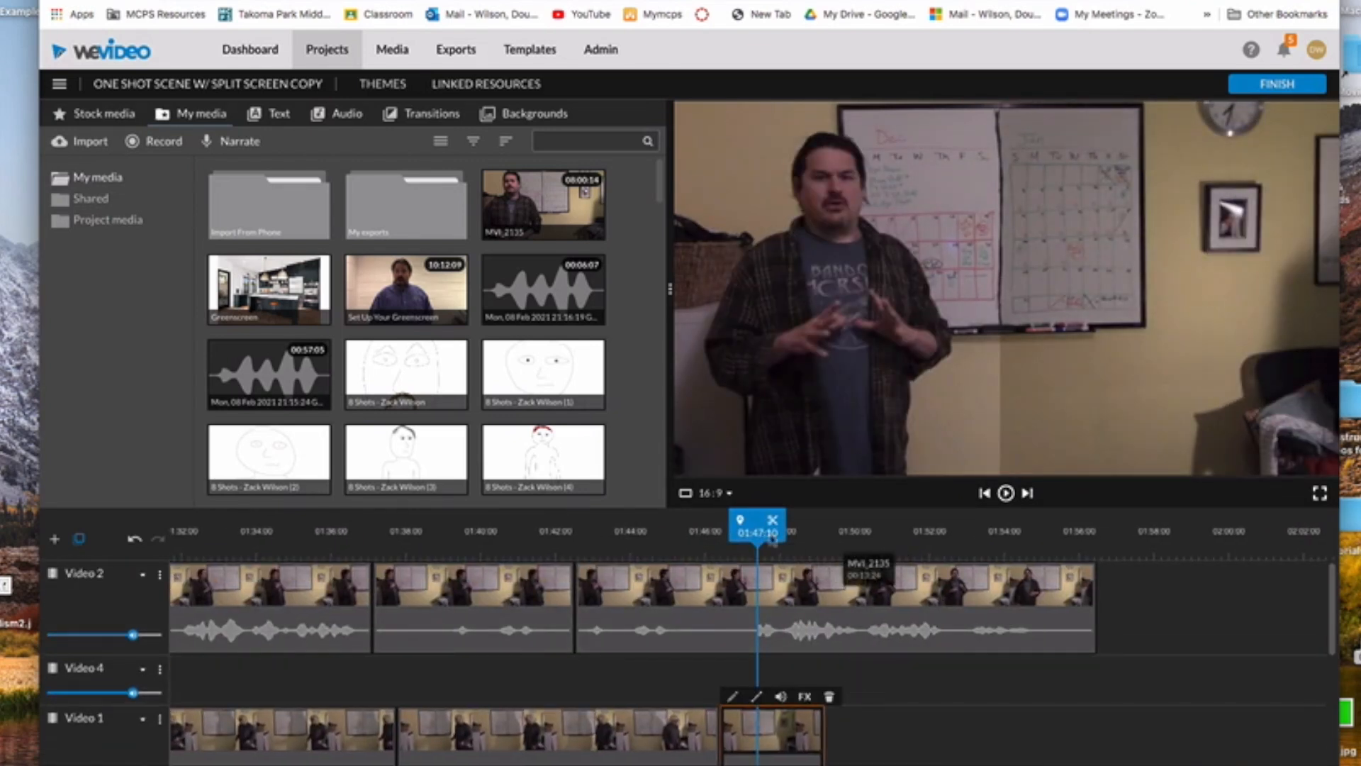
click(857, 533)
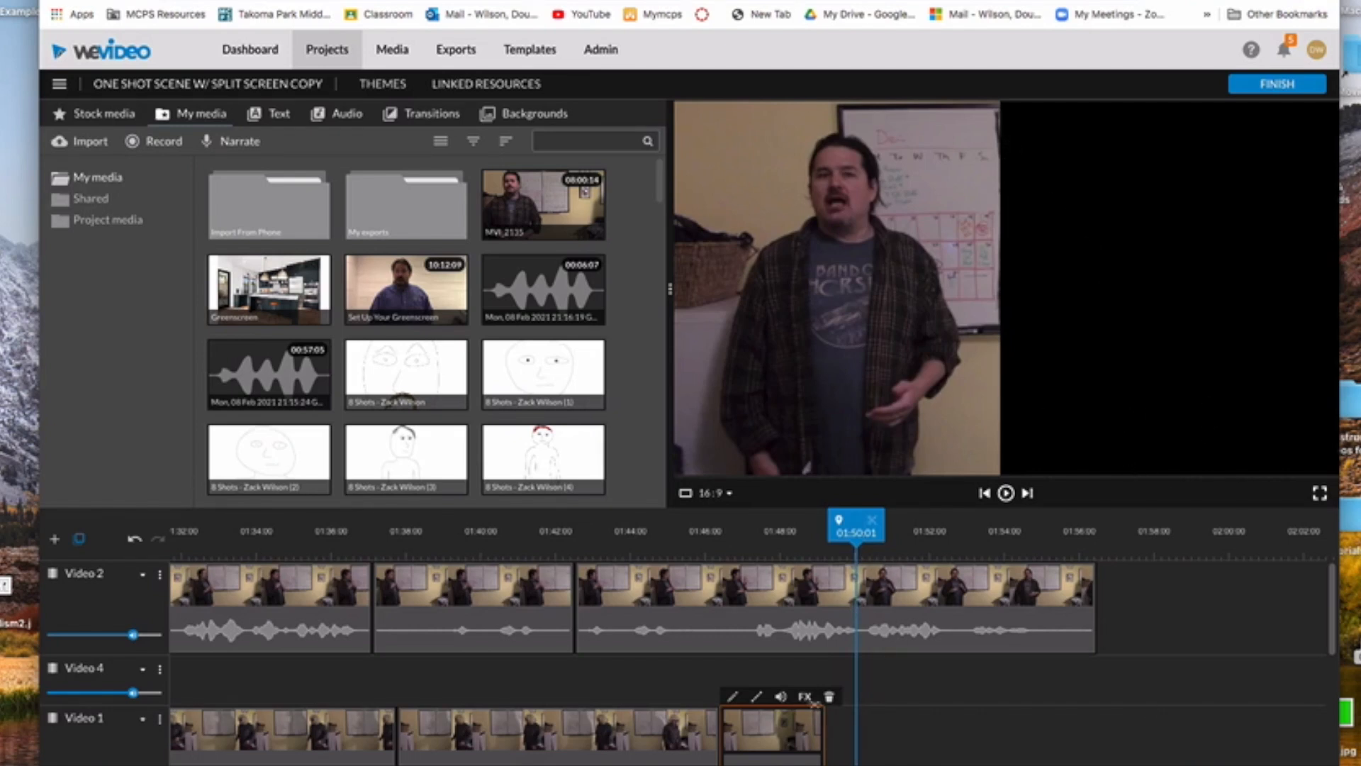
click(736, 697)
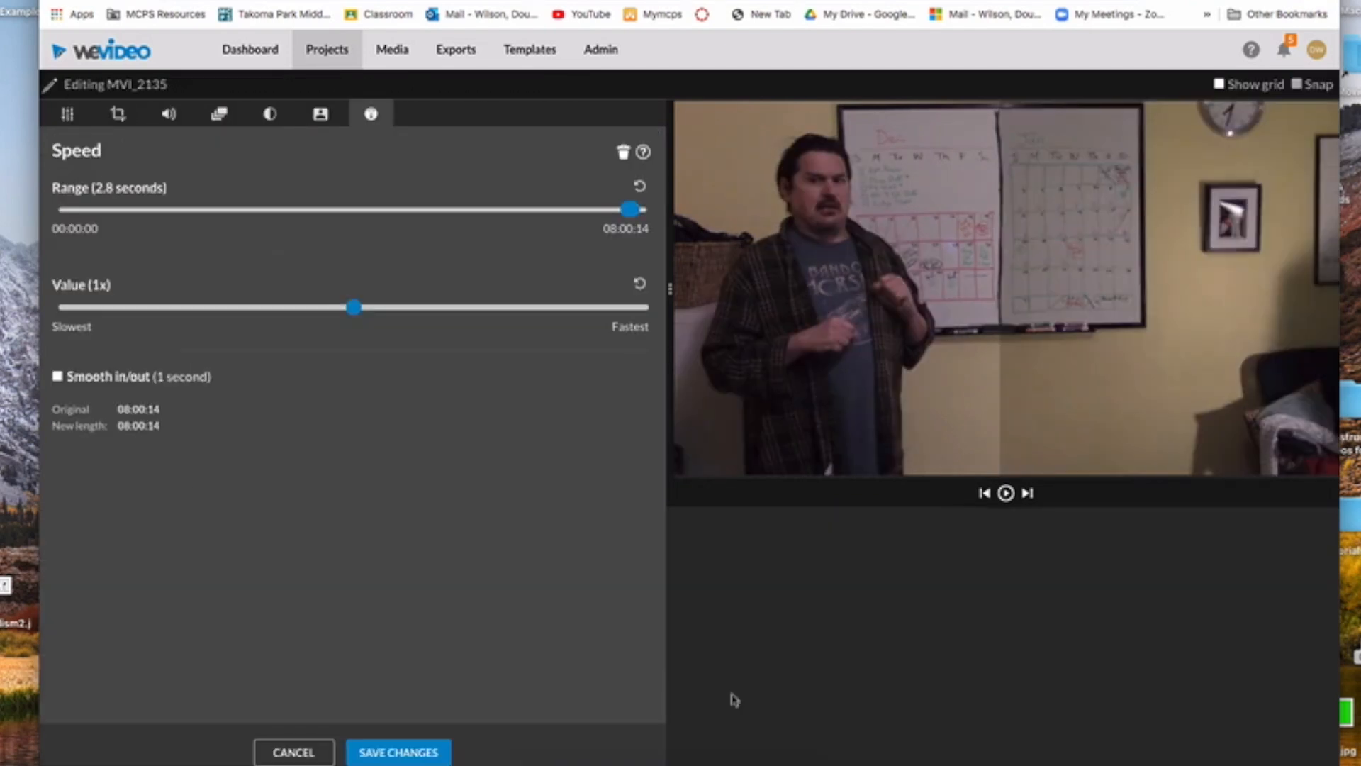
drag(354, 307, 245, 310)
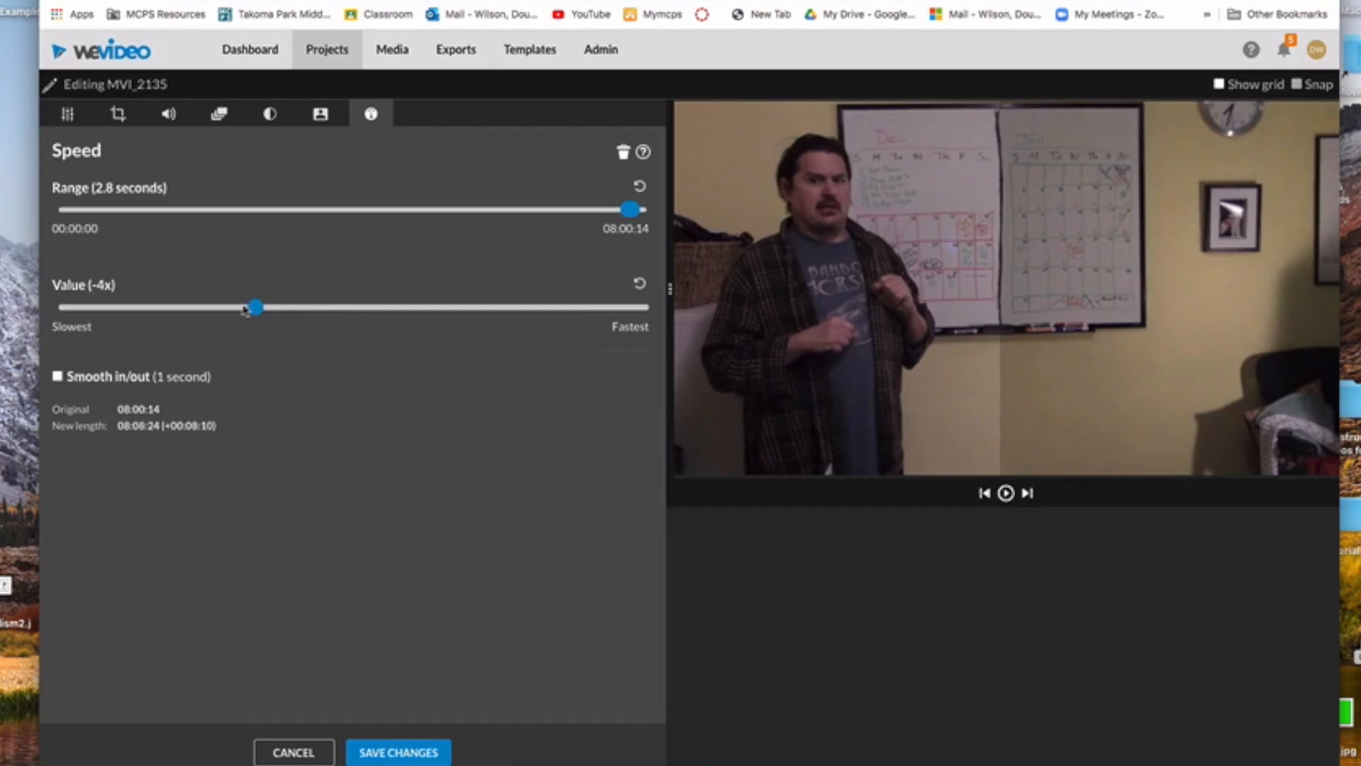
click(396, 751)
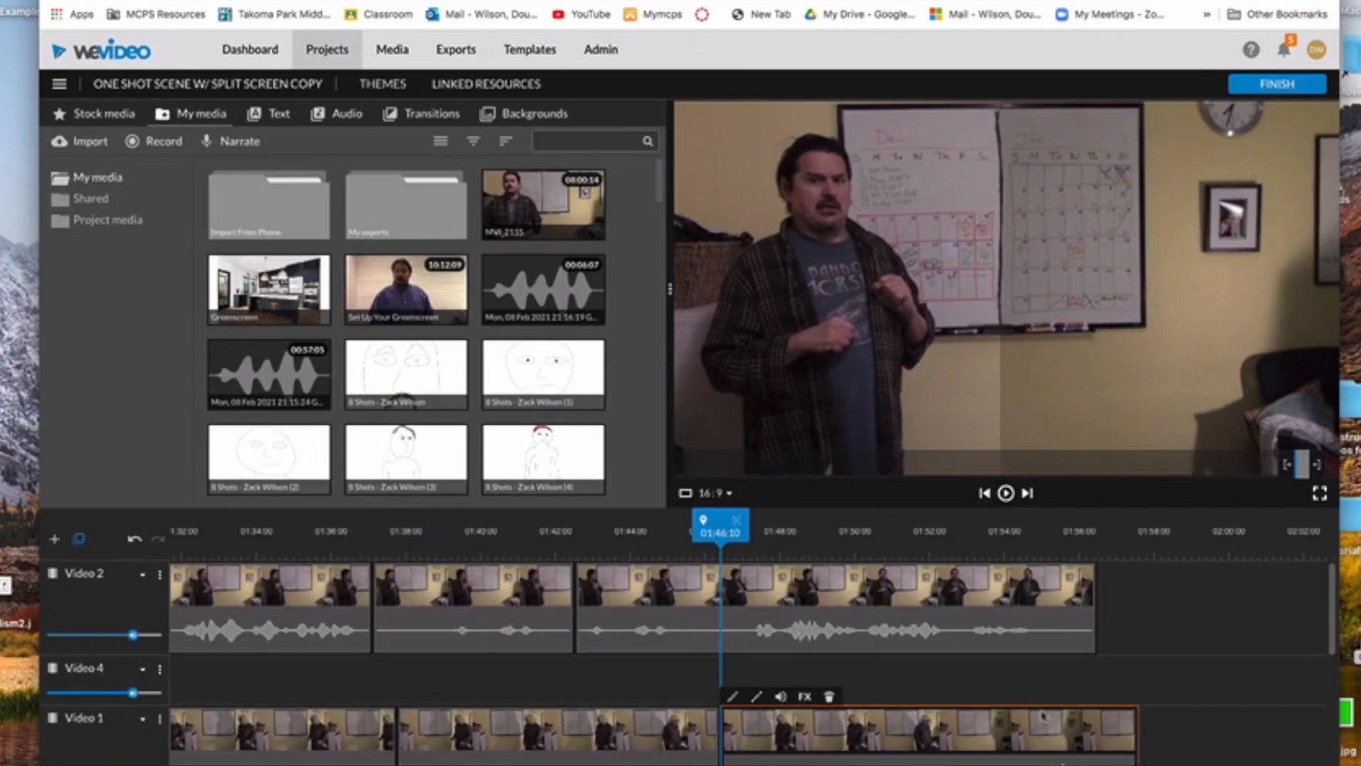
drag(1136, 722, 1100, 697)
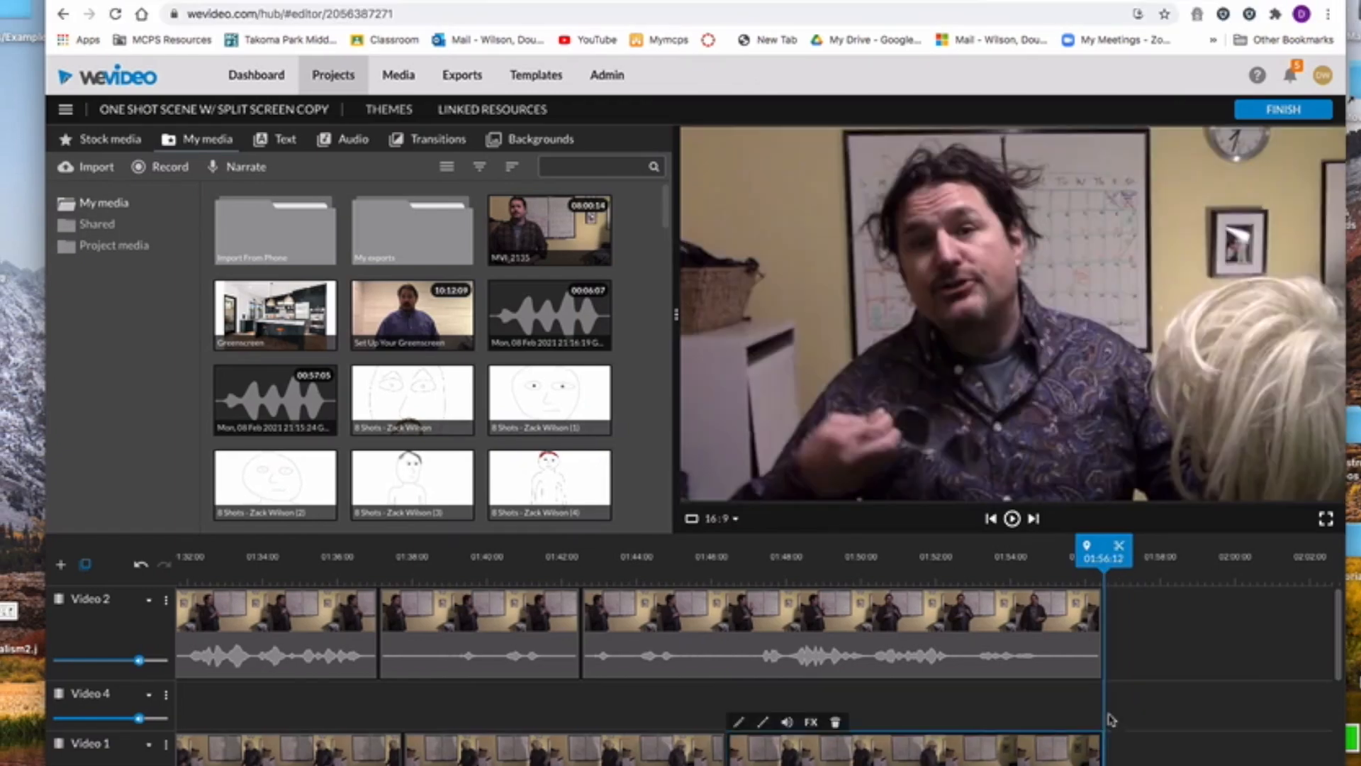
Step: Play back the ending and switch off the volume setting of the last Video 1 clip
drag(1049, 561, 814, 565)
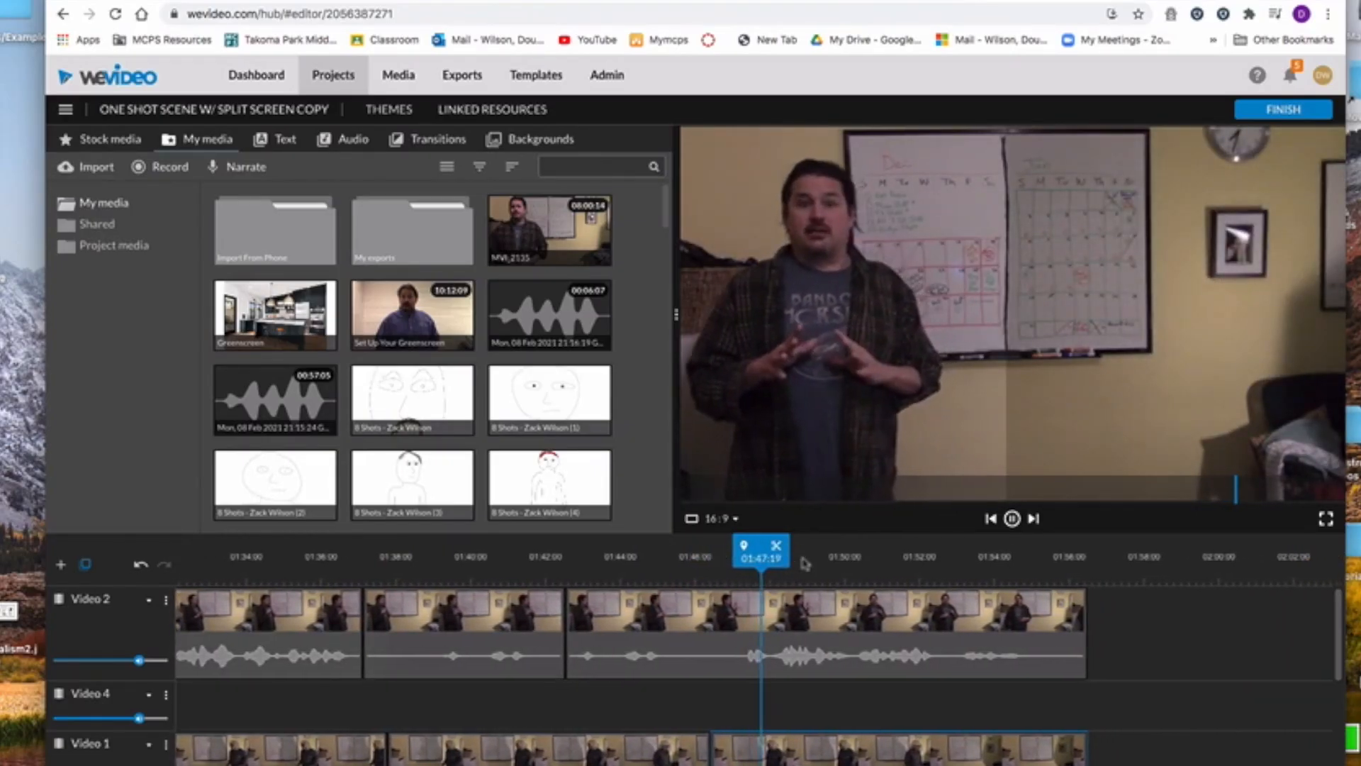
scroll(854, 712, down, 1)
scroll(851, 708, down, 1)
scroll(851, 707, up, 2)
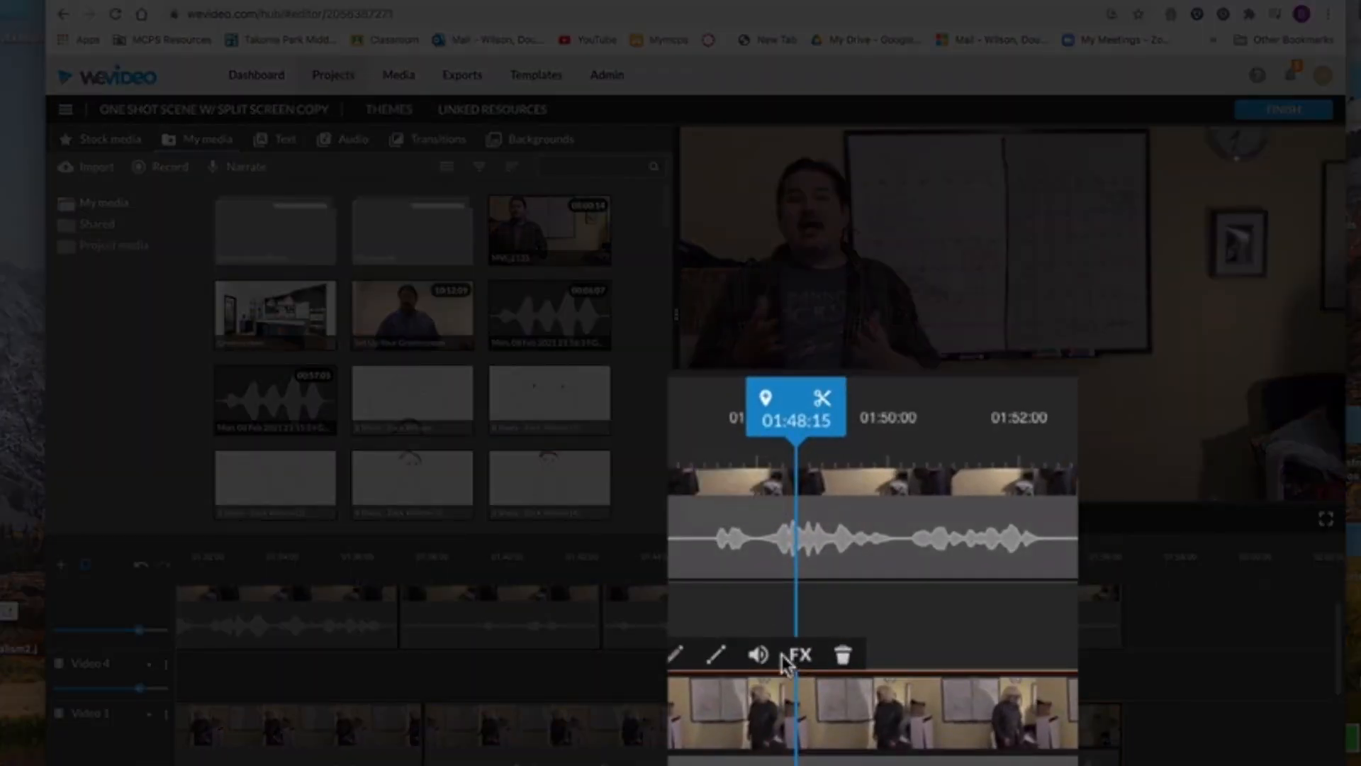
click(758, 655)
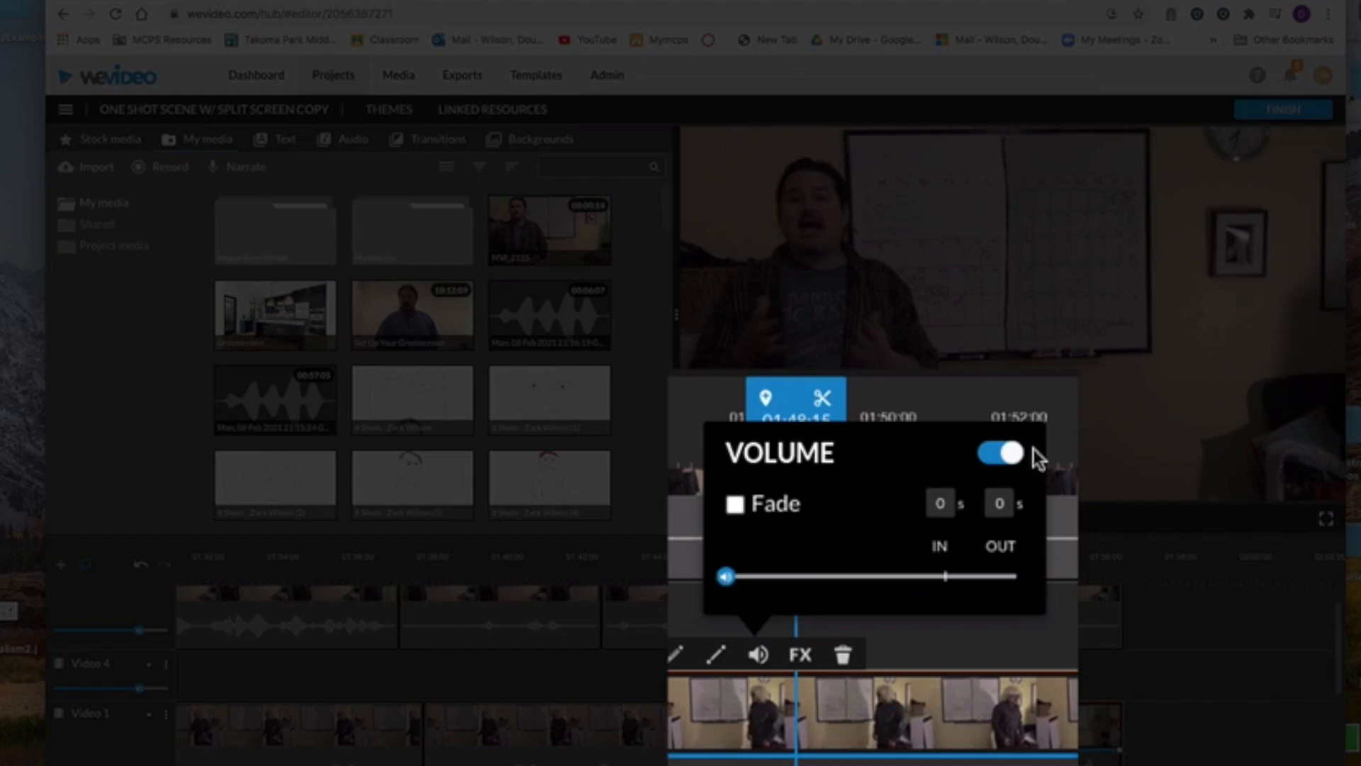
click(997, 454)
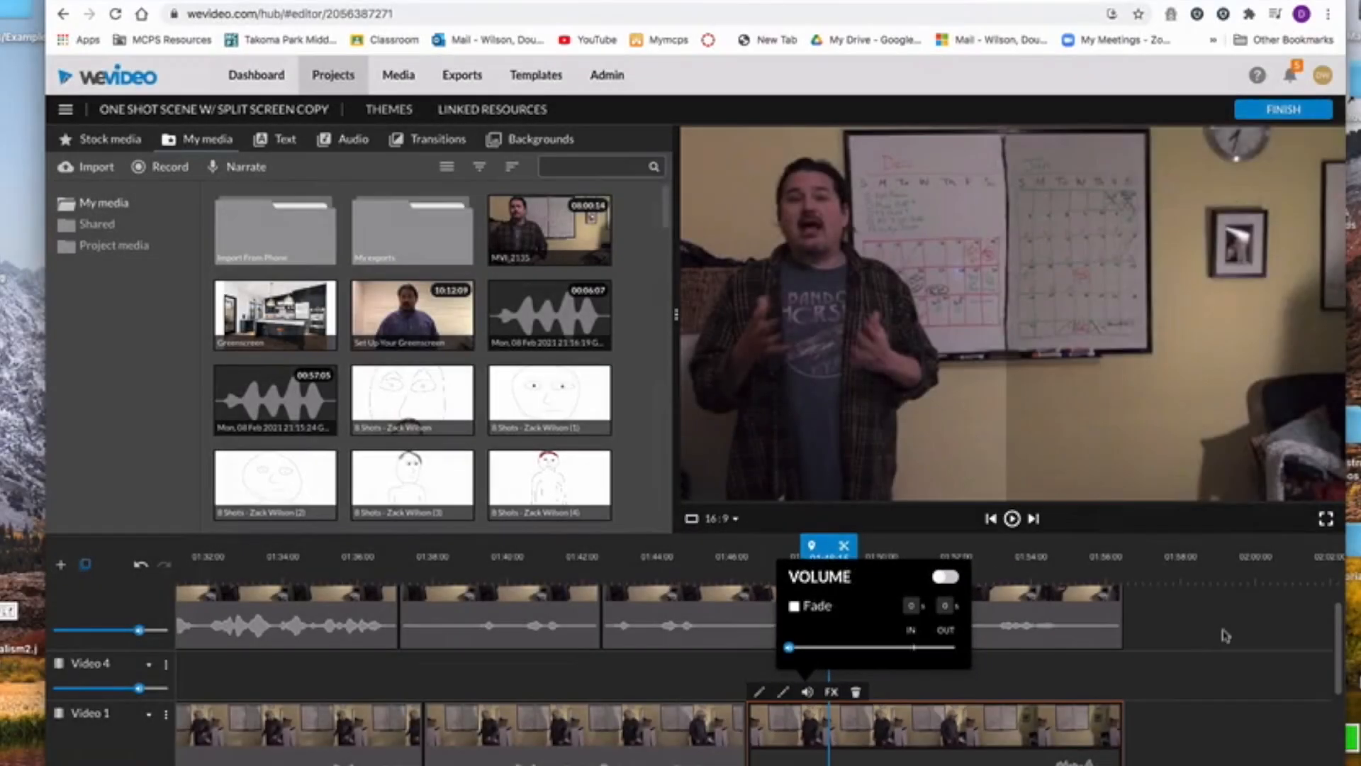